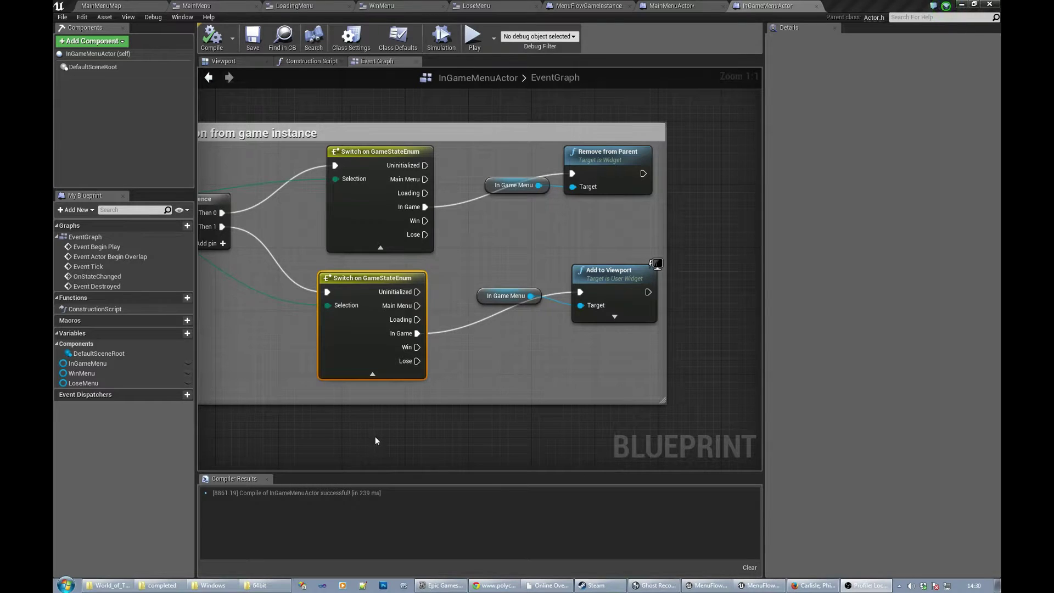
scroll(374, 438, down, 2)
- Pan around the state-change handler to inspect the OnStateChanged event and Switch nodes
mouse_move(425, 439)
right_down()
mouse_move(360, 411)
mouse_move(431, 398)
right_up()
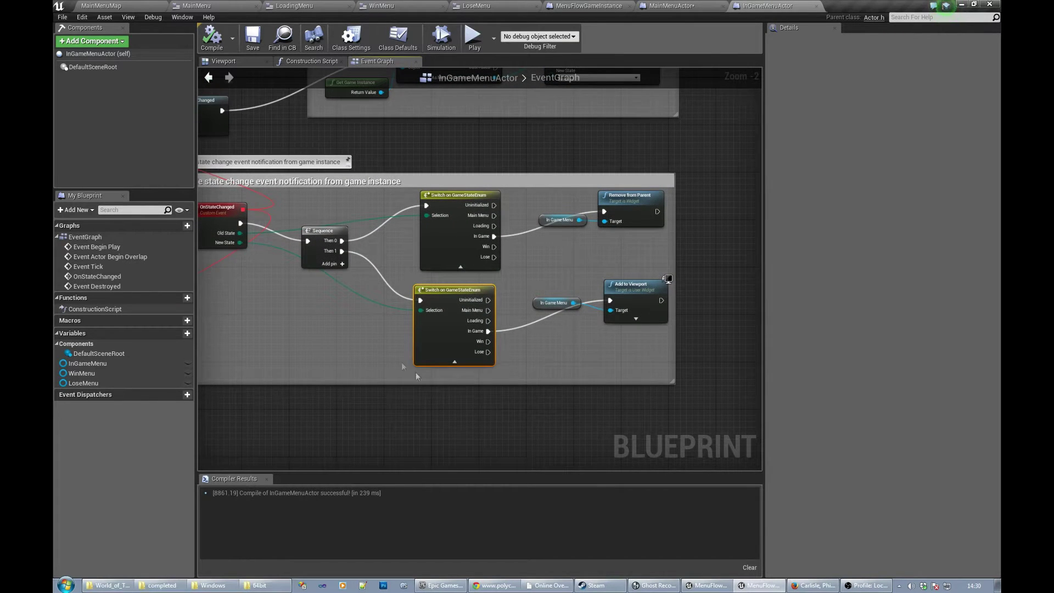
mouse_move(400, 297)
right_down()
mouse_move(421, 321)
mouse_move(424, 291)
mouse_move(366, 286)
right_up()
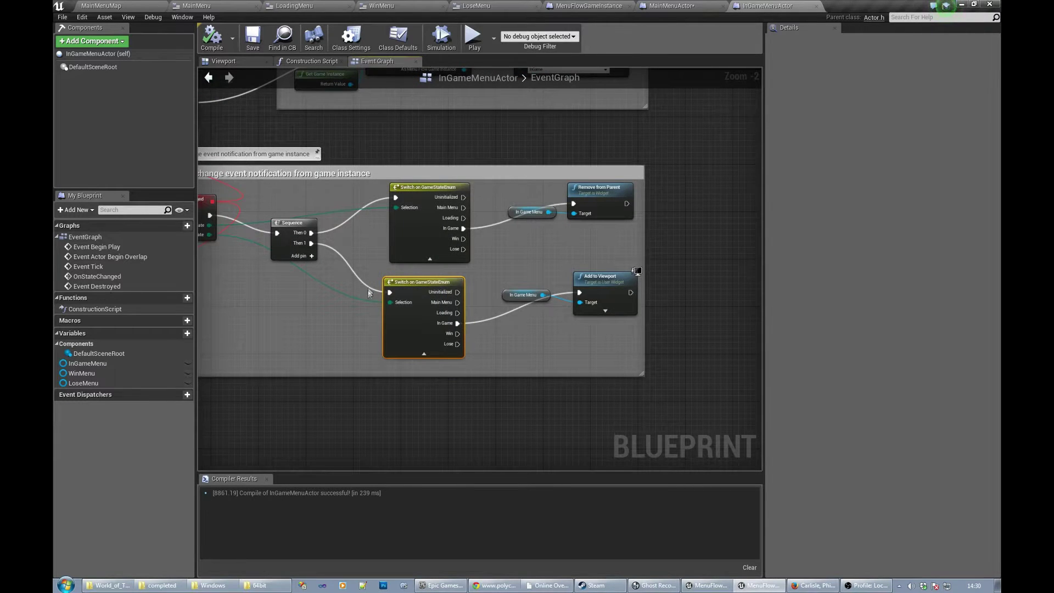
scroll(369, 285, up, 2)
scroll(347, 336, down, 1)
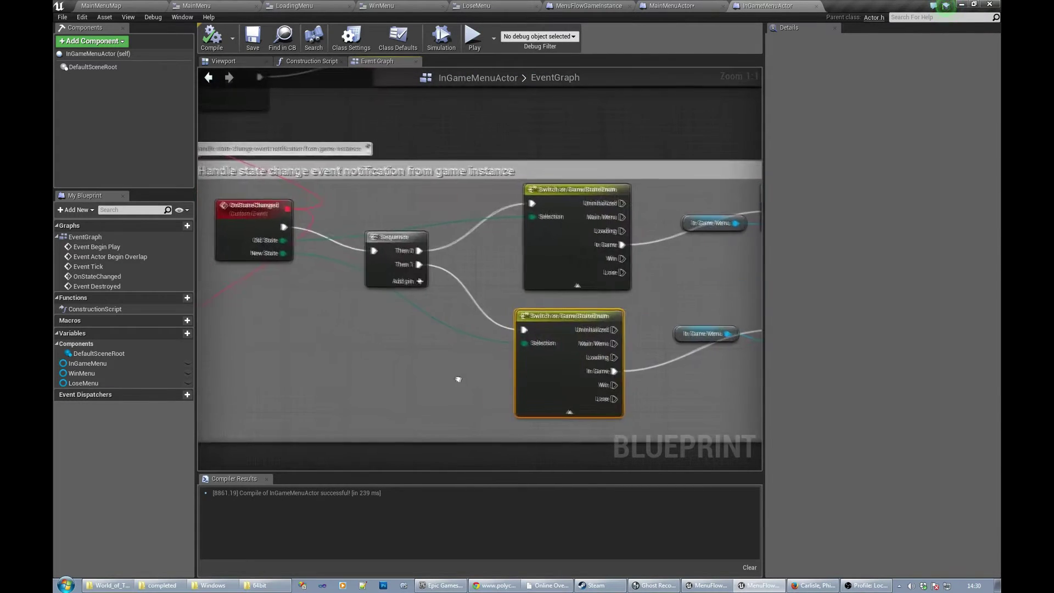
right_drag(346, 336, 430, 380)
scroll(407, 379, down, 1)
scroll(408, 378, down, 2)
mouse_move(305, 349)
right_down()
mouse_move(451, 403)
mouse_move(431, 306)
mouse_move(428, 365)
mouse_move(451, 305)
mouse_move(587, 314)
right_up()
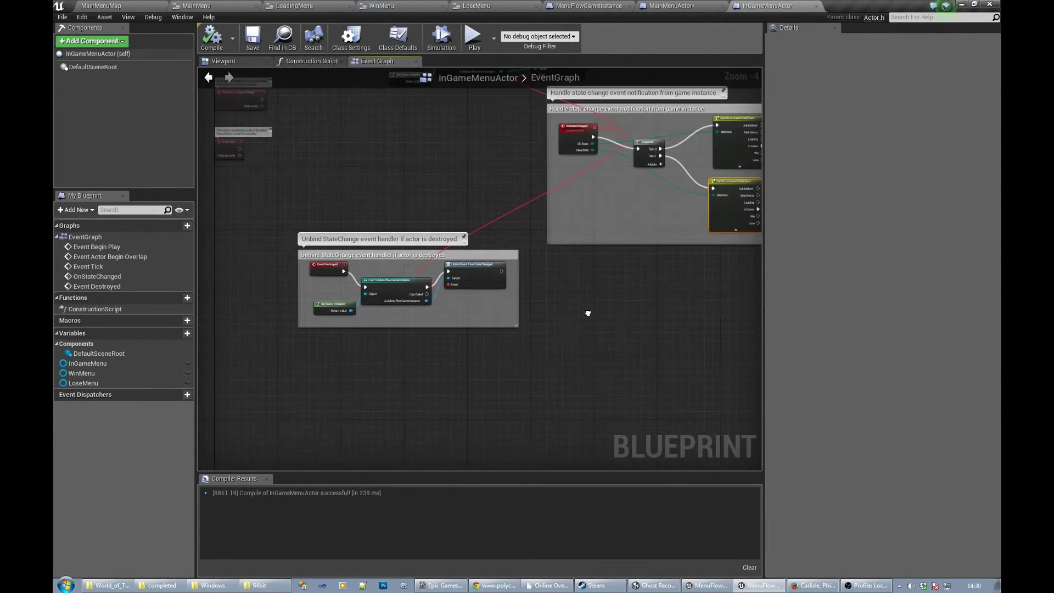
scroll(557, 360, up, 1)
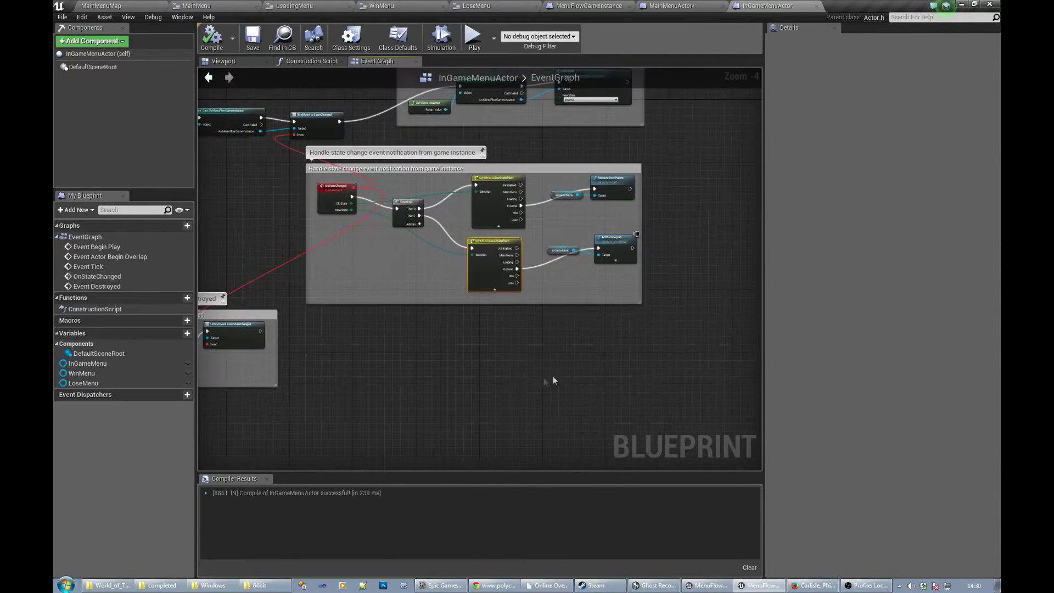
scroll(613, 348, up, 1)
right_drag(614, 348, 594, 414)
mouse_move(653, 337)
right_down()
mouse_move(641, 372)
mouse_move(629, 307)
right_up()
scroll(640, 372, up, 2)
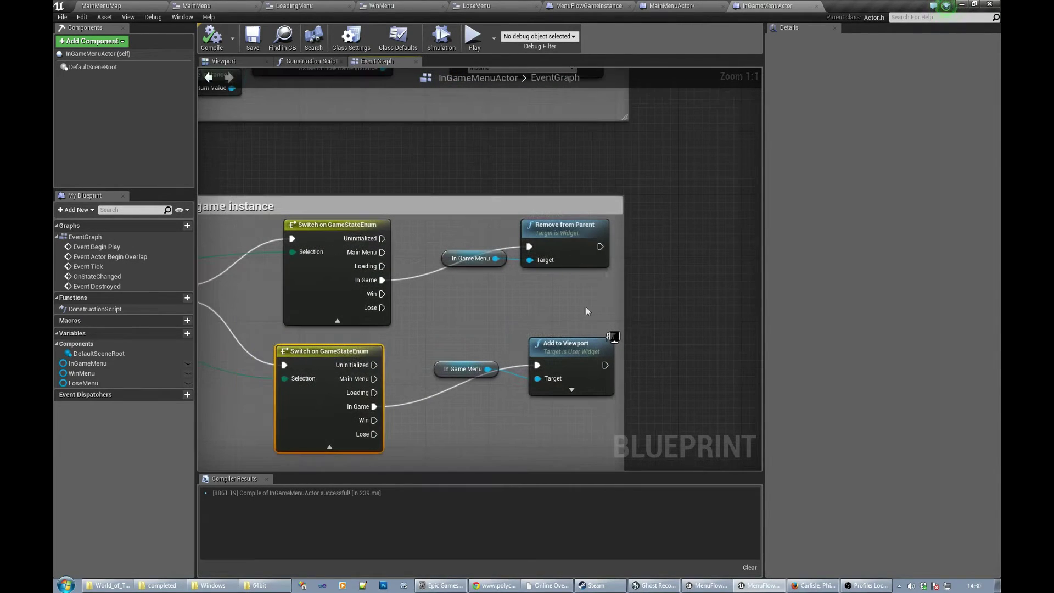
right_drag(593, 355, 555, 327)
right_drag(602, 282, 567, 300)
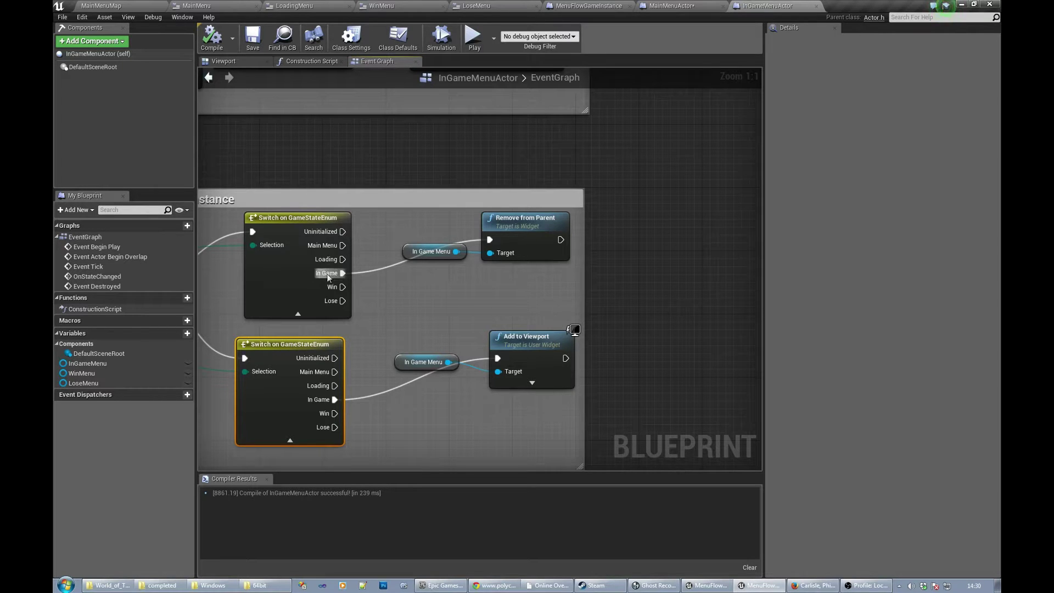
ctrl+drag(344, 272, 344, 287)
- Duplicate the Remove from Parent node
drag(406, 213, 553, 289)
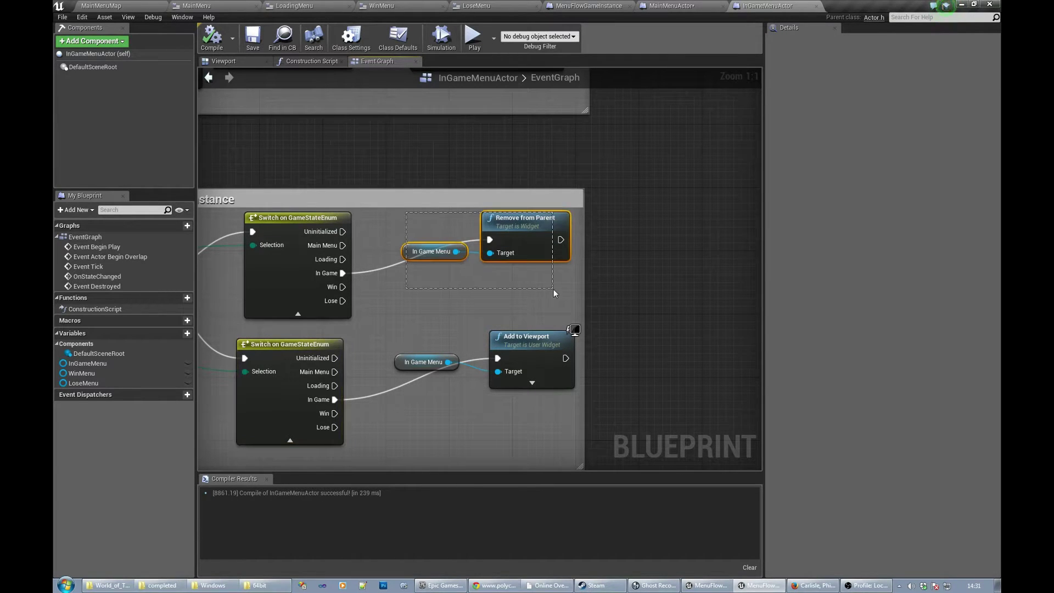
click(527, 247)
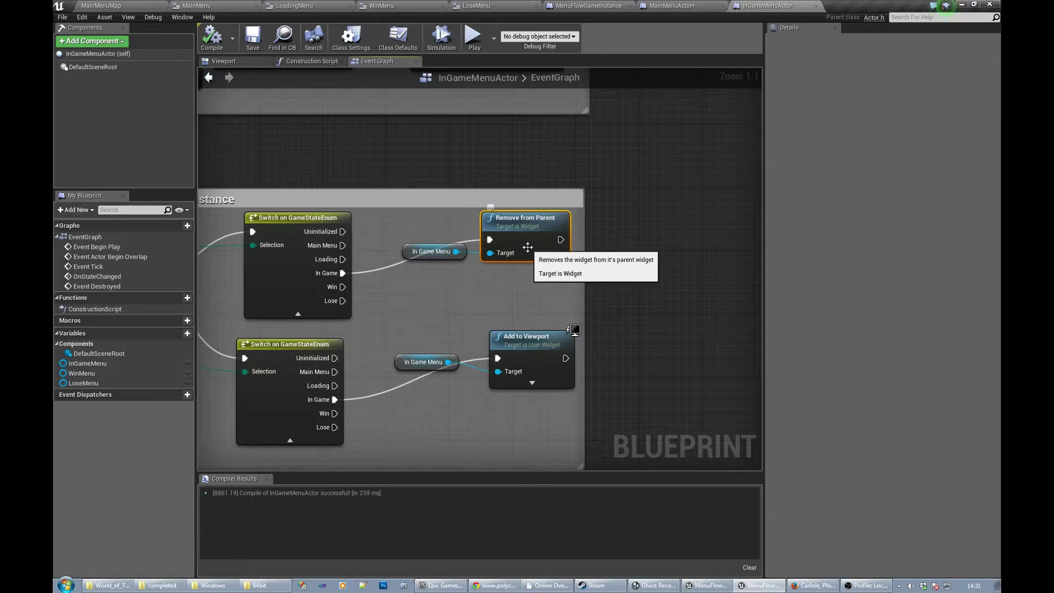
key(ctrl+c)
key(ctrl+v)
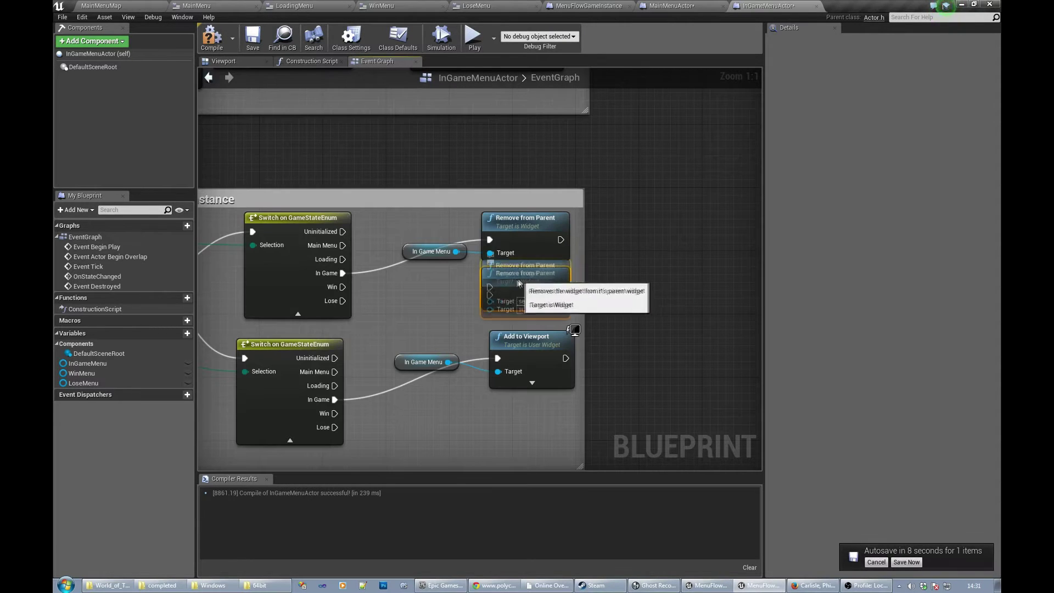
scroll(519, 285, down, 3)
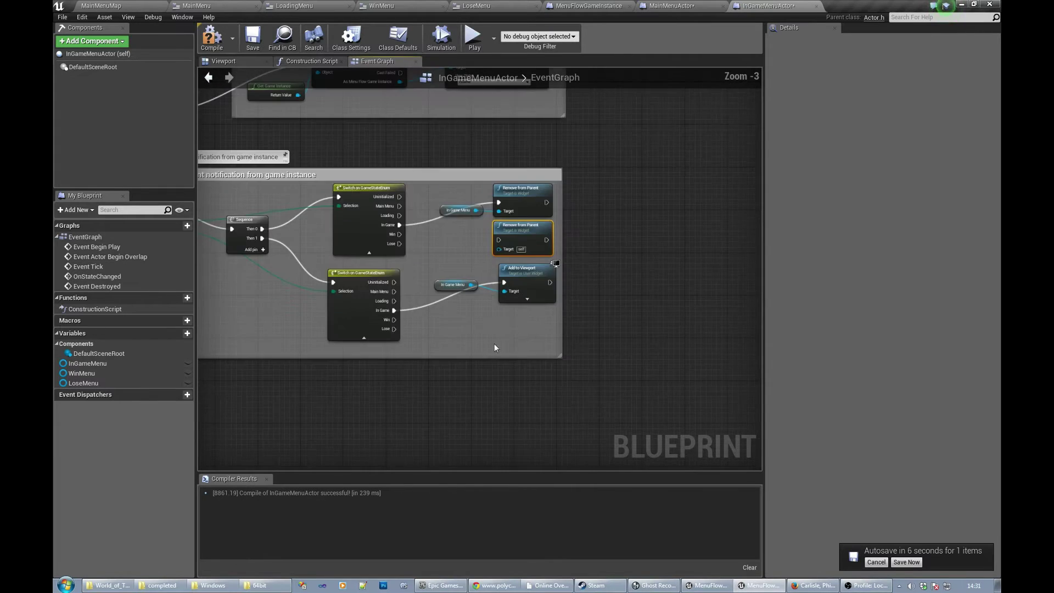
scroll(495, 348, down, 2)
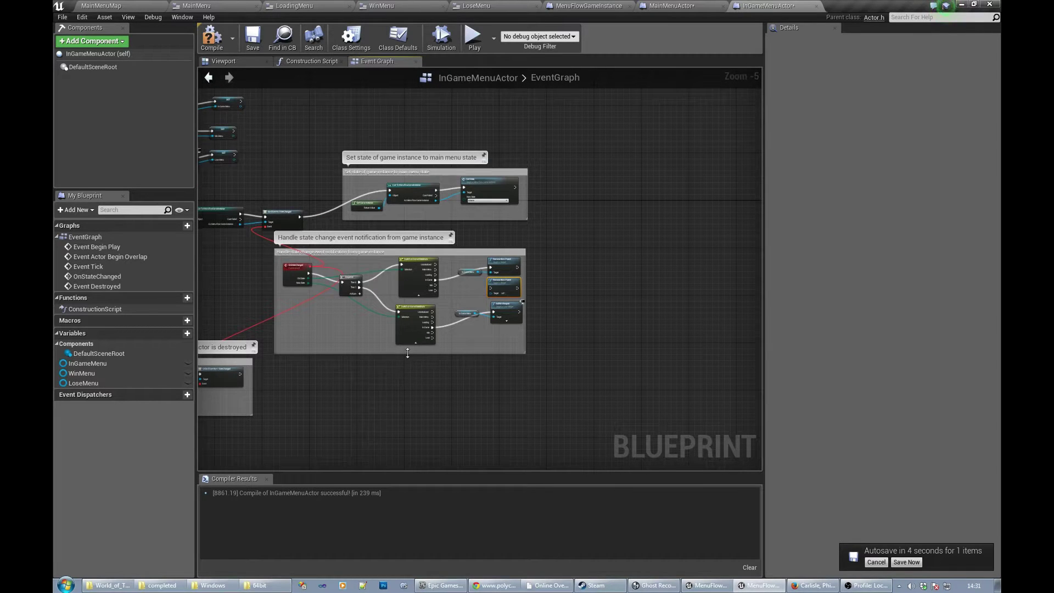
- Enlarge the state-change comment box downward and move the lower Switch group down
drag(406, 353, 407, 408)
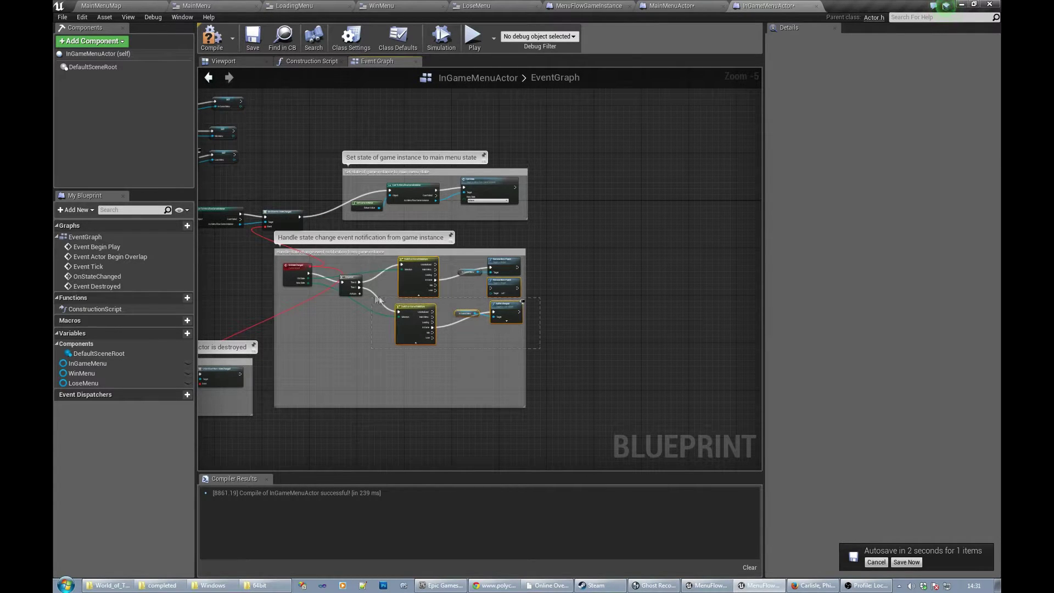
mouse_move(563, 358)
mouse_down()
mouse_move(470, 340)
mouse_move(389, 306)
mouse_move(411, 349)
mouse_move(495, 343)
mouse_up()
click(574, 324)
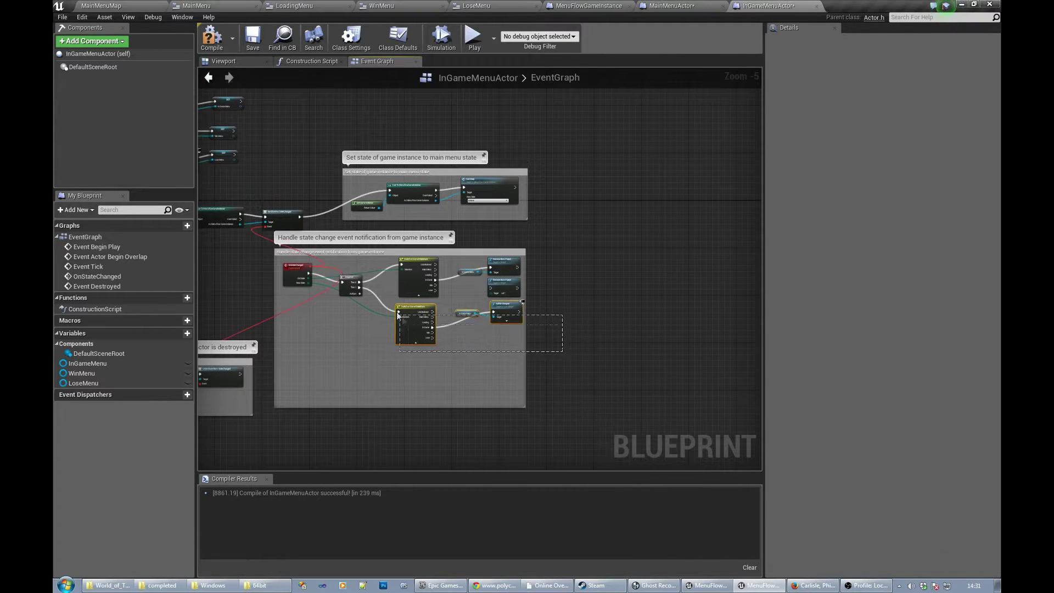
drag(419, 307, 410, 348)
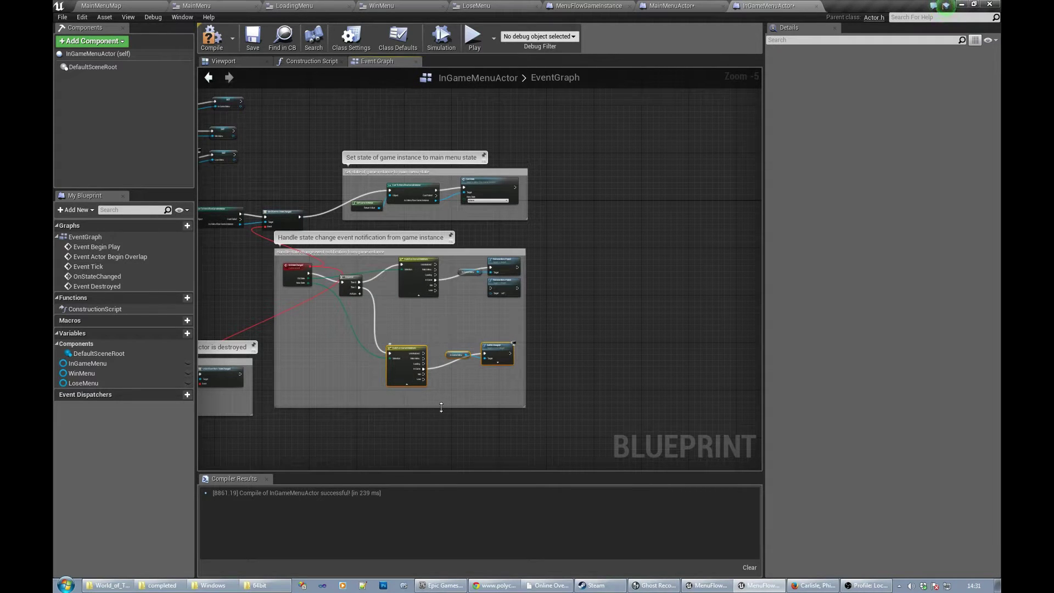
- Extend the comment box and add a third Remove from Parent copy below the second
drag(441, 407, 441, 448)
scroll(494, 379, up, 2)
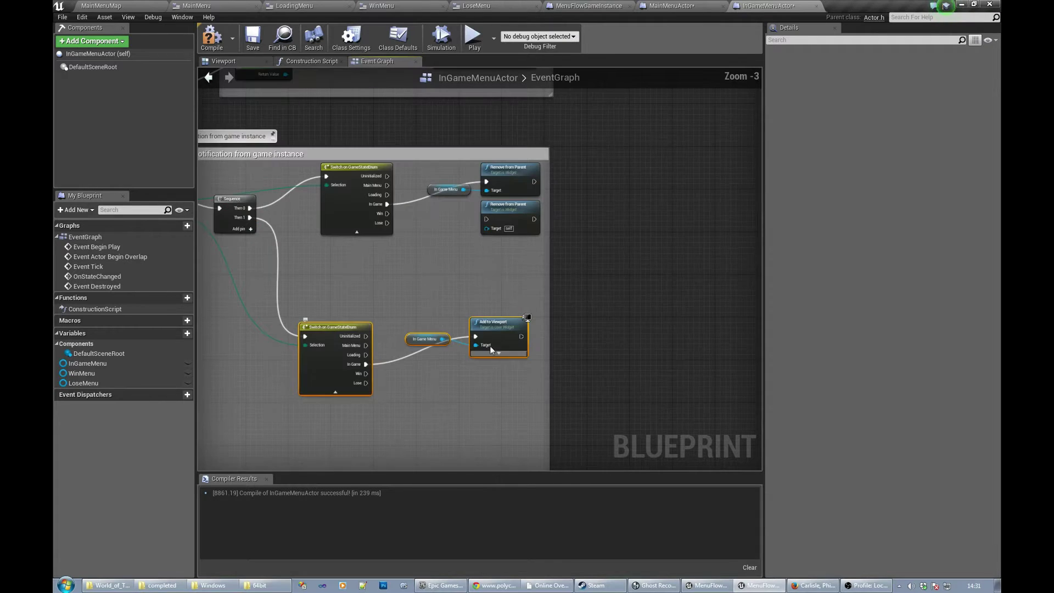
scroll(496, 265, up, 2)
click(510, 192)
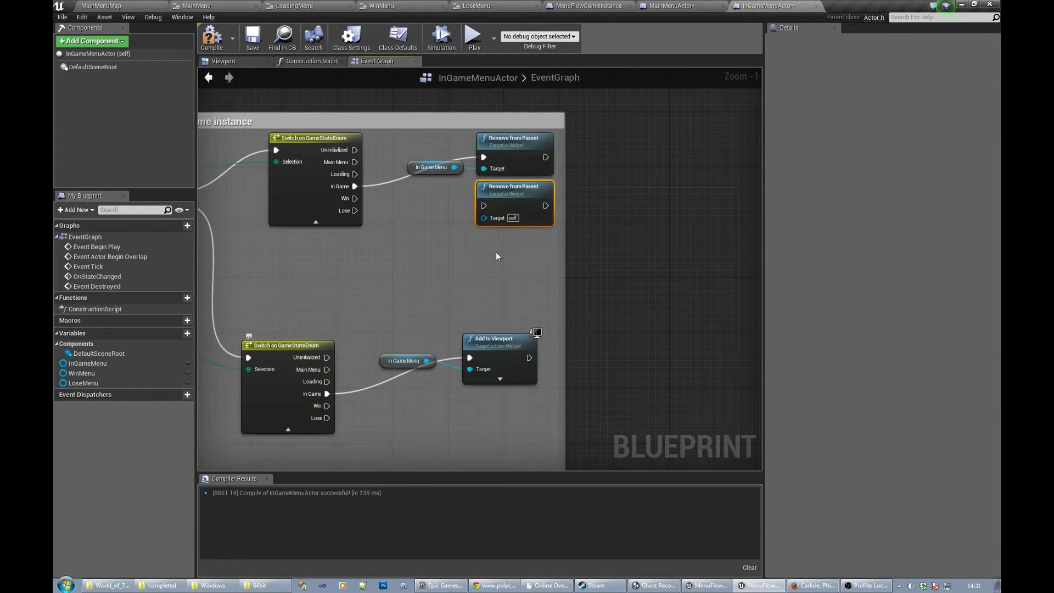
key(ctrl+c)
key(ctrl+v)
drag(524, 263, 505, 244)
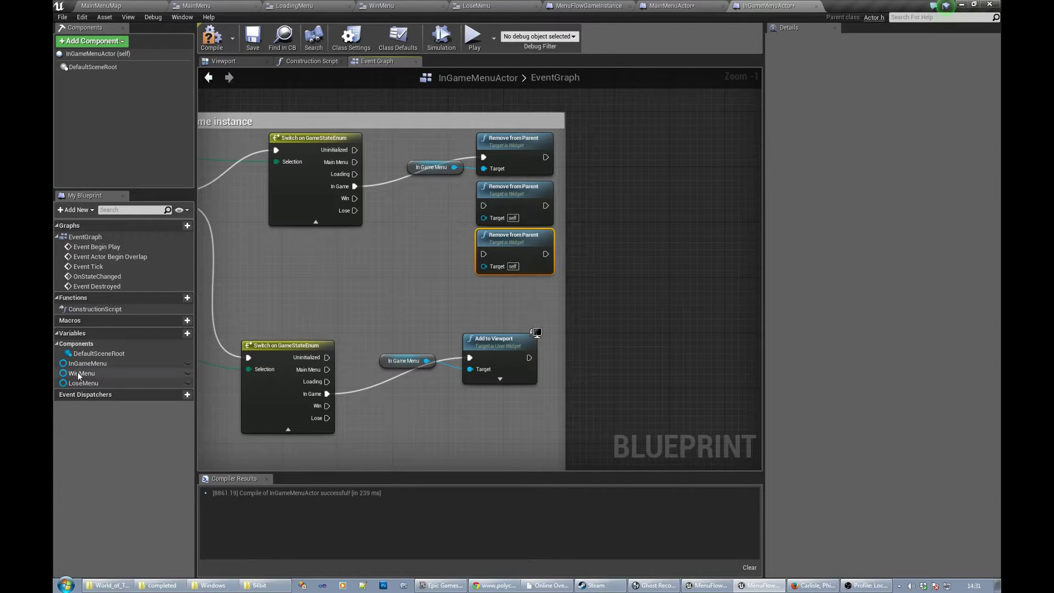
- Connect Win Menu and Lose Menu getters to the second and third Remove from Parent Targets
drag(82, 374, 485, 268)
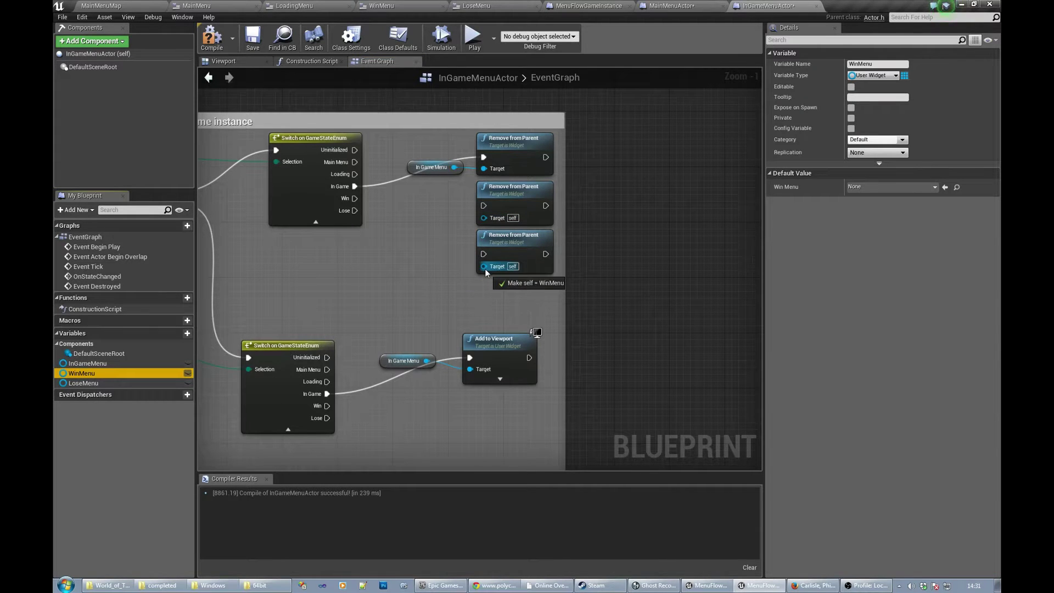
drag(484, 269, 486, 217)
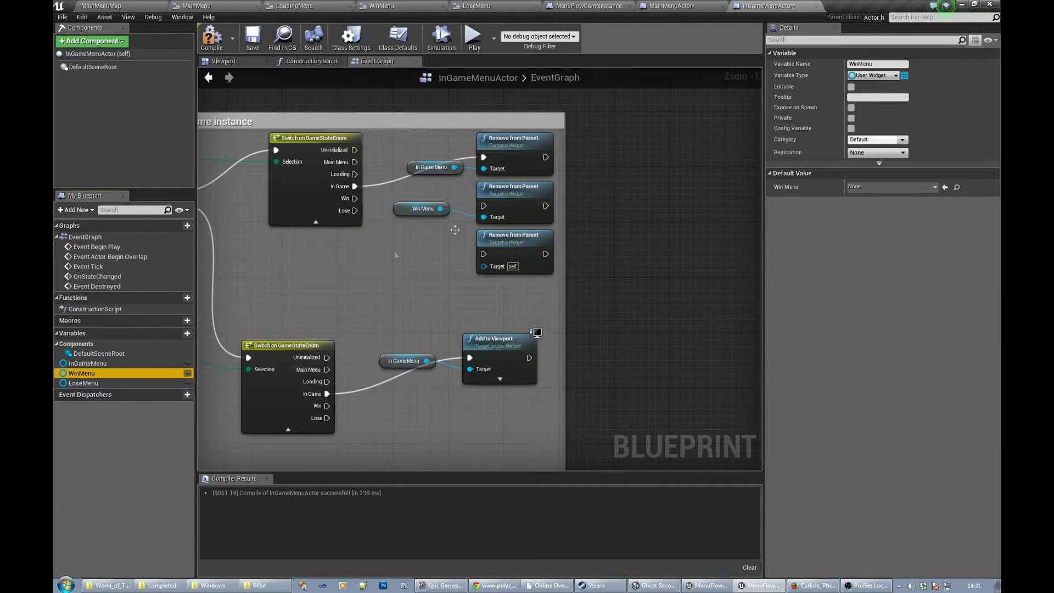
drag(83, 383, 490, 268)
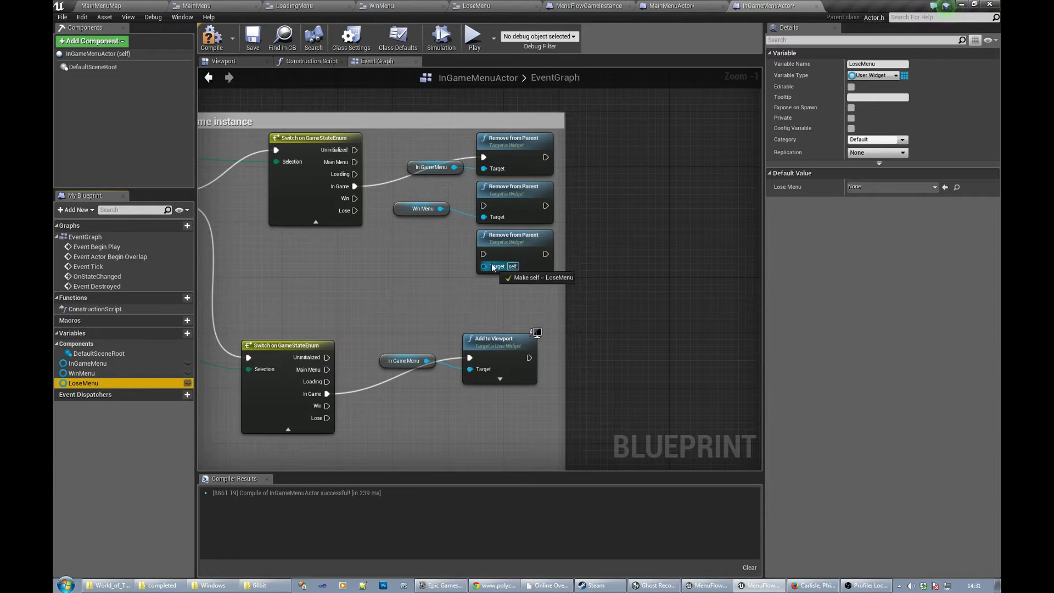
right_drag(490, 267, 466, 189)
- Stack two self-targeting copies of Add to Viewport beneath the original node
click(469, 276)
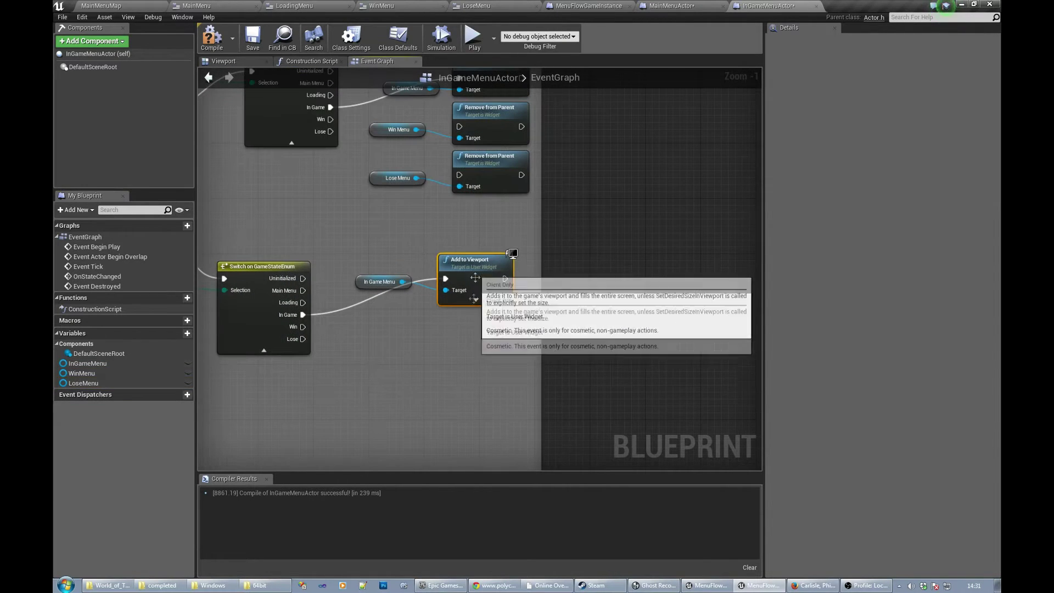
key(ctrl+c)
key(ctrl+v)
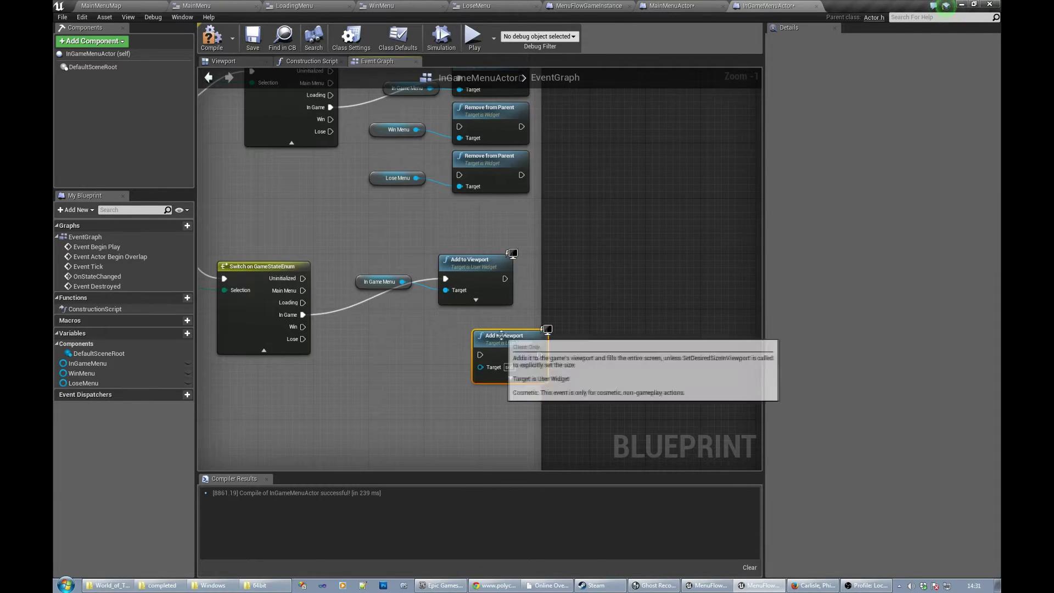
drag(495, 331, 466, 327)
key(ctrl+v)
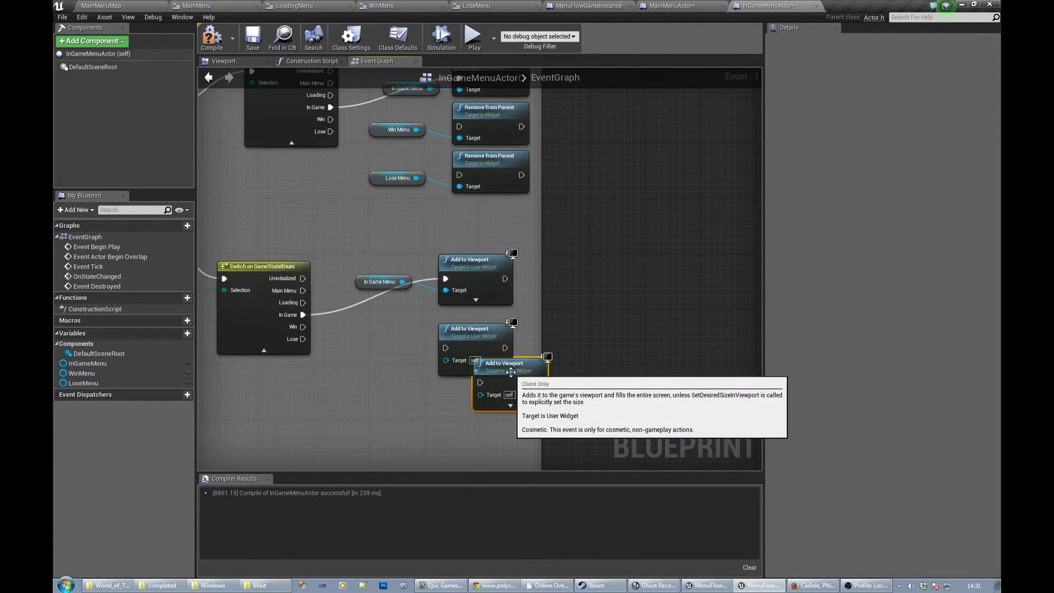
drag(482, 366, 469, 405)
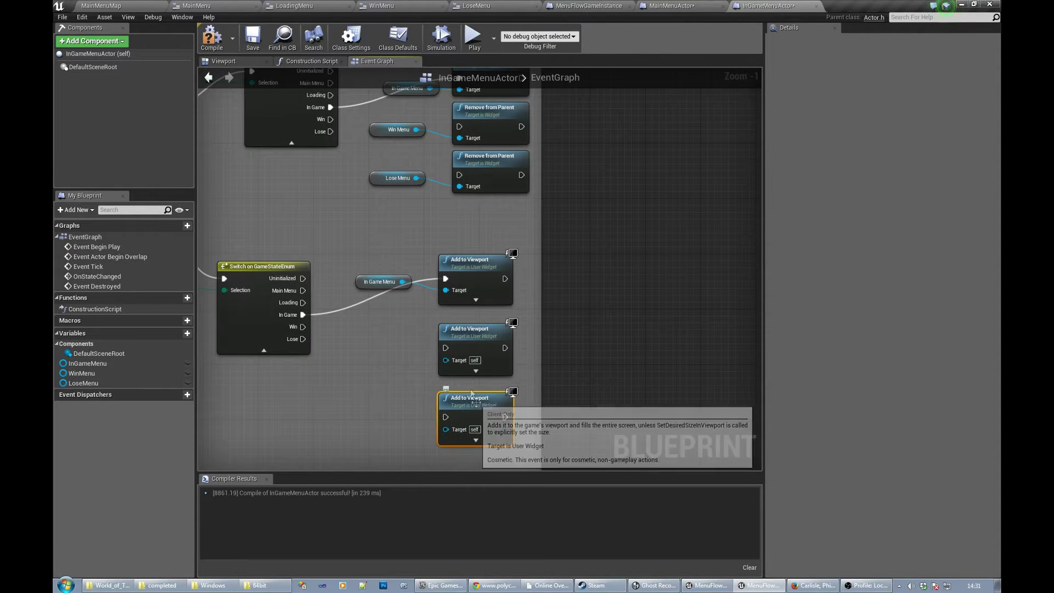
mouse_move(386, 252)
right_down()
mouse_move(395, 284)
mouse_move(325, 231)
right_up()
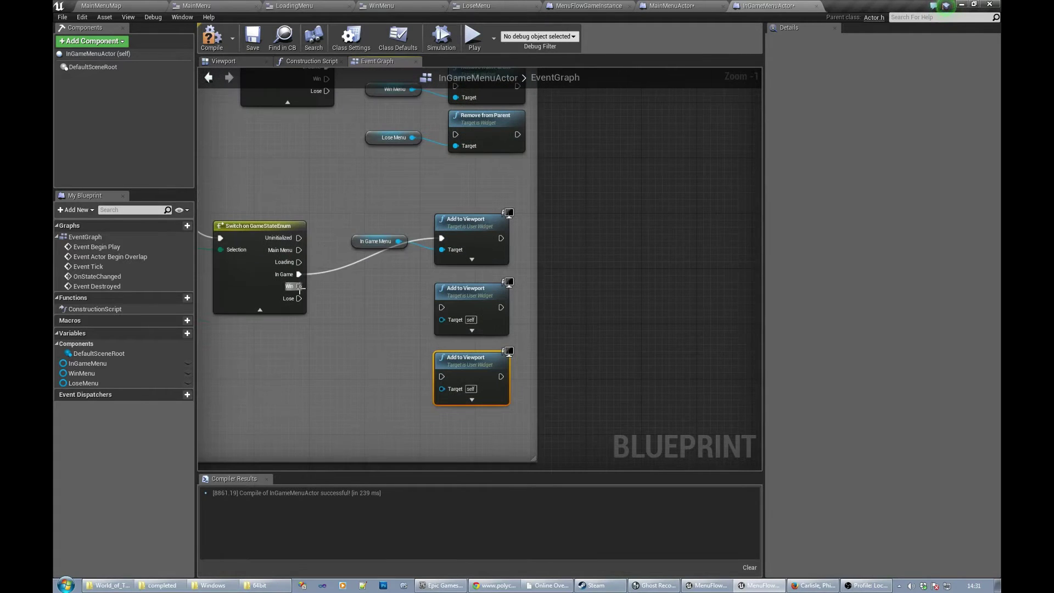
- Wire the Switch Win and Lose outputs to their Remove from Parent and Add to Viewport nodes
right_drag(333, 155, 338, 216)
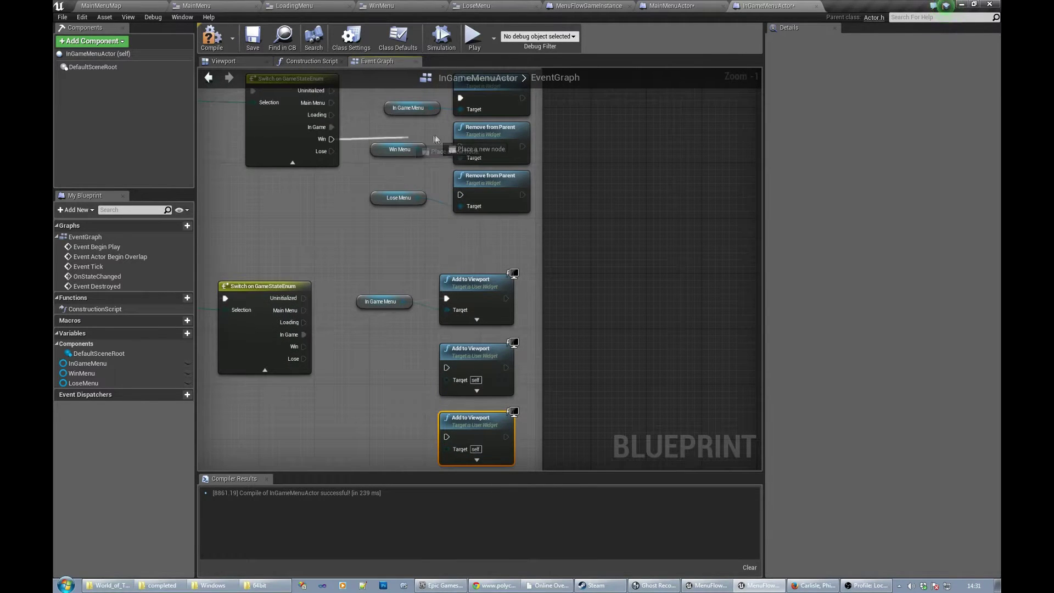
drag(329, 139, 460, 145)
drag(331, 151, 460, 195)
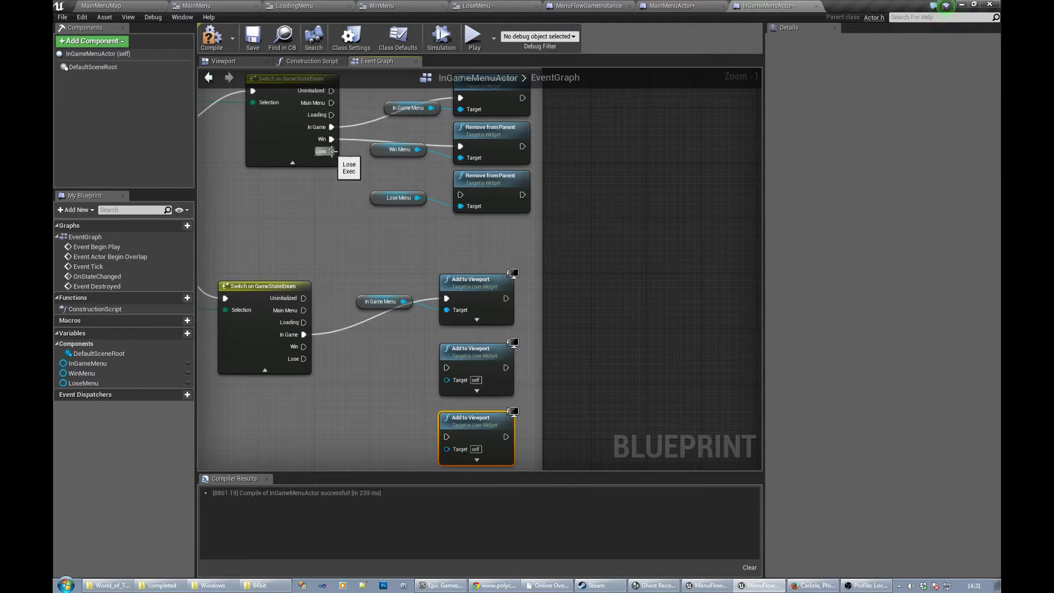
right_drag(417, 277, 410, 175)
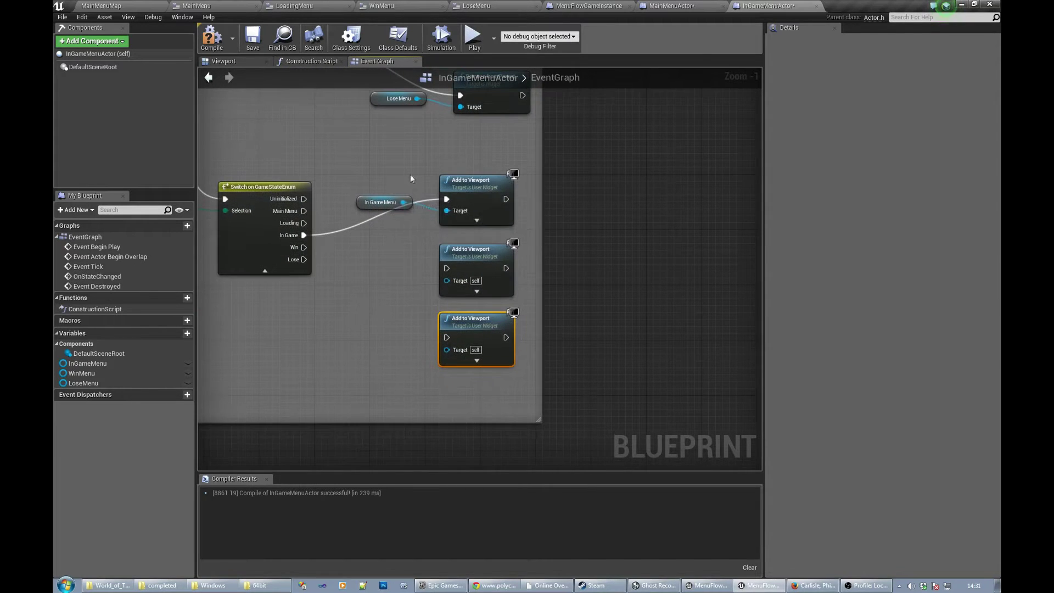
drag(303, 247, 446, 268)
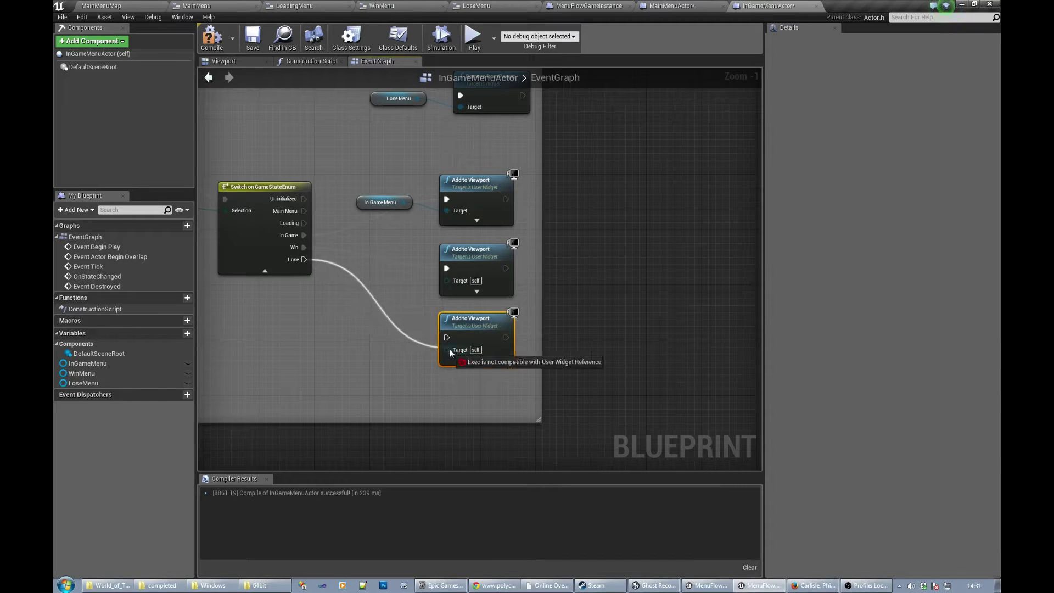
drag(301, 260, 445, 337)
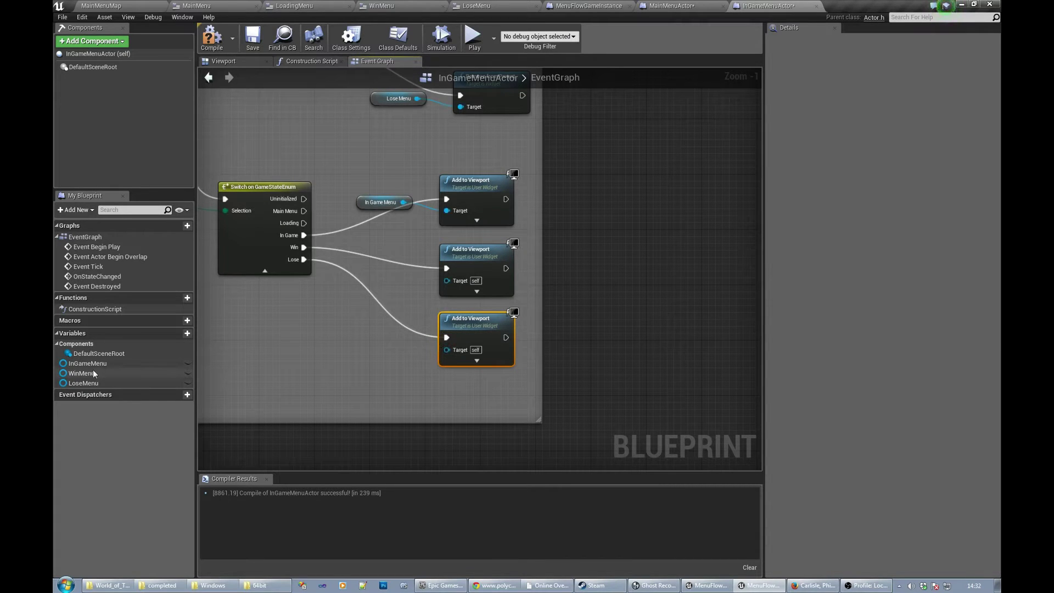
- Feed Win Menu and Lose Menu getters into the middle and lower Add to Viewport Targets
drag(95, 374, 367, 327)
drag(435, 282, 436, 282)
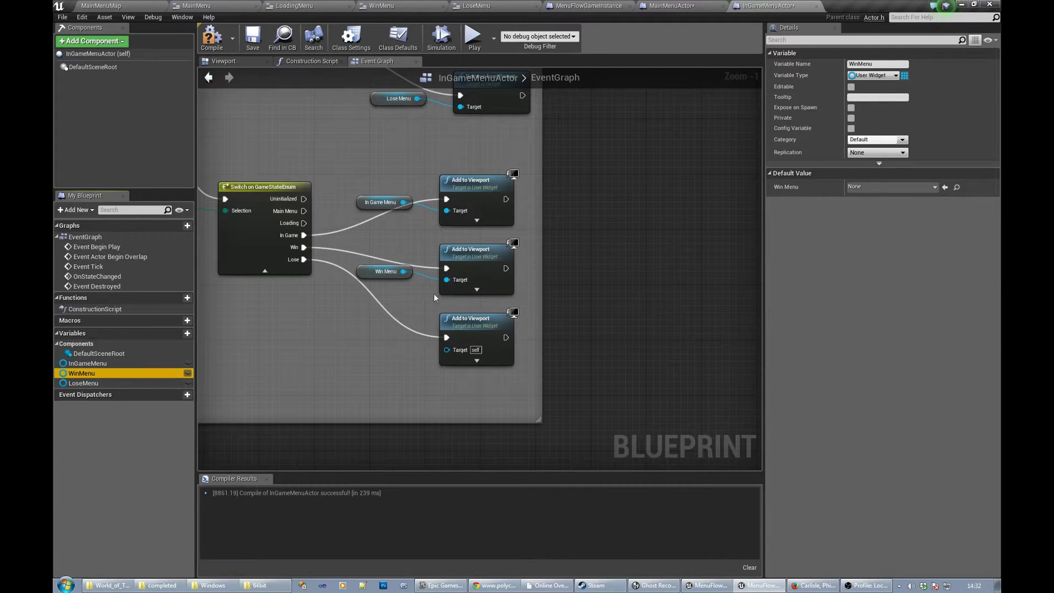
drag(111, 384, 445, 349)
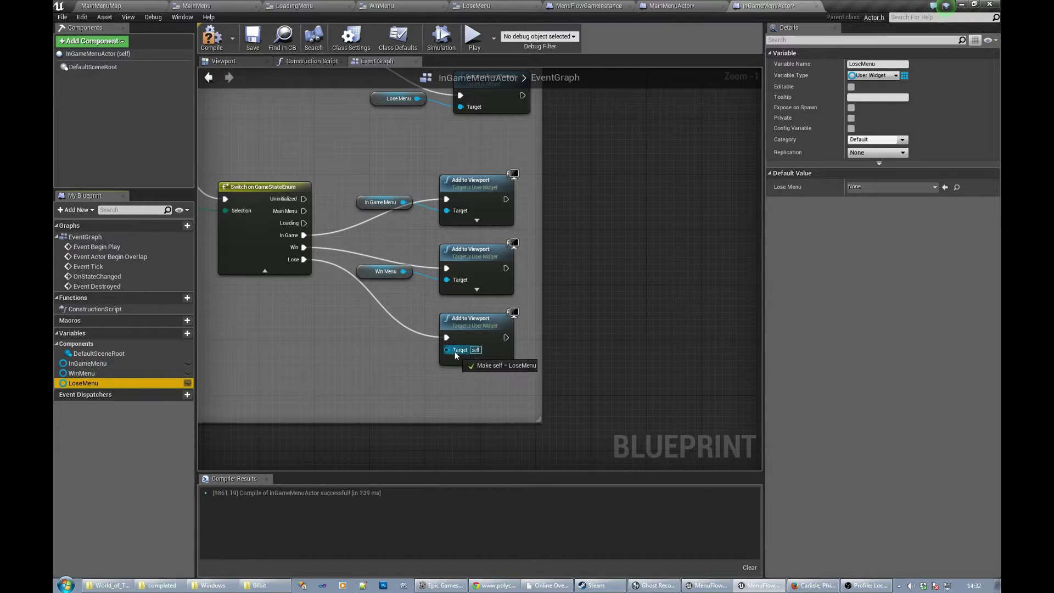
right_drag(424, 375, 419, 407)
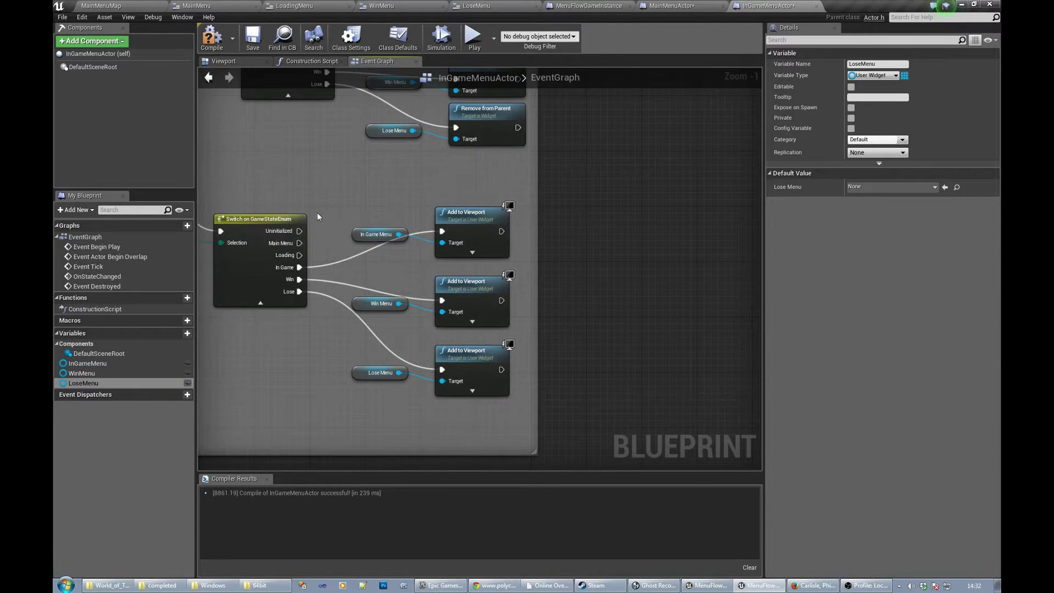
mouse_move(317, 212)
right_down()
mouse_move(356, 223)
mouse_move(374, 264)
right_up()
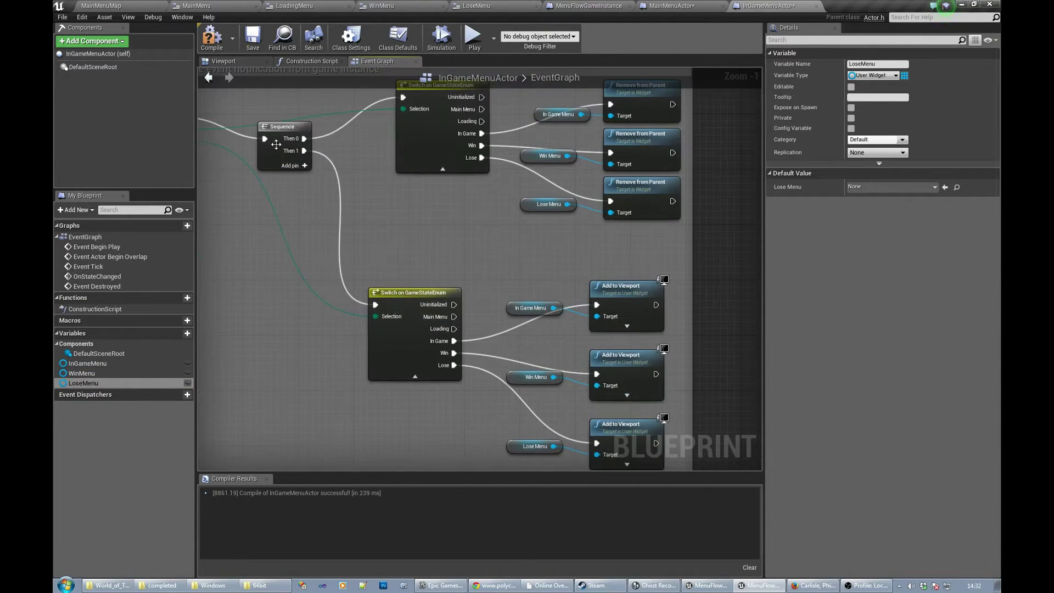
right_drag(319, 244, 215, 173)
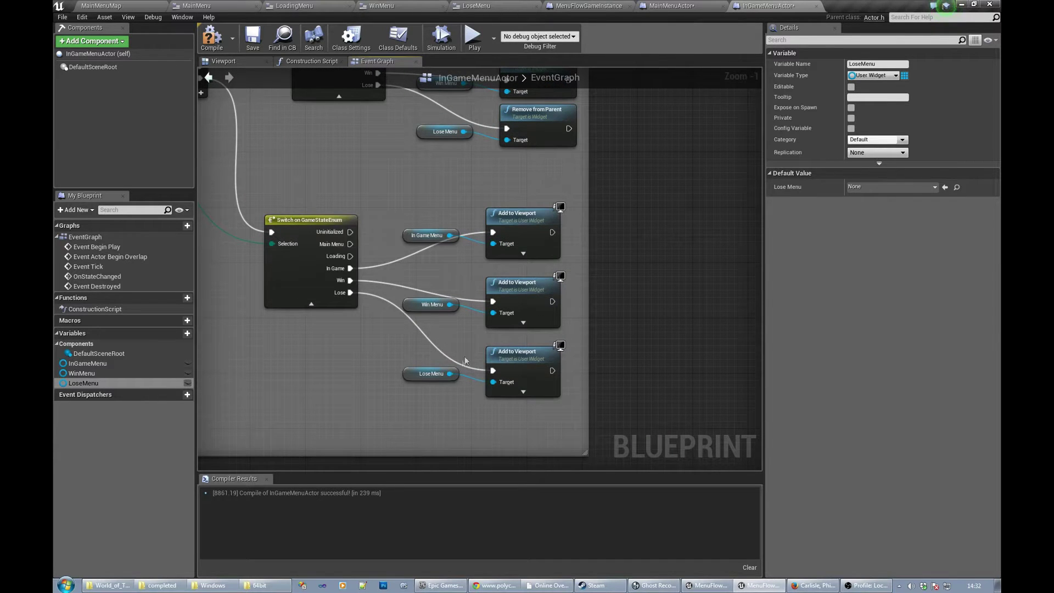
right_drag(472, 193, 473, 299)
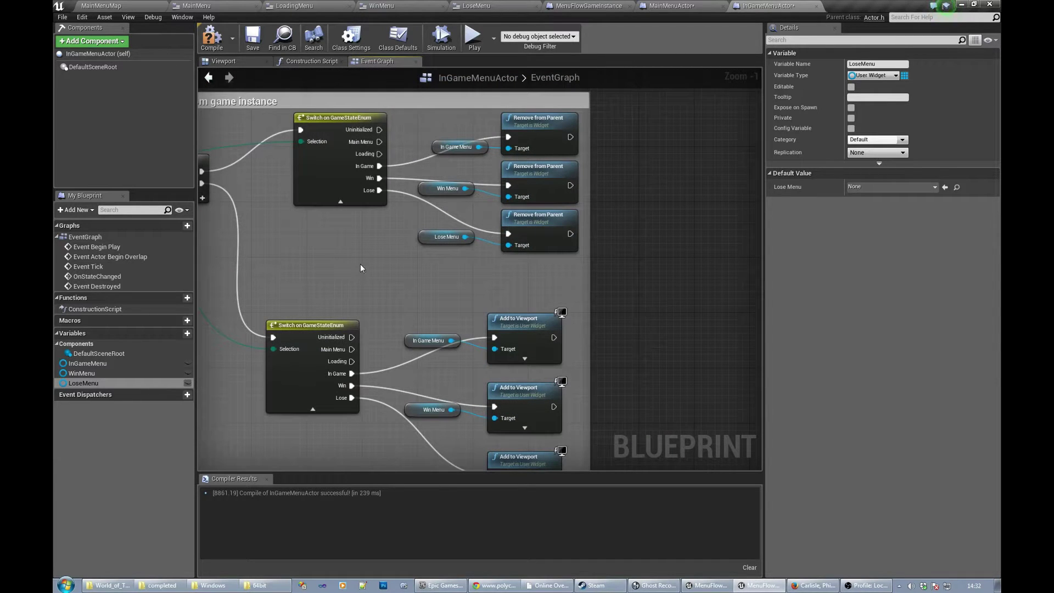
right_drag(353, 278, 303, 210)
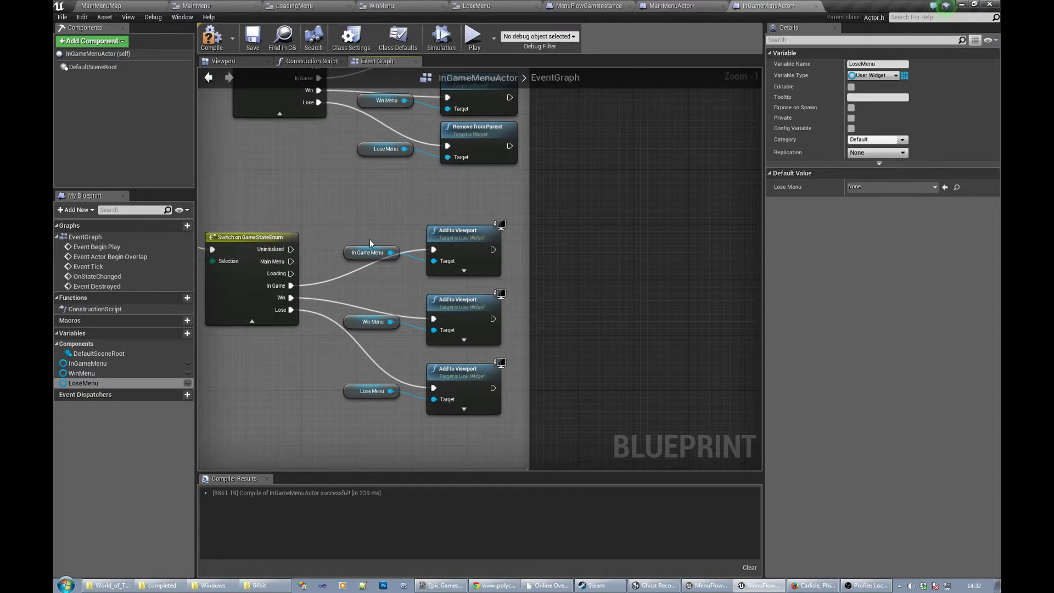
scroll(371, 244, down, 1)
scroll(390, 205, down, 1)
scroll(418, 297, down, 1)
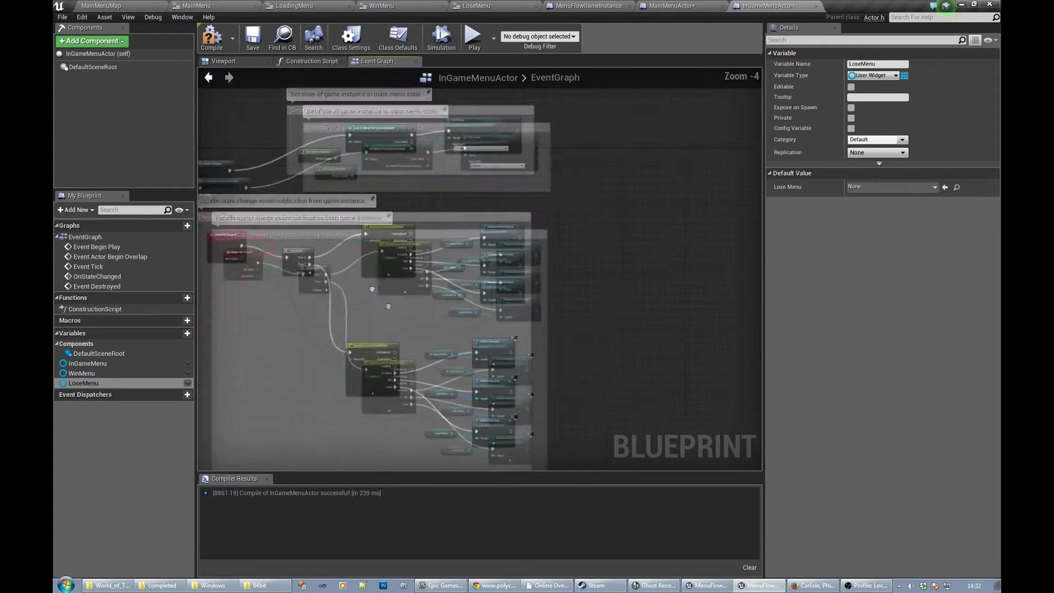
- Review the zoomed-out state-change handler, then save and compile InGameMenuActor
right_drag(308, 171, 213, 64)
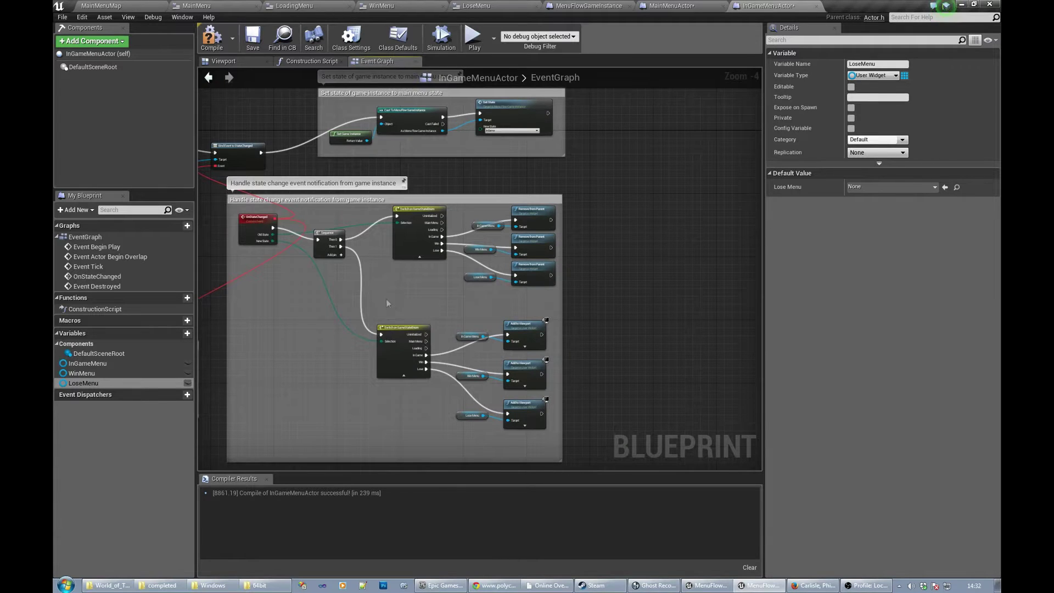
right_drag(387, 299, 306, 280)
scroll(312, 275, up, 1)
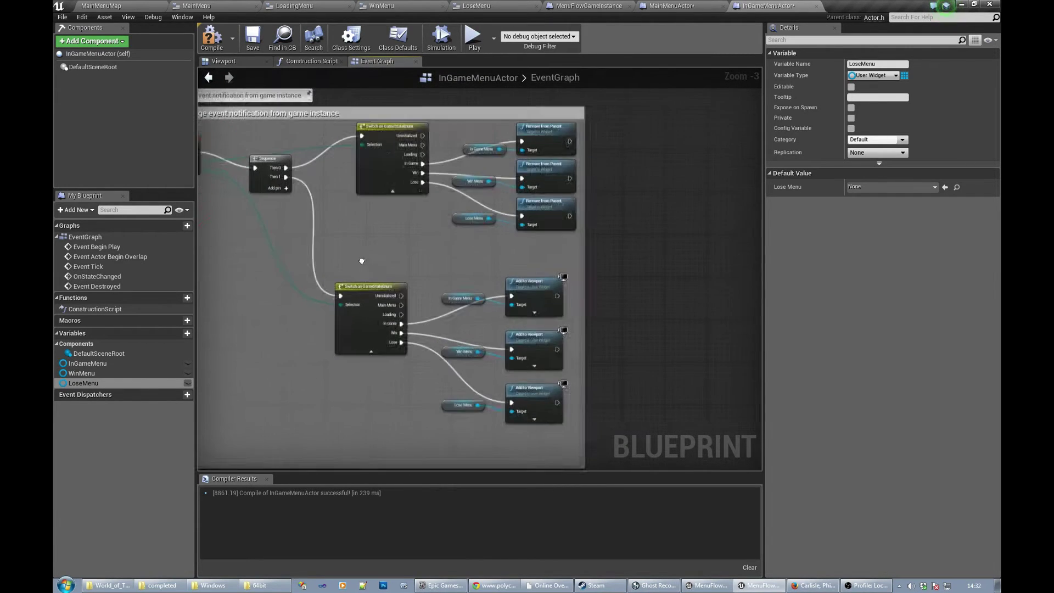
click(260, 41)
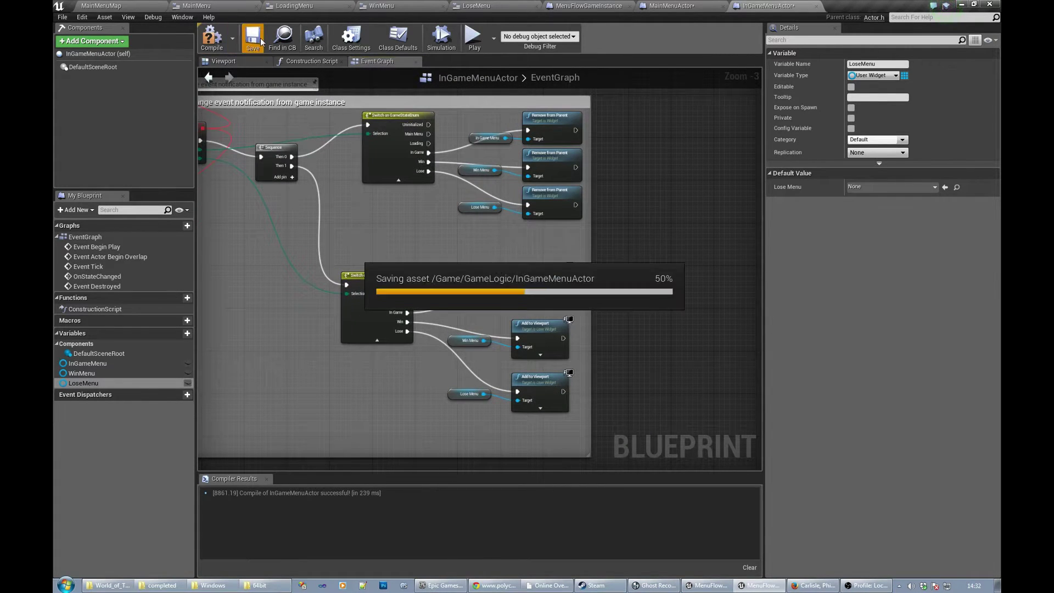
click(212, 37)
right_drag(495, 294, 383, 243)
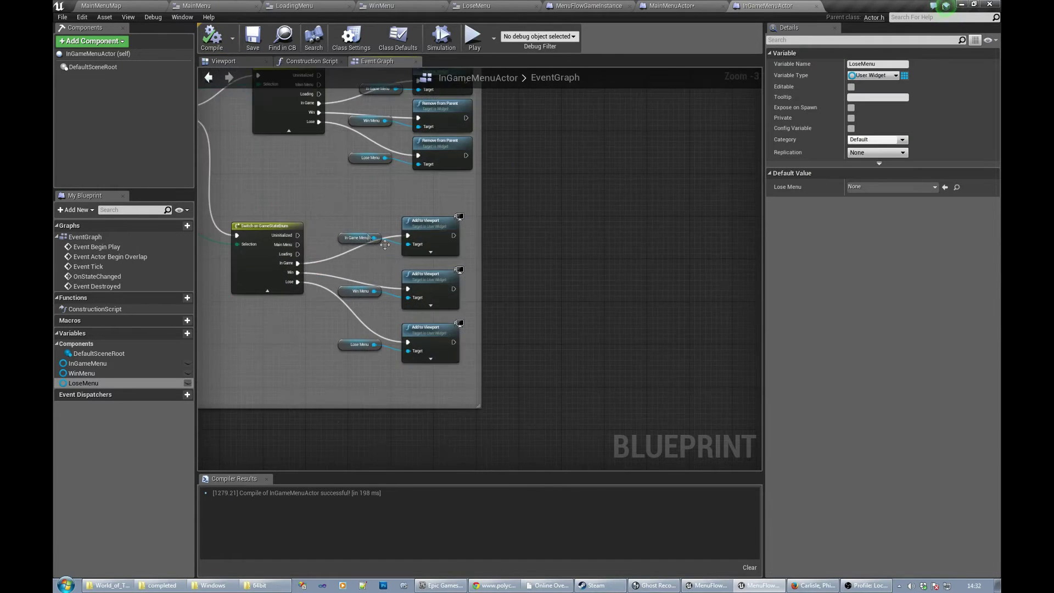
scroll(383, 244, up, 2)
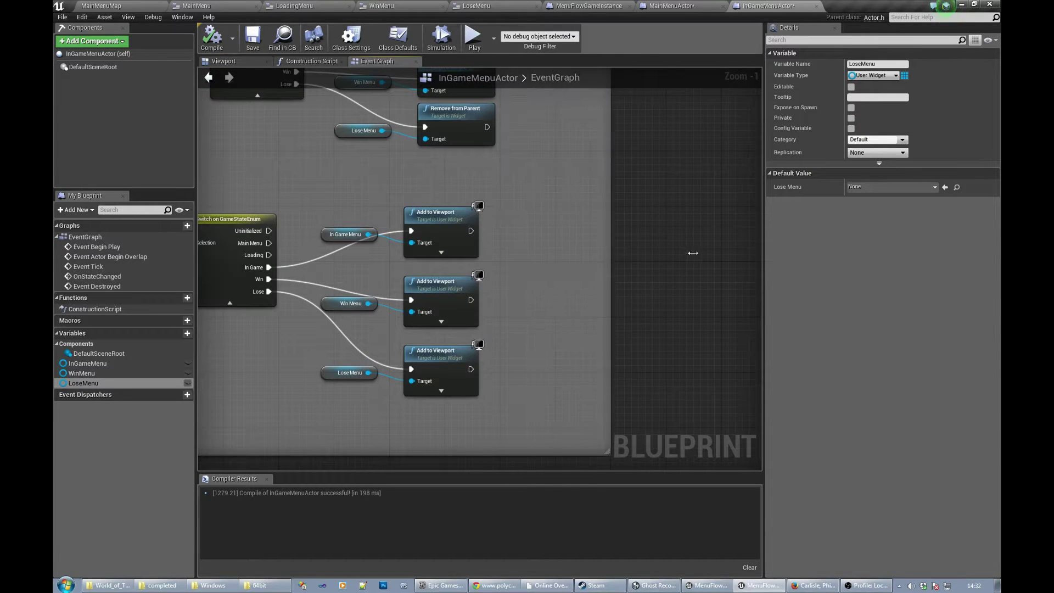
- Clear space beside the Add to Viewport nodes and bring up the All Actions menu
mouse_move(607, 249)
right_down()
mouse_move(567, 221)
mouse_move(567, 276)
right_up()
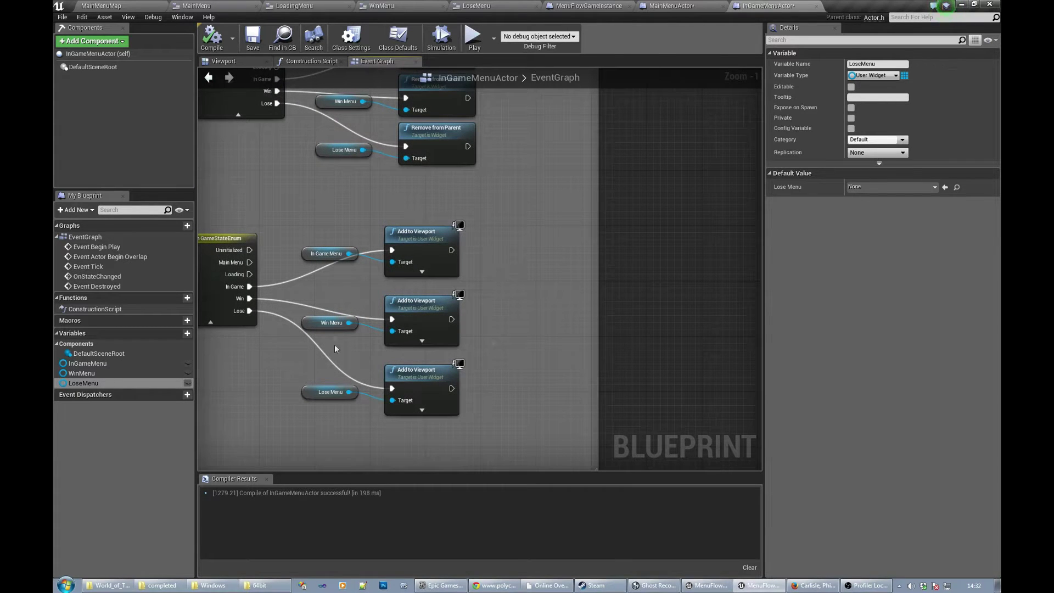
right_drag(337, 355, 314, 316)
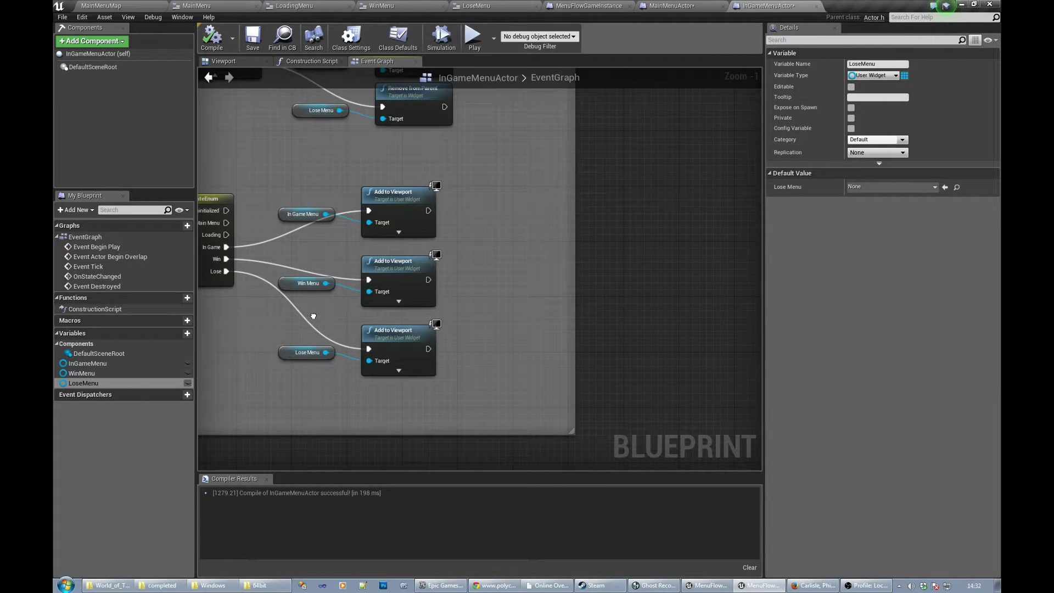
right_drag(312, 317, 315, 323)
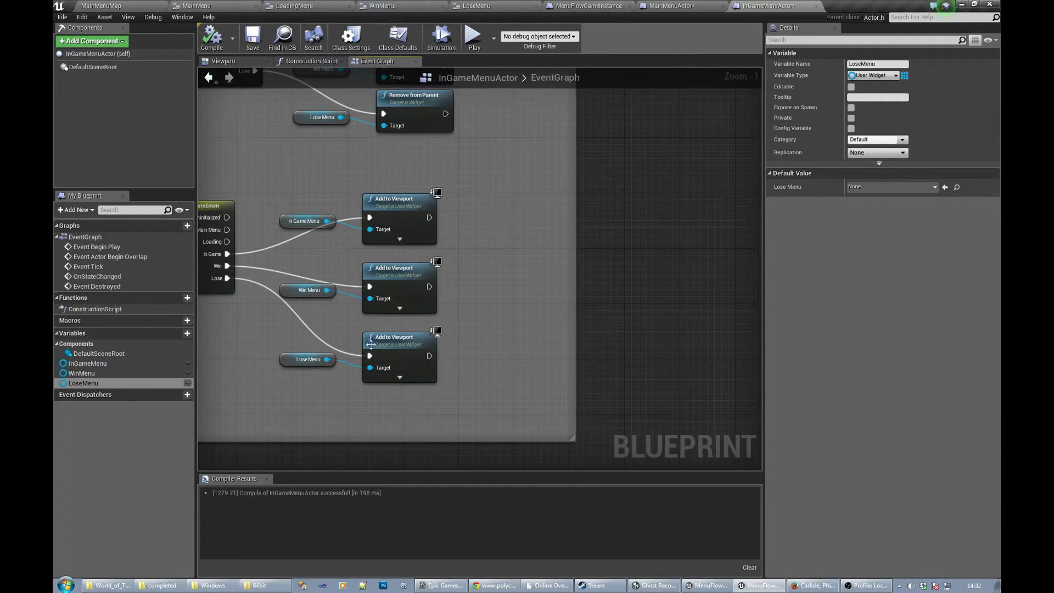
right_drag(365, 327, 329, 314)
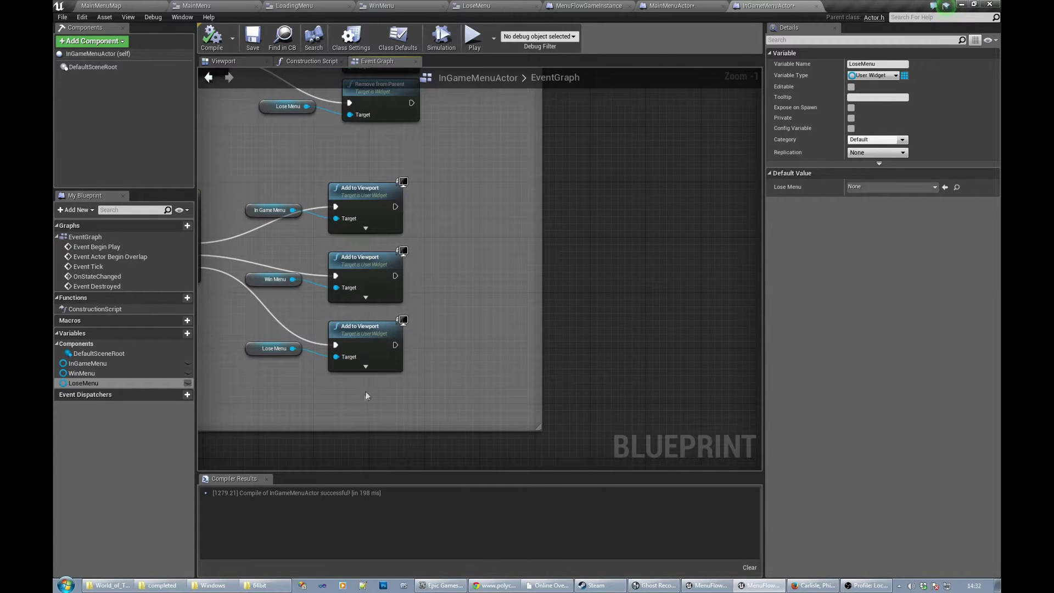
right_click(293, 146)
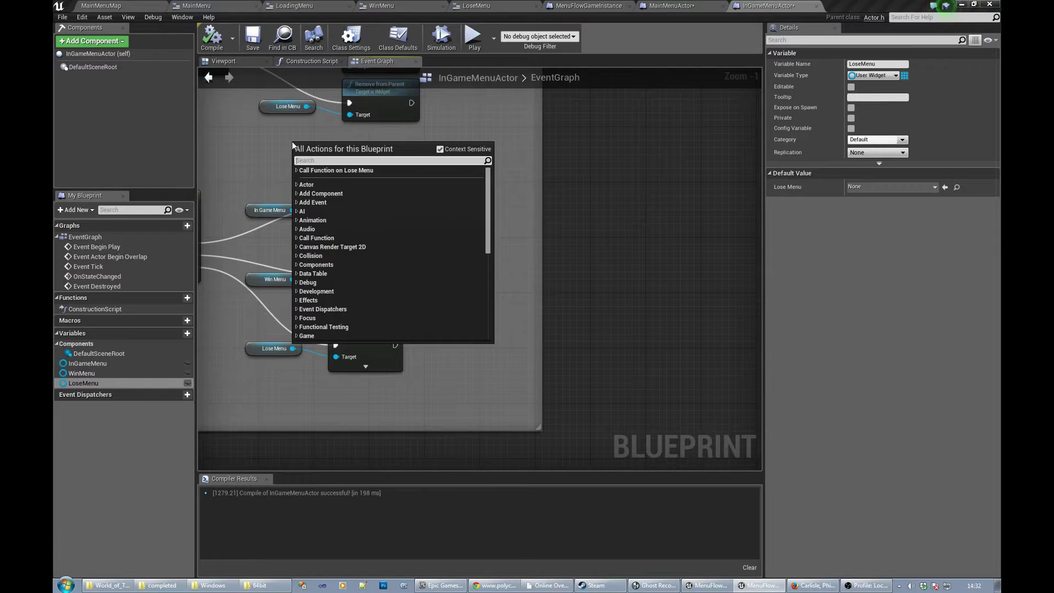
text(get)
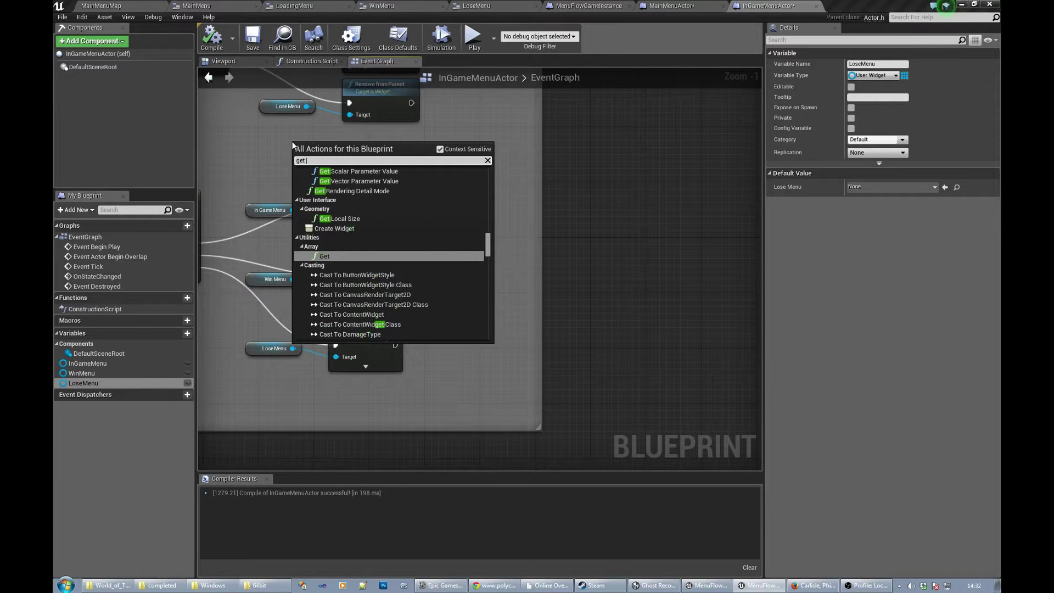
text( controller)
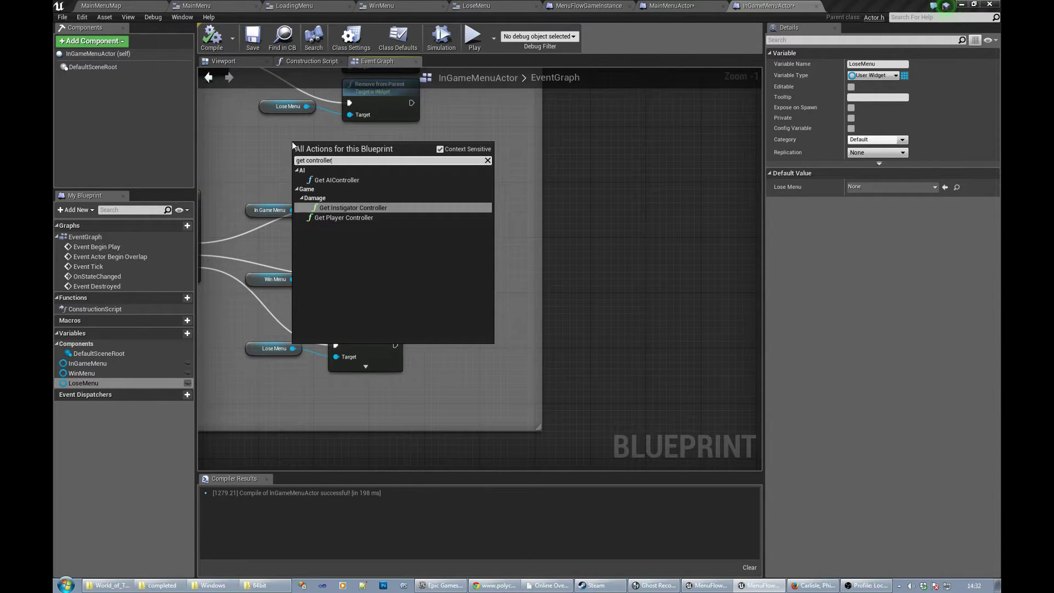
- Add Get Player Controller and a Set Show Mouse Cursor node from its Return Value
click(367, 218)
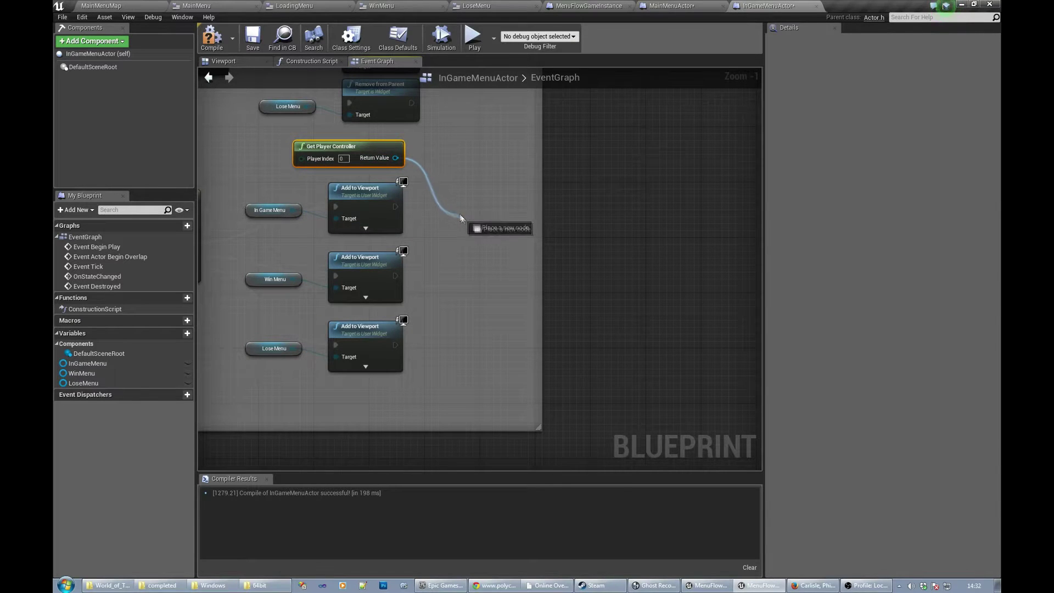
drag(396, 157, 459, 217)
text(set mouse)
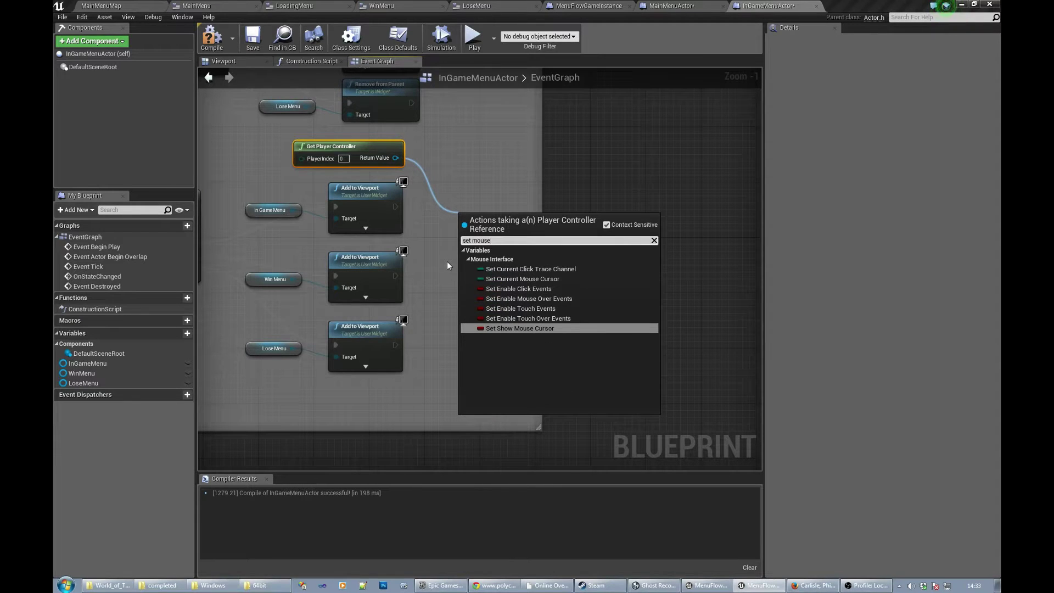
click(501, 329)
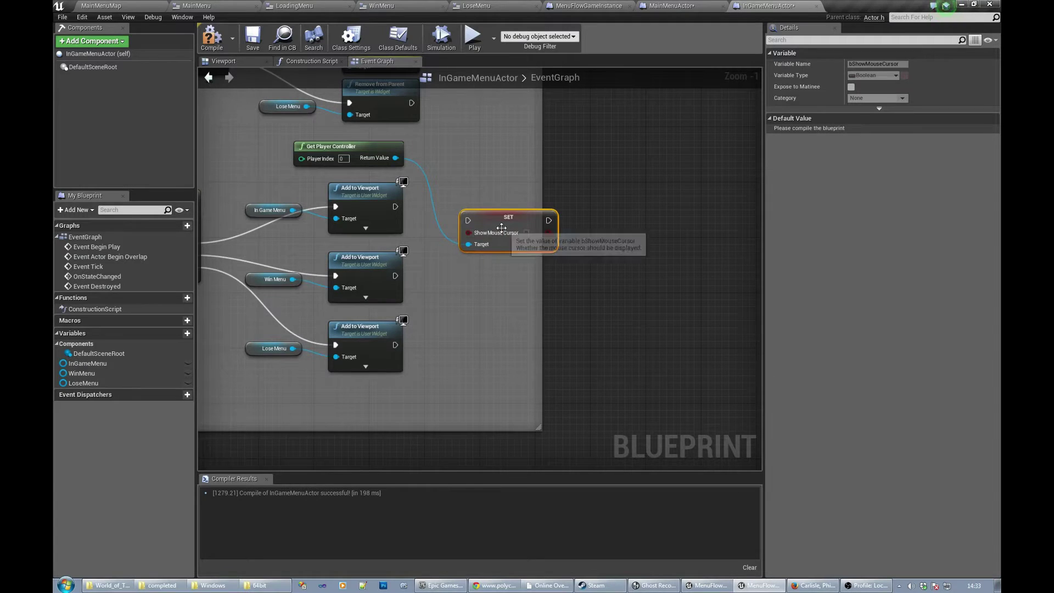
drag(492, 209, 485, 198)
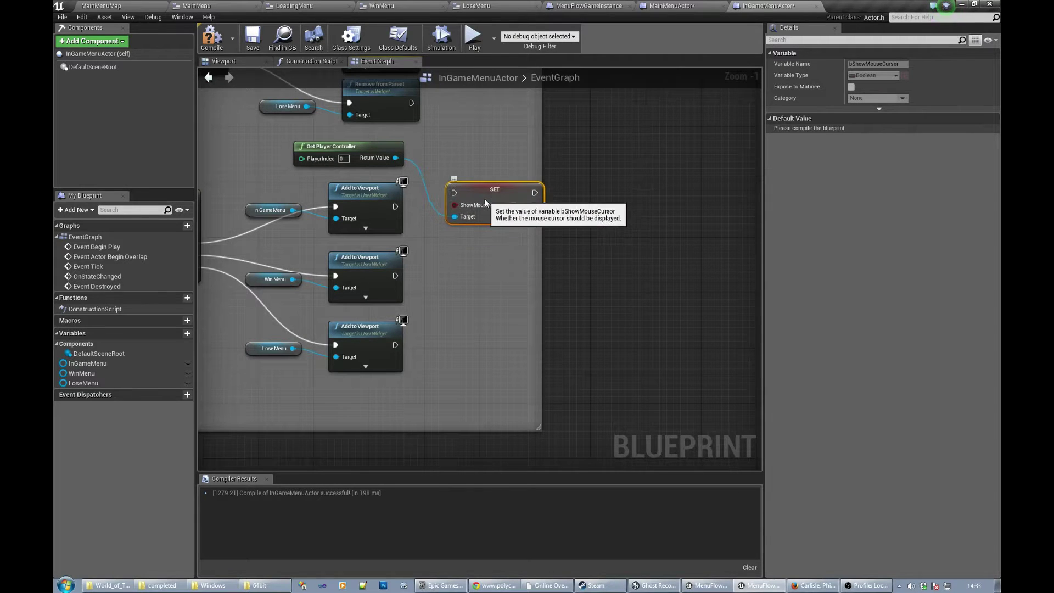
- Run the Show Mouse Cursor setter after the In Game menu's Add to Viewport
right_drag(457, 283, 469, 297)
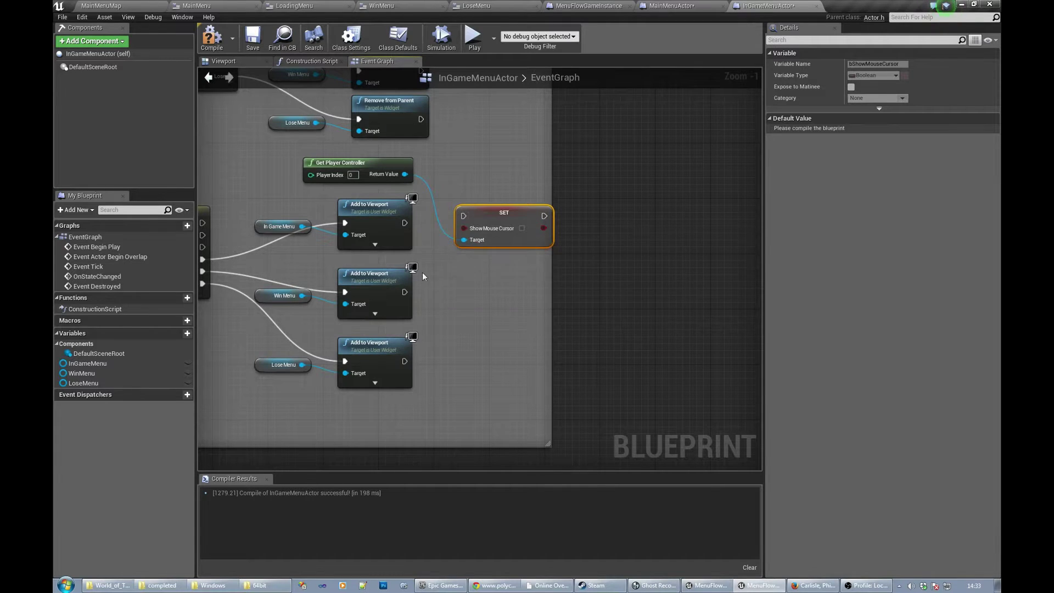
right_drag(419, 266, 480, 279)
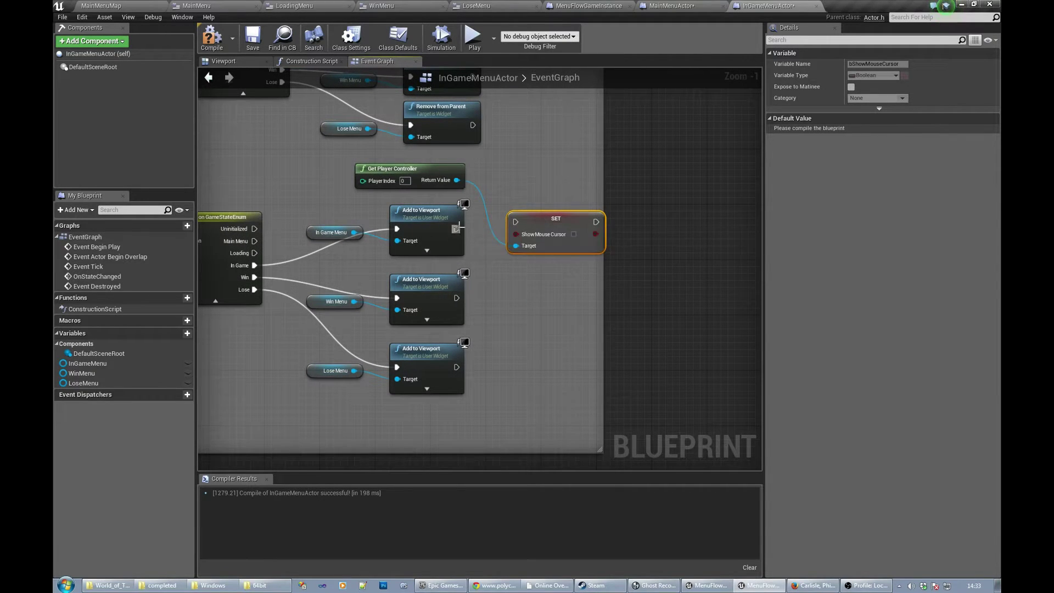
drag(457, 228, 515, 221)
mouse_move(510, 299)
right_down()
mouse_move(498, 284)
mouse_move(503, 349)
mouse_move(524, 284)
right_up()
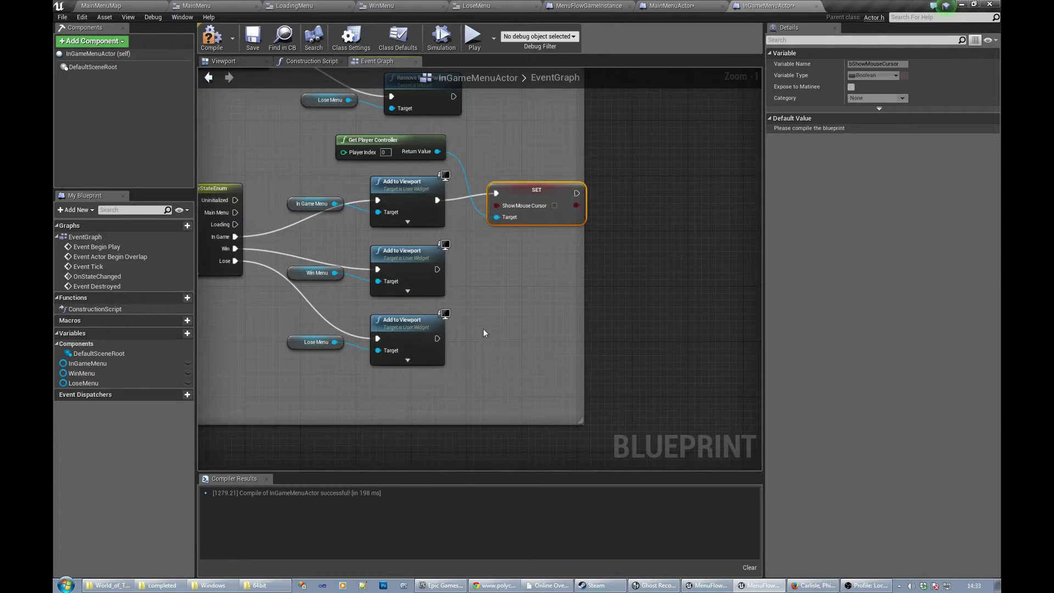
right_drag(484, 333, 475, 320)
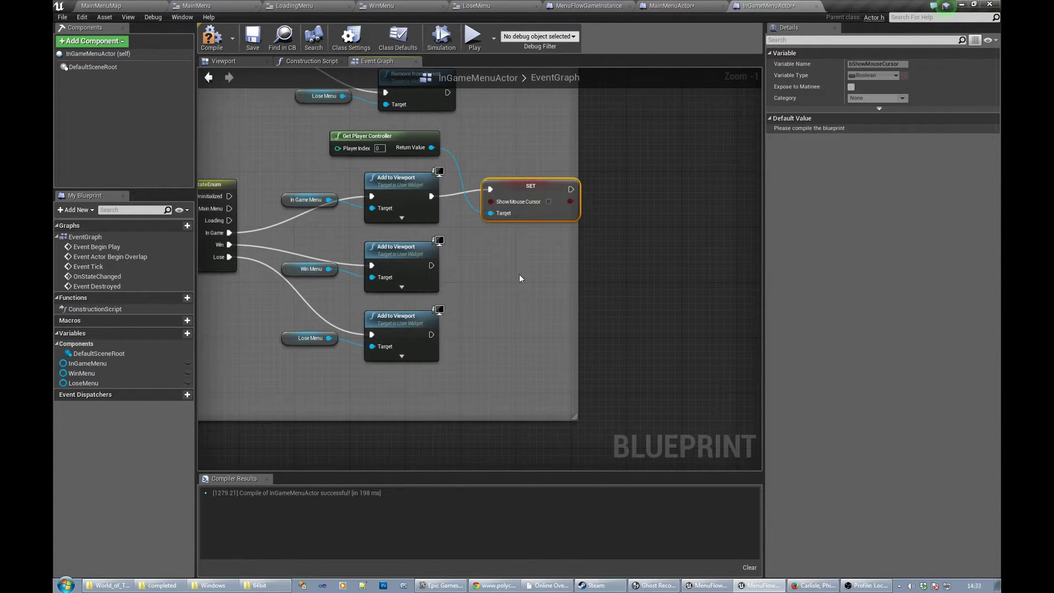
- Duplicate the SET ShowMouseCursor node after the Win Add to Viewport, with the checkbox ticked
key(ctrl+c)
key(ctrl+v)
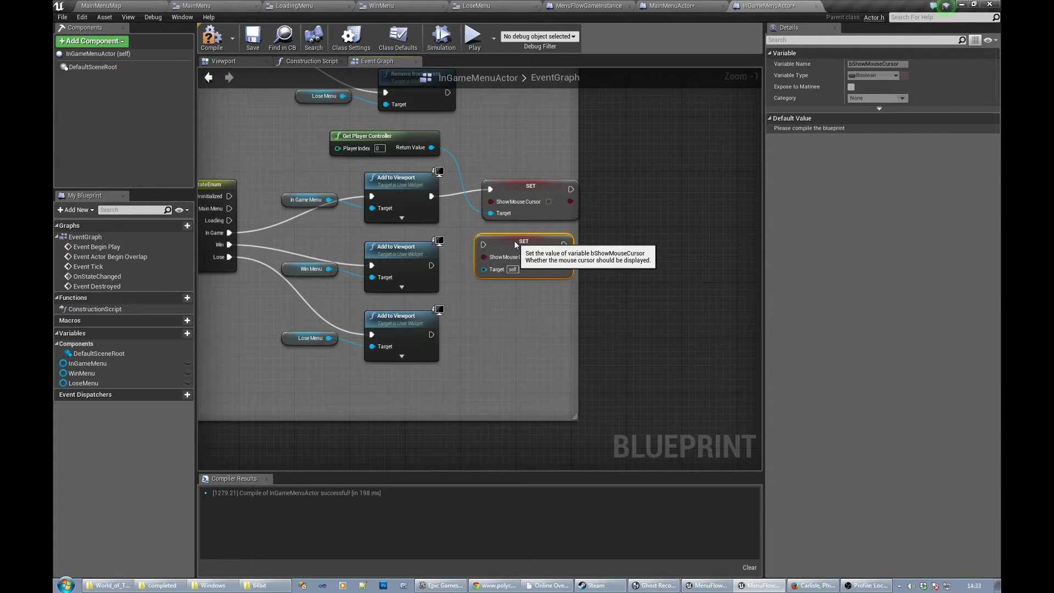
drag(557, 282, 516, 238)
right_drag(456, 278, 429, 270)
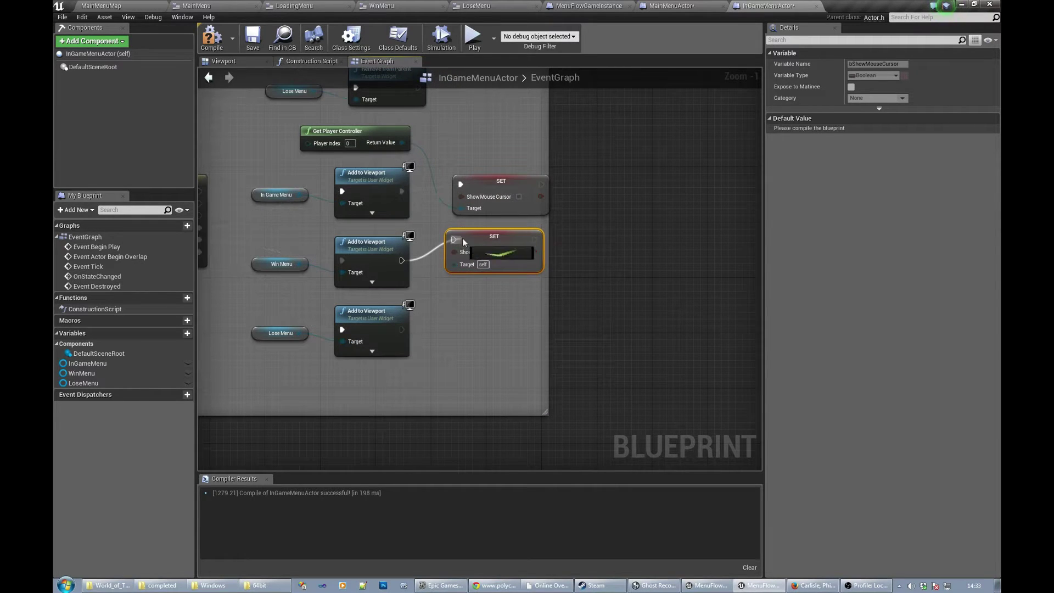
drag(402, 261, 463, 238)
click(428, 288)
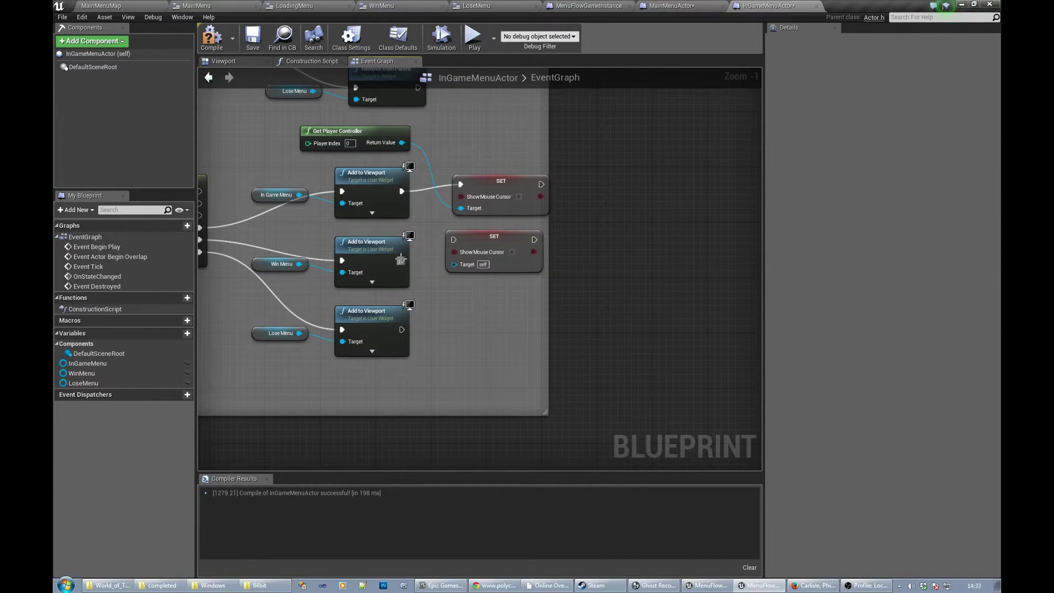
mouse_move(402, 260)
mouse_down()
mouse_move(454, 239)
mouse_move(476, 257)
mouse_up()
click(511, 266)
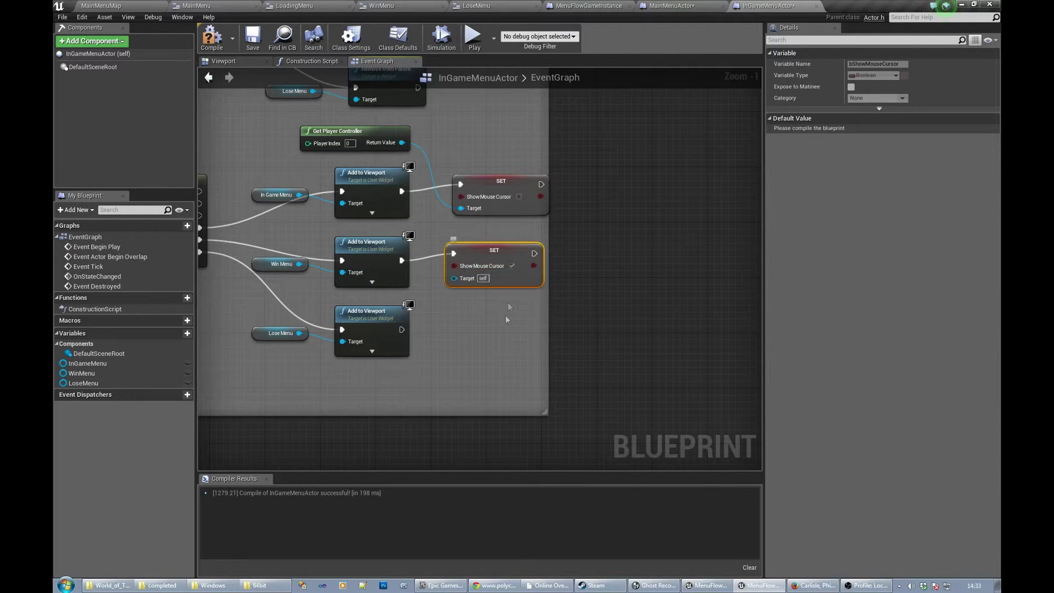
right_drag(509, 302, 506, 262)
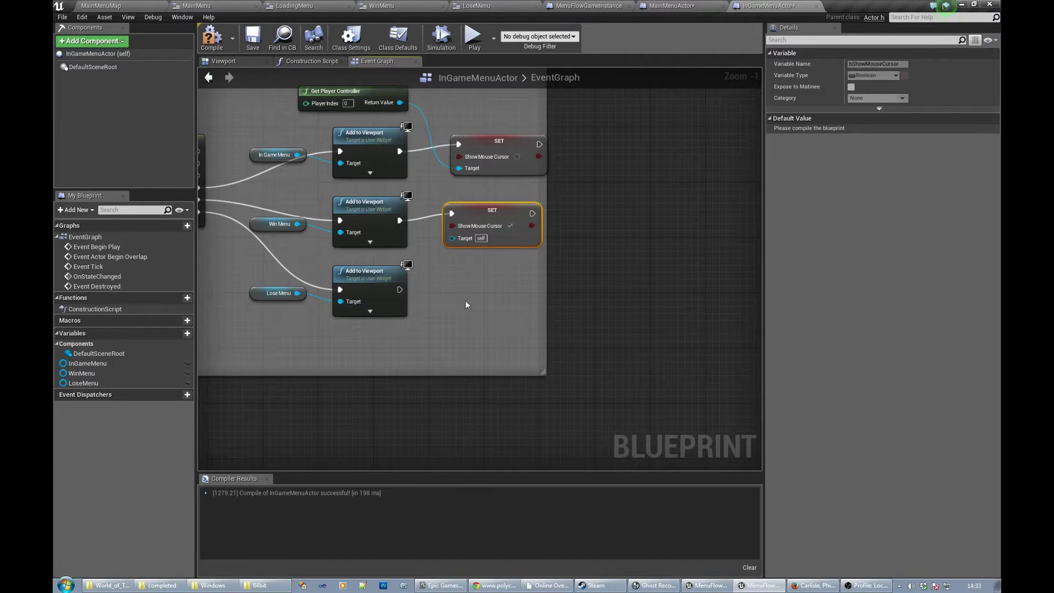
- Place another SET ShowMouseCursor node after the Lose Add to Viewport, with the checkbox ticked
right_click(465, 305)
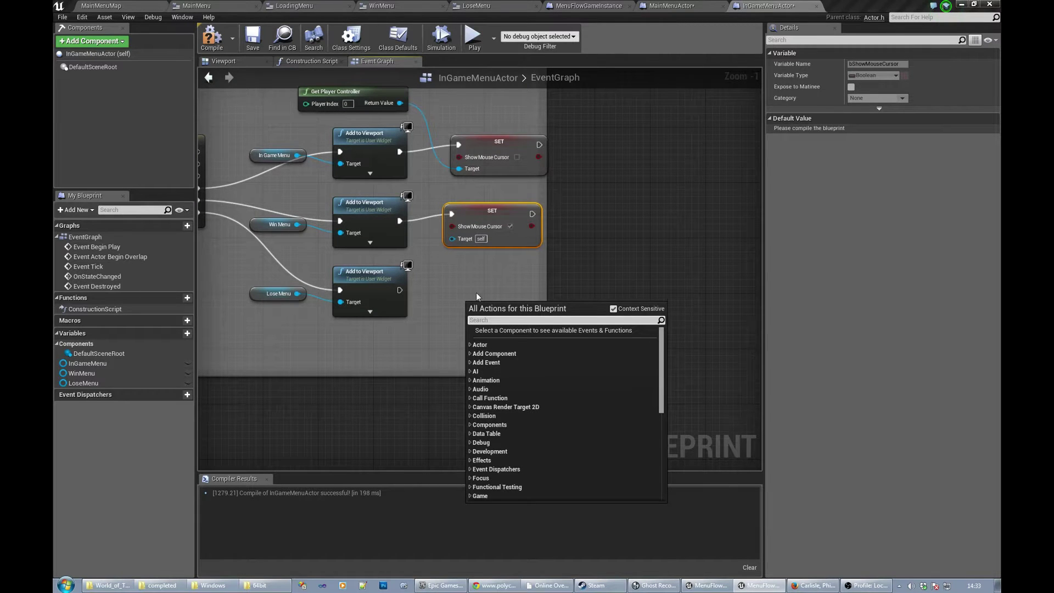
click(589, 280)
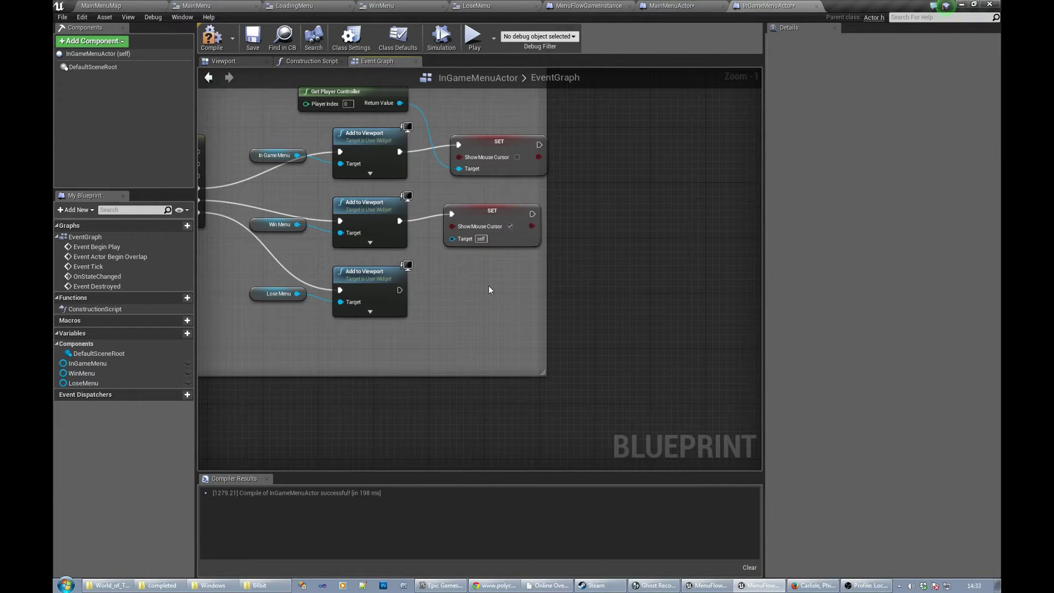
key(ctrl+v)
drag(525, 295, 474, 289)
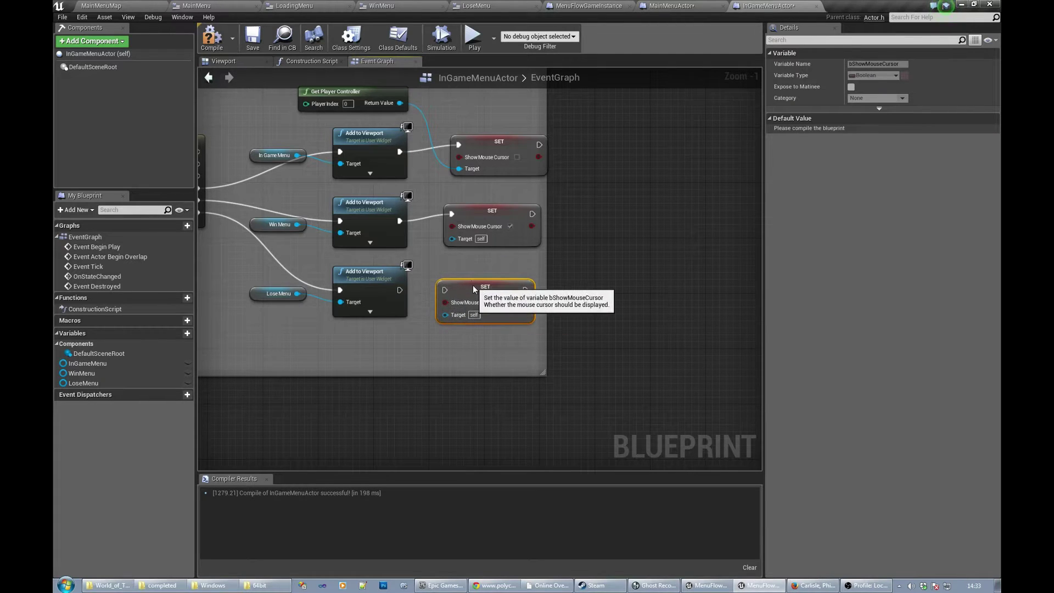
drag(399, 291, 446, 291)
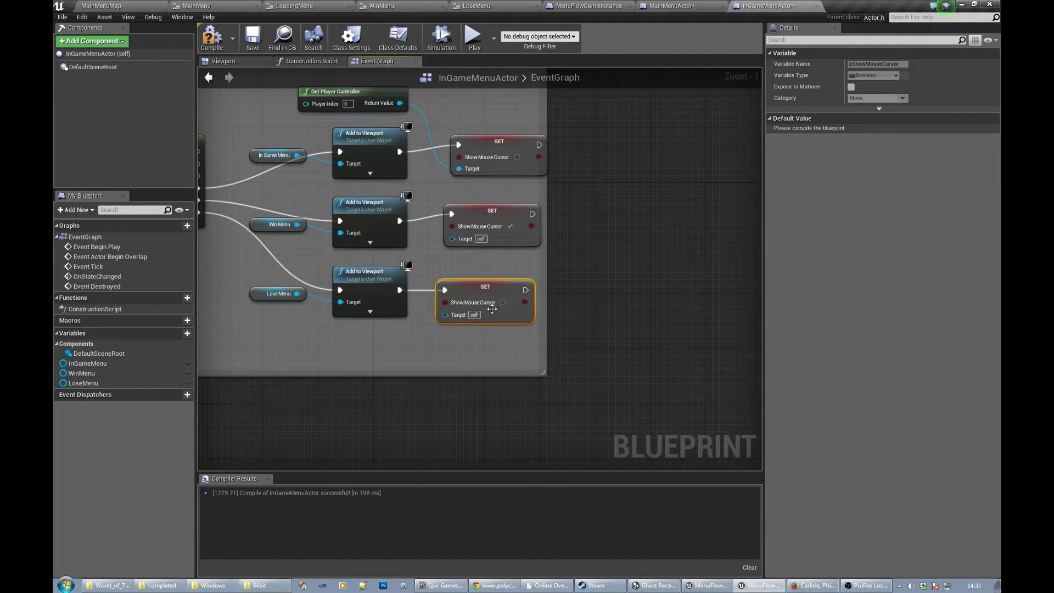
click(503, 302)
- Connect Get Player Controller to the Win and Lose SET nodes' Target pins
drag(399, 103, 453, 239)
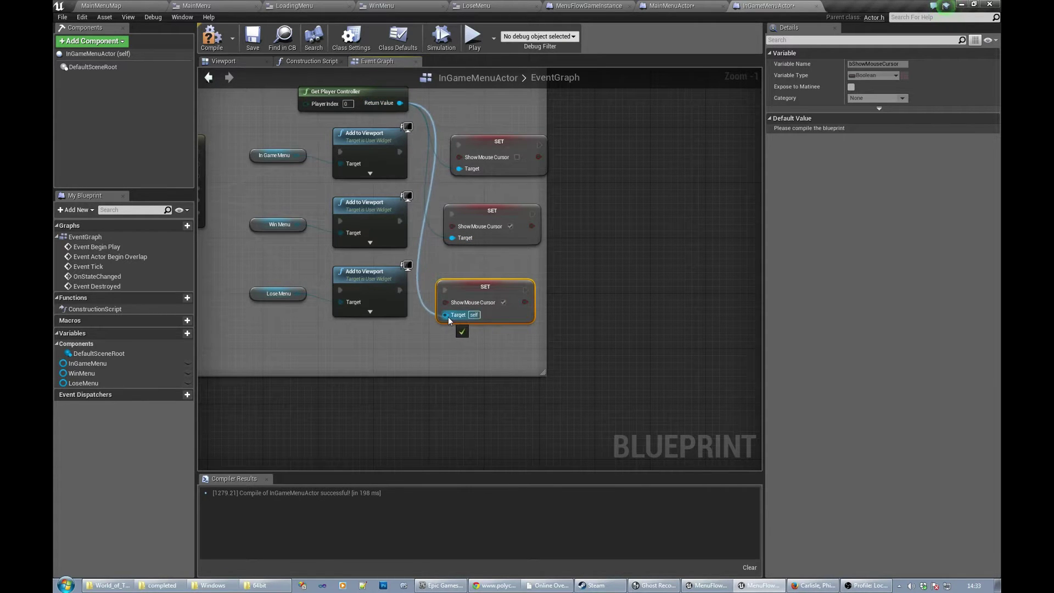
drag(400, 103, 446, 314)
right_drag(446, 337, 444, 391)
scroll(439, 377, down, 1)
scroll(439, 377, down, 1)
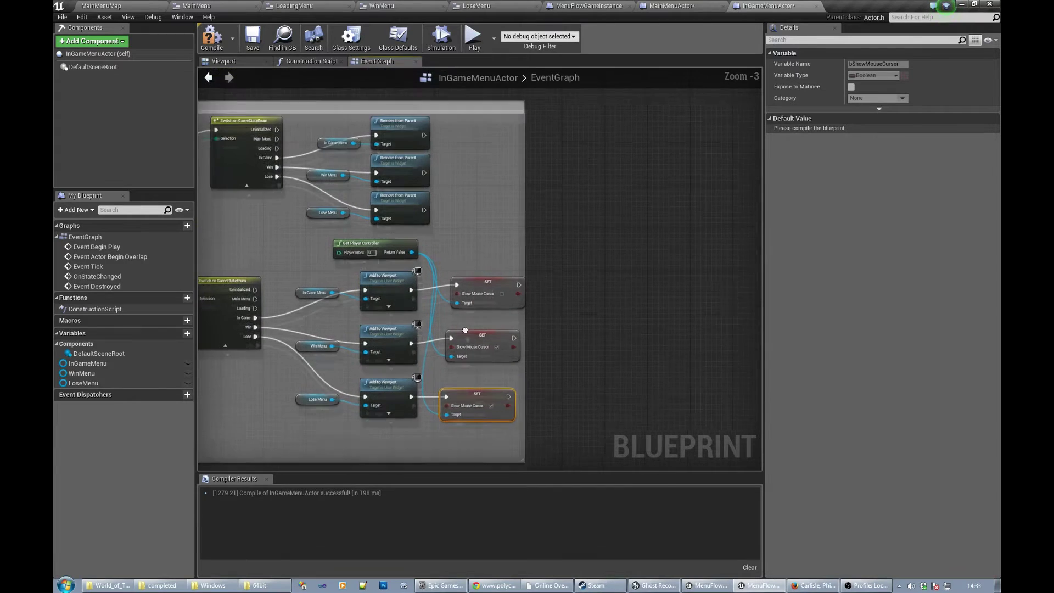
- Save InGameMenuActor with Ctrl+S and compile it with the new cursor setters
click(394, 265)
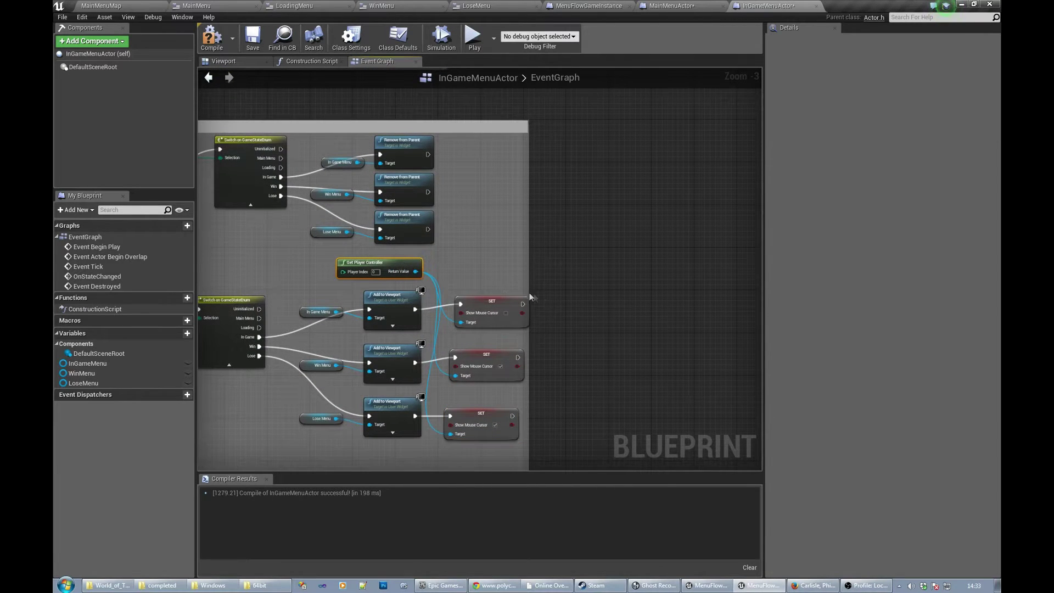
right_drag(559, 308, 511, 280)
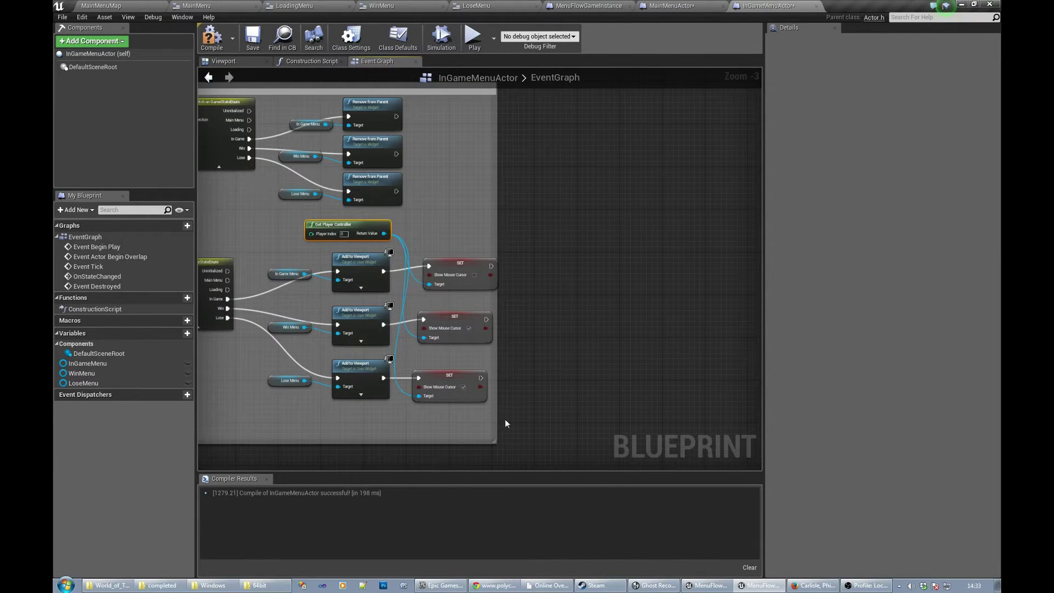
right_drag(530, 344, 533, 288)
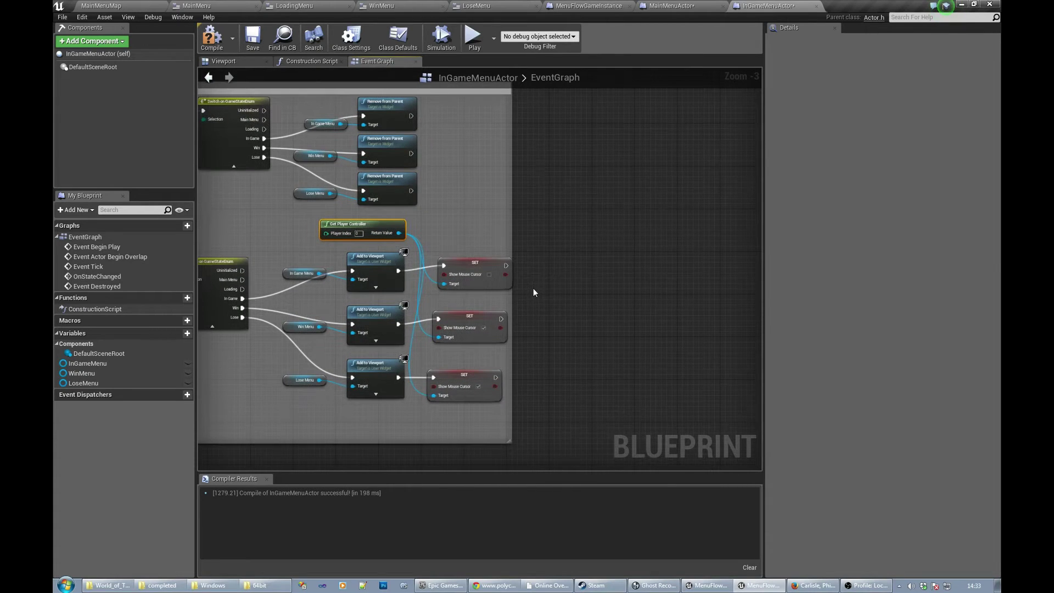
key(ctrl+s)
right_drag(556, 352, 612, 313)
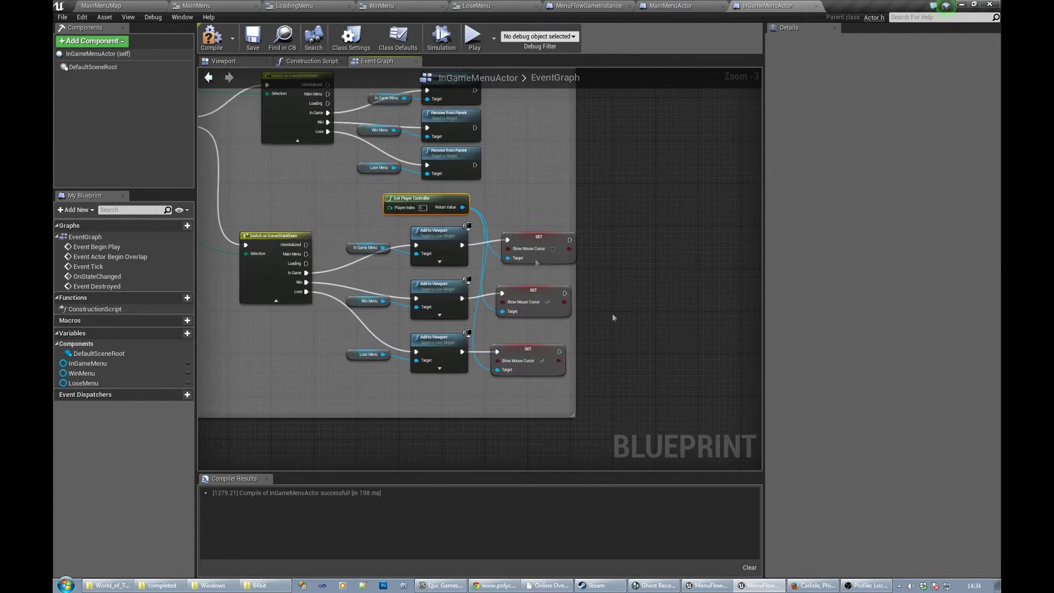
click(211, 37)
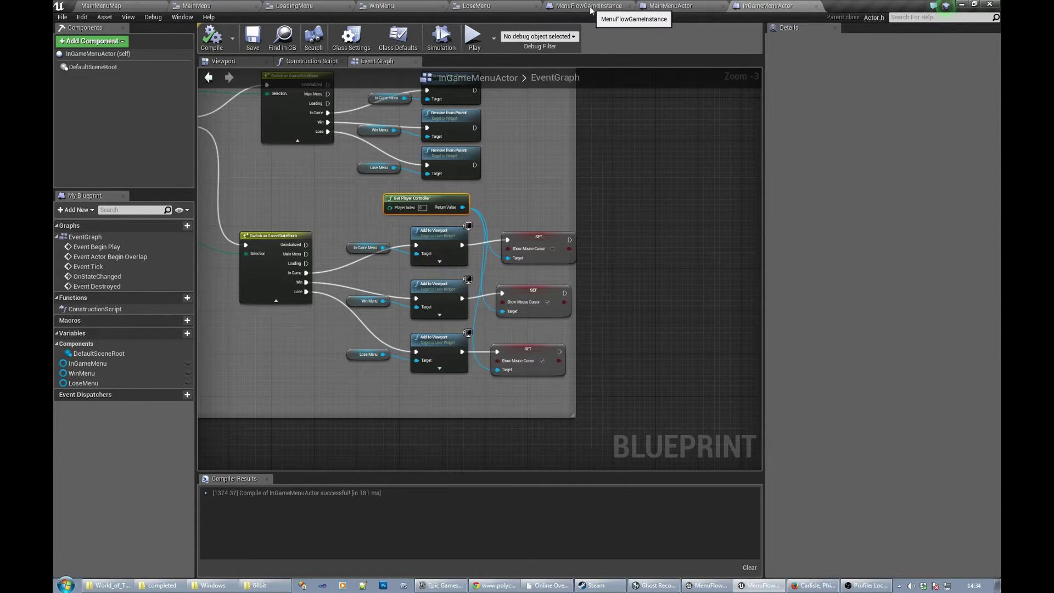
click(678, 8)
- Copy Get Player Controller and SET ShowMouseCursor from InGameMenuActor into MainMenuActor's EventGraph
right_drag(621, 146, 552, 146)
scroll(581, 267, up, 2)
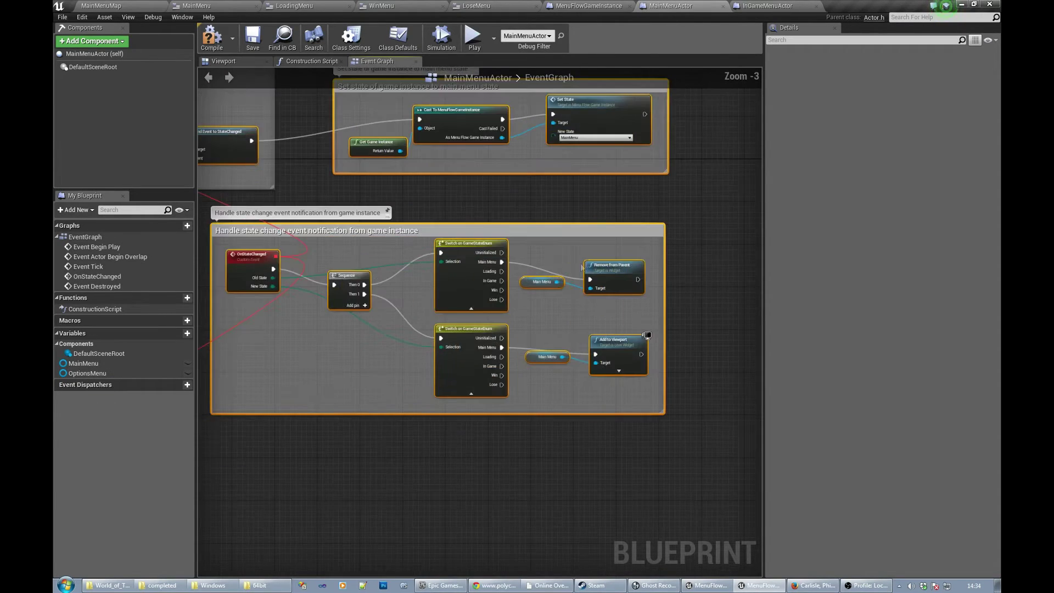
right_drag(581, 266, 494, 270)
scroll(496, 271, up, 2)
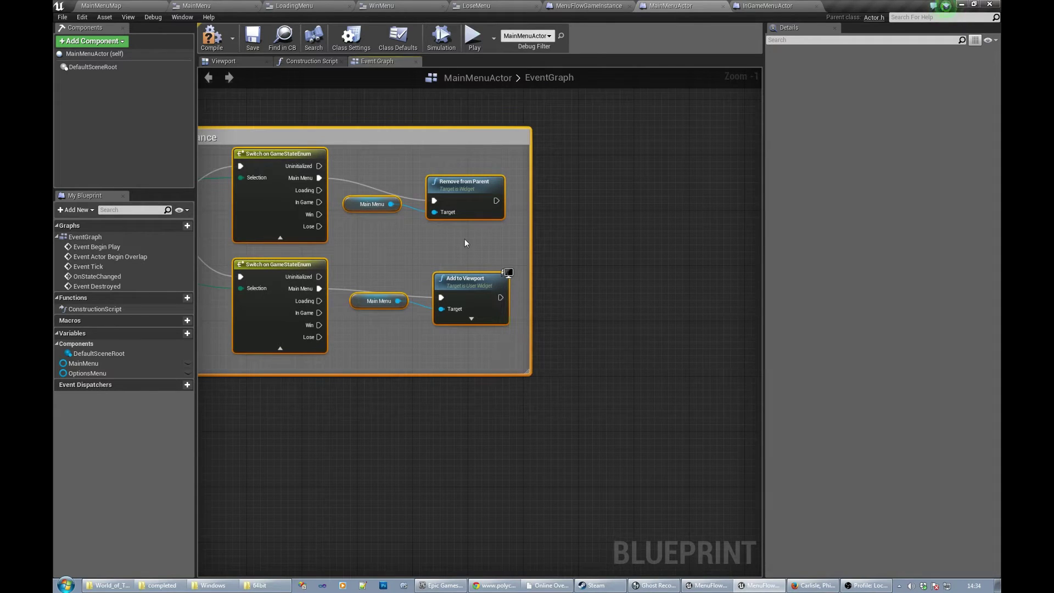
click(783, 6)
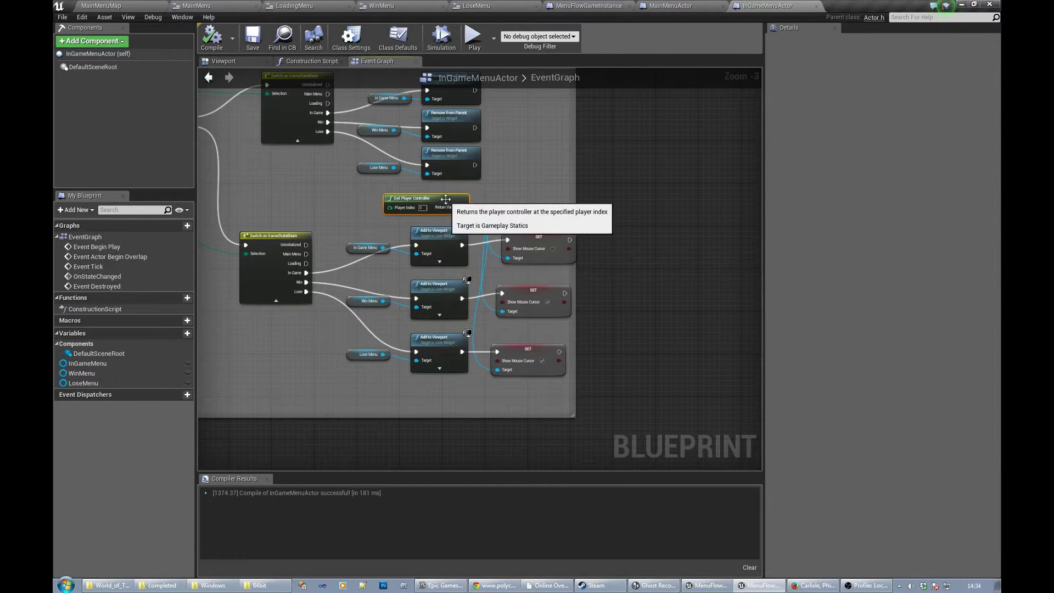
shift+click(515, 243)
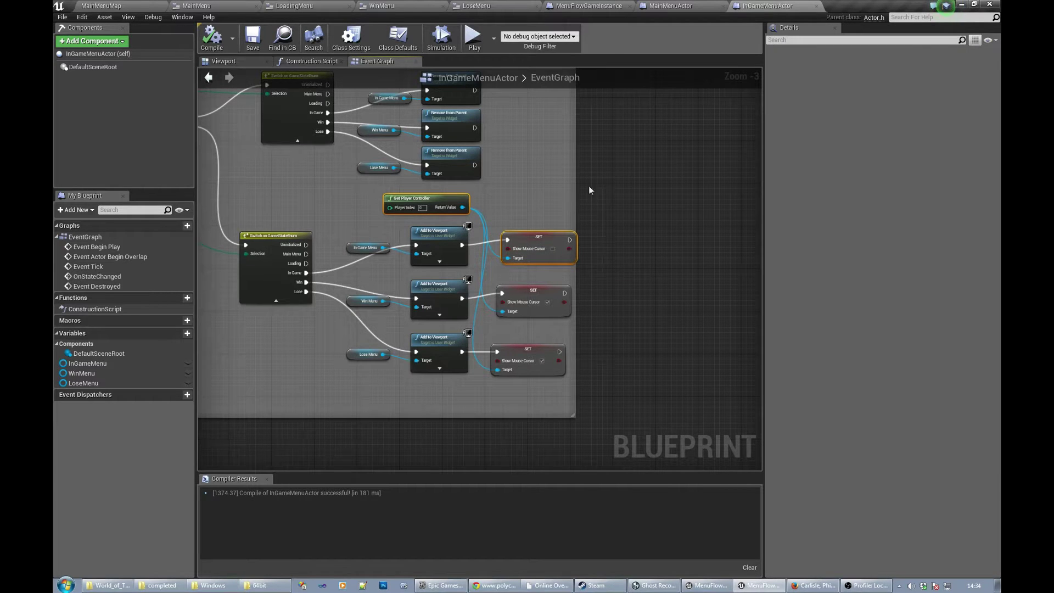
click(677, 7)
right_drag(544, 161, 479, 177)
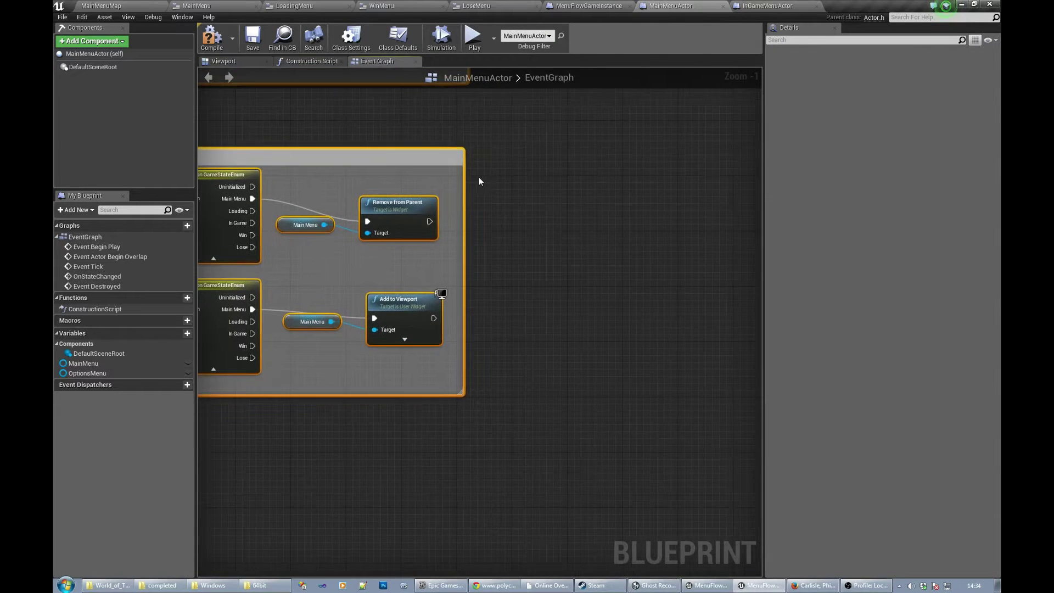
key(ctrl+v)
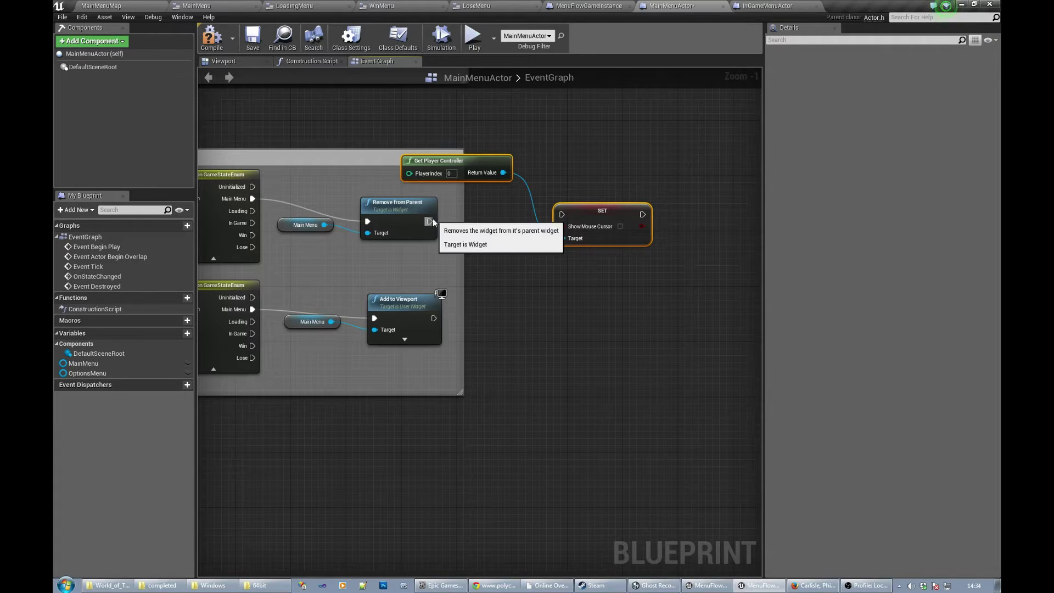
- Wire the pasted nodes after Add to Viewport, widen the comment, and save MainMenuActor
right_drag(515, 231, 512, 185)
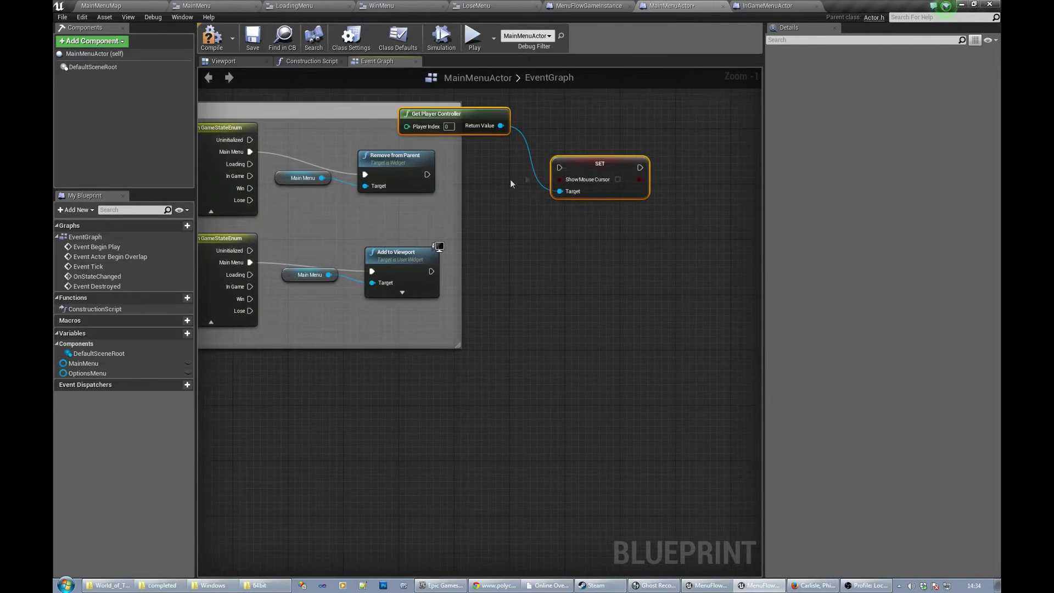
drag(590, 175, 508, 270)
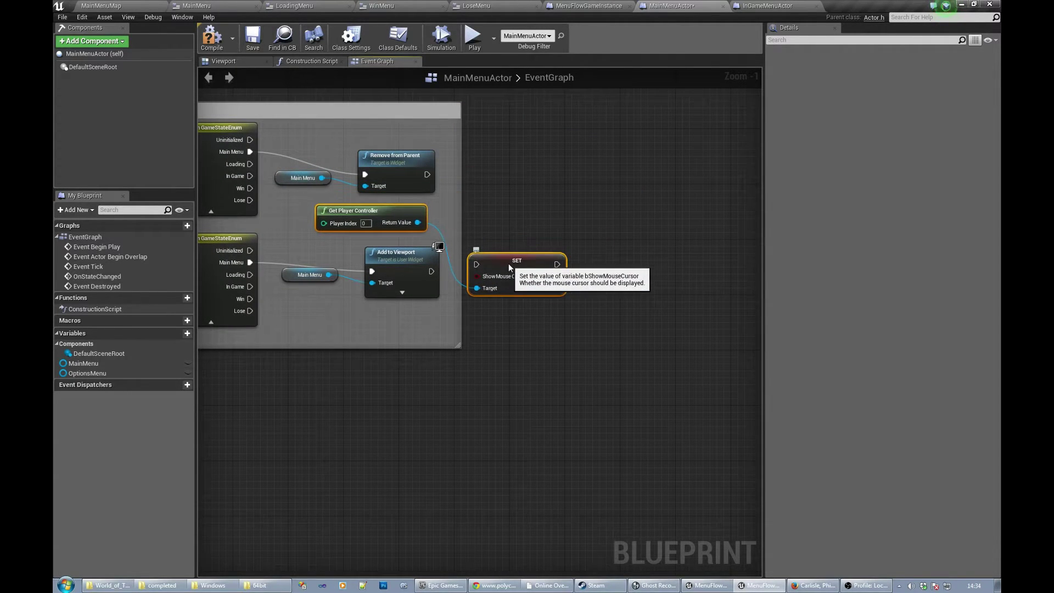
drag(459, 318, 558, 328)
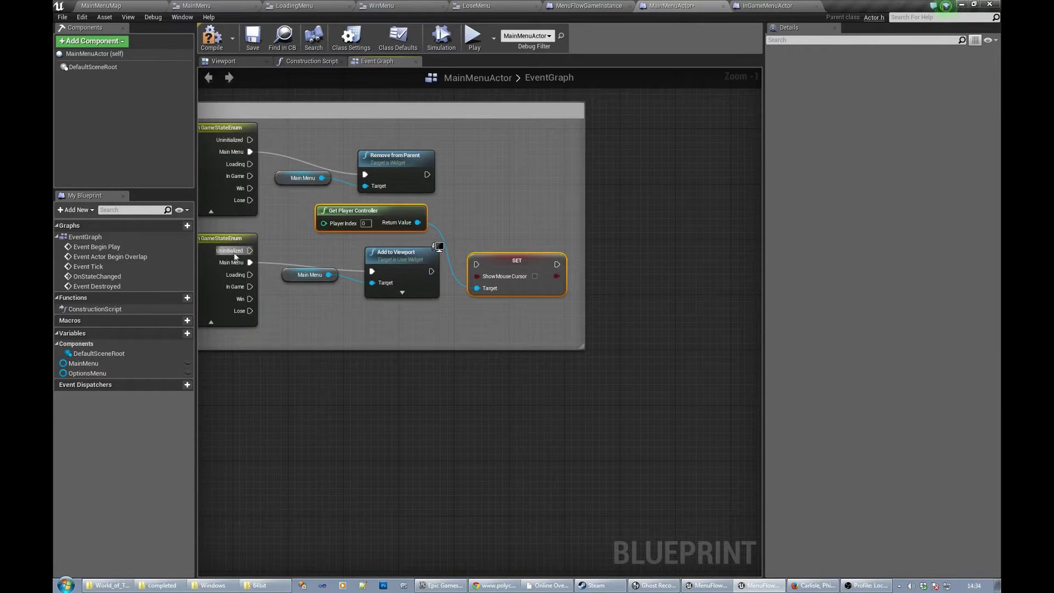
drag(431, 271, 480, 269)
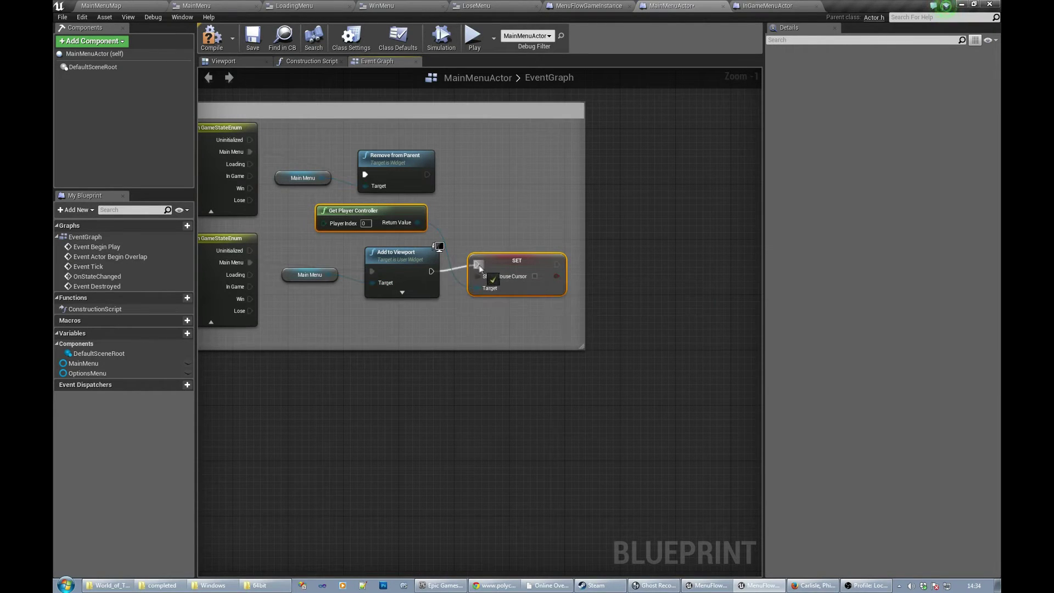
right_drag(441, 166, 468, 191)
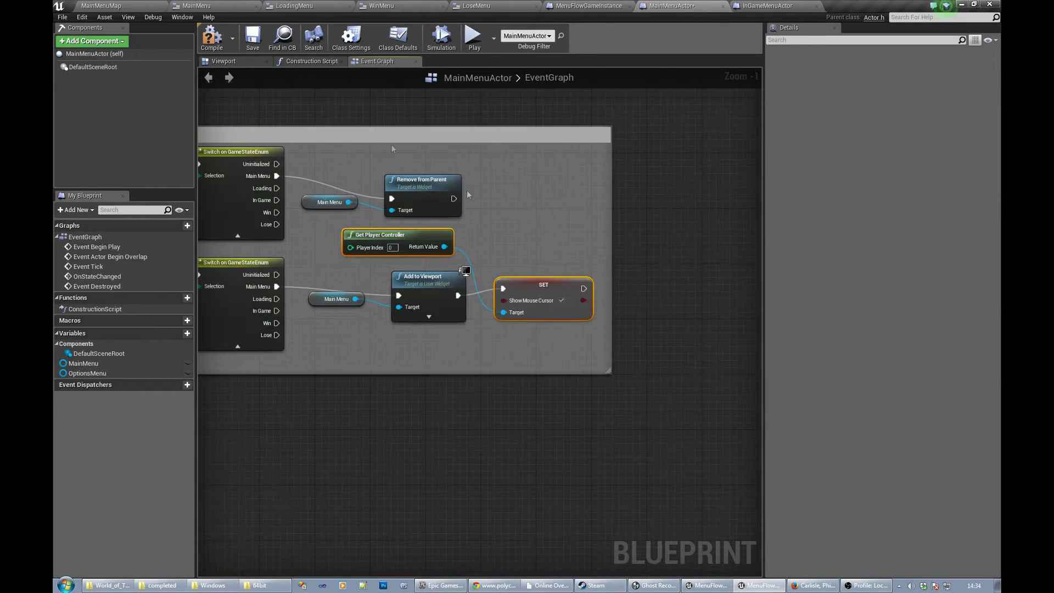
click(252, 42)
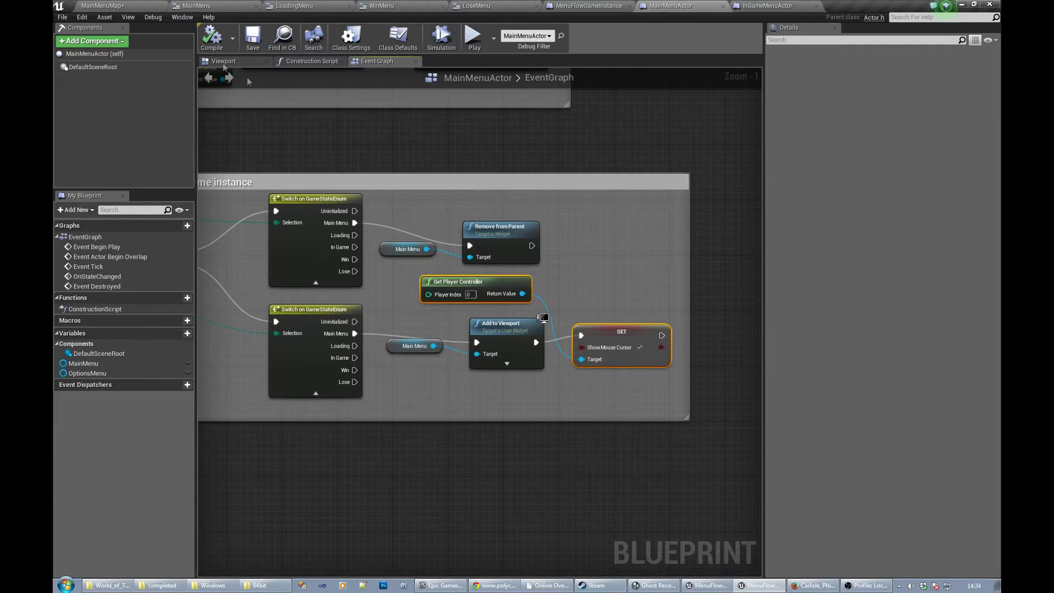
click(132, 6)
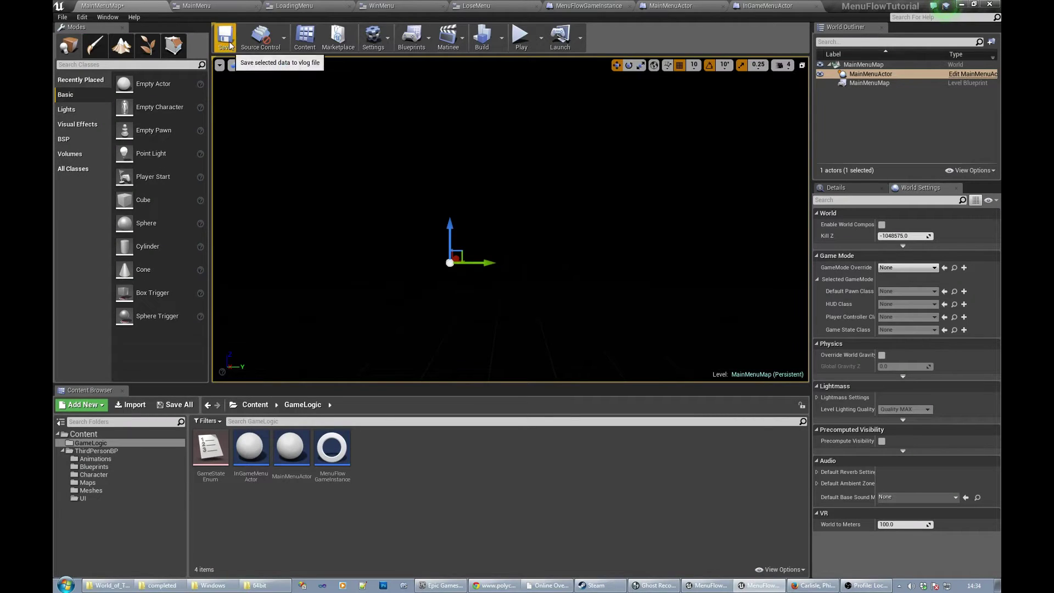
- Save MainMenuMap and start a test play through the main menu's Play Game
click(225, 38)
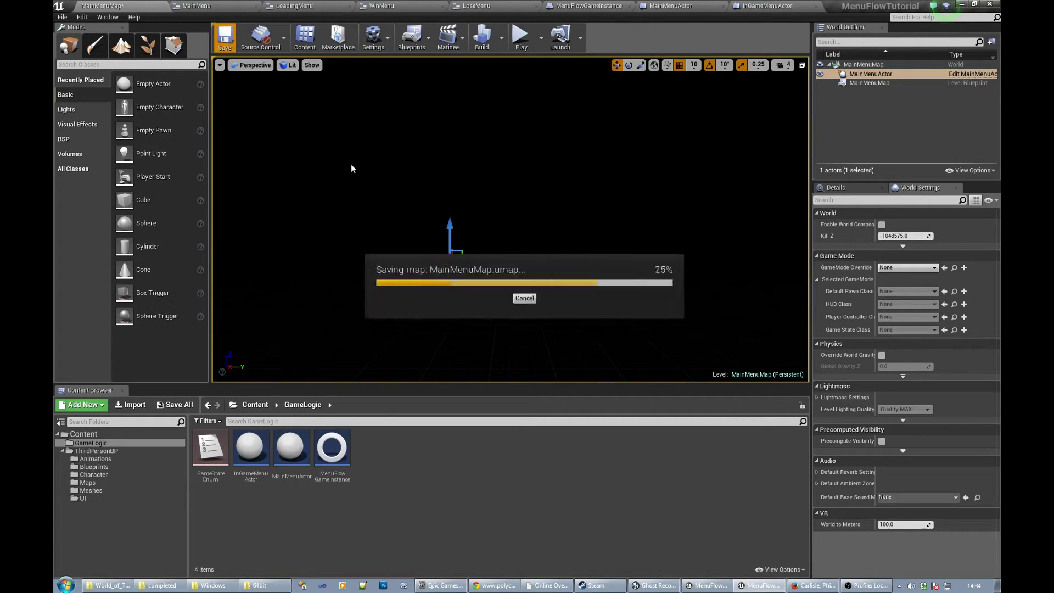
click(520, 37)
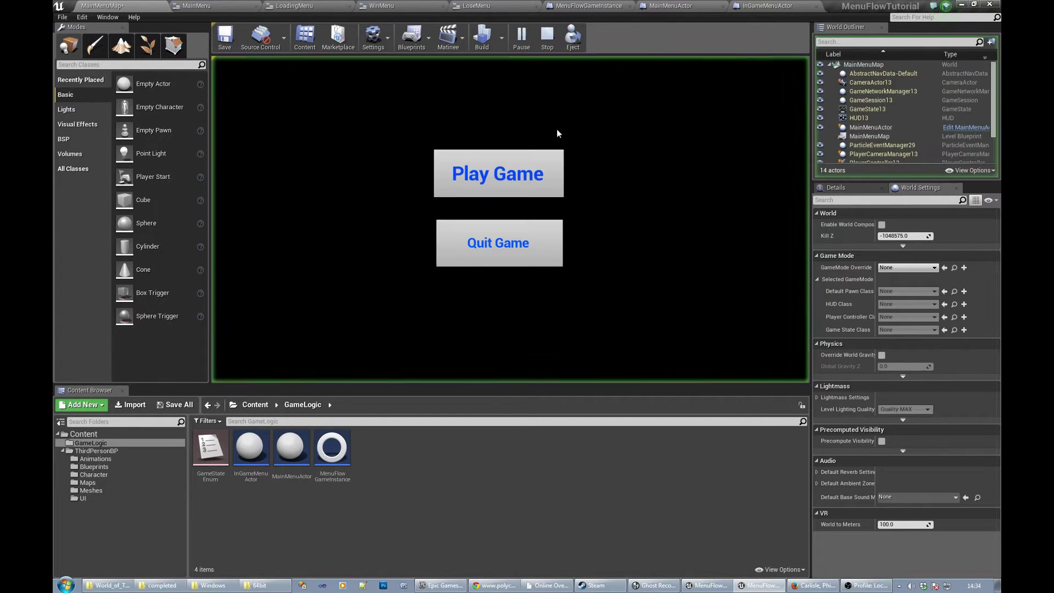
click(509, 173)
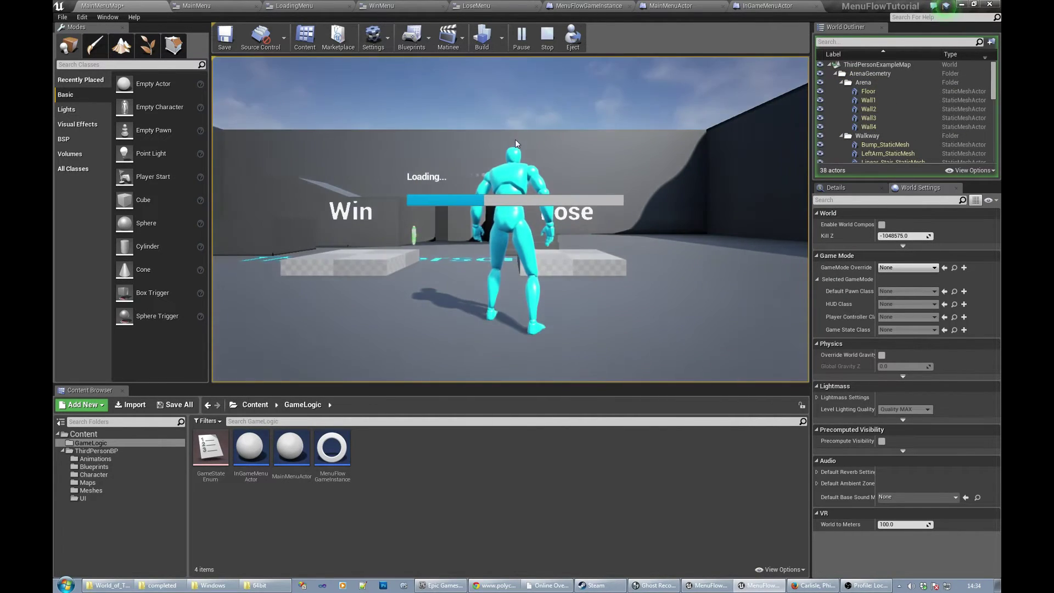
- Run the character toward the Lose area, then end the test session
click(516, 143)
key(w)
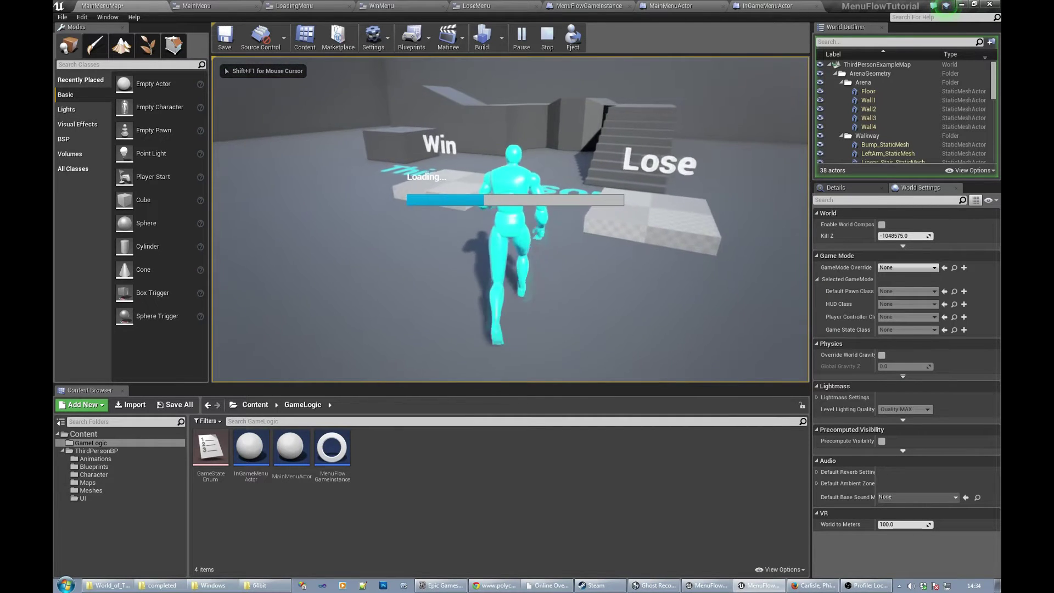
key(a)
key(d)
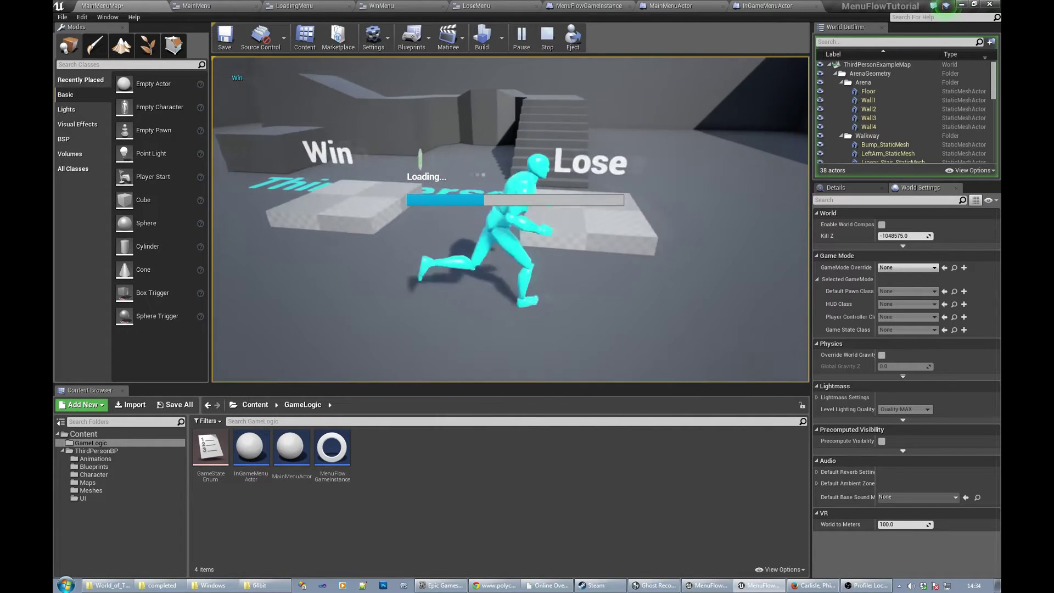
key(Escape)
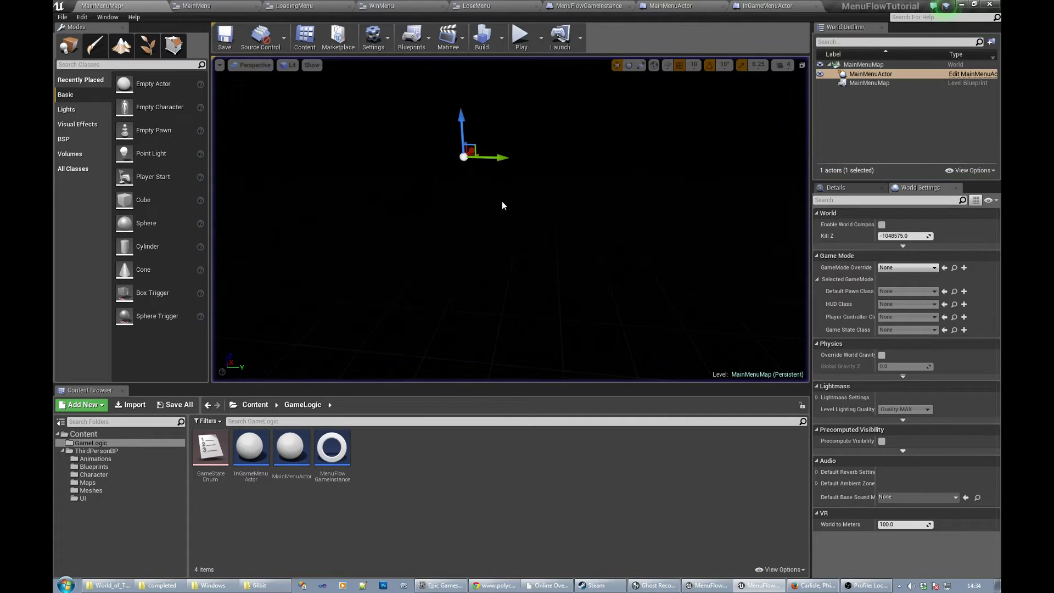
- Review MainMenuActor's set-state and state-change comment boxes, then go back to InGameMenuActor's graph
click(688, 7)
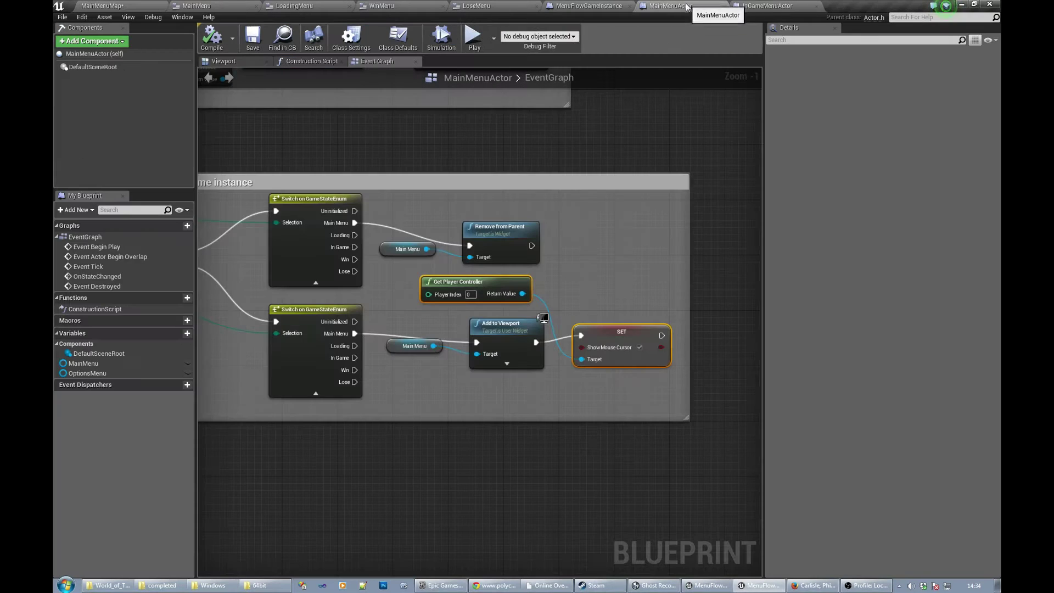
scroll(475, 125, down, 1)
scroll(605, 248, down, 1)
right_drag(418, 141, 469, 185)
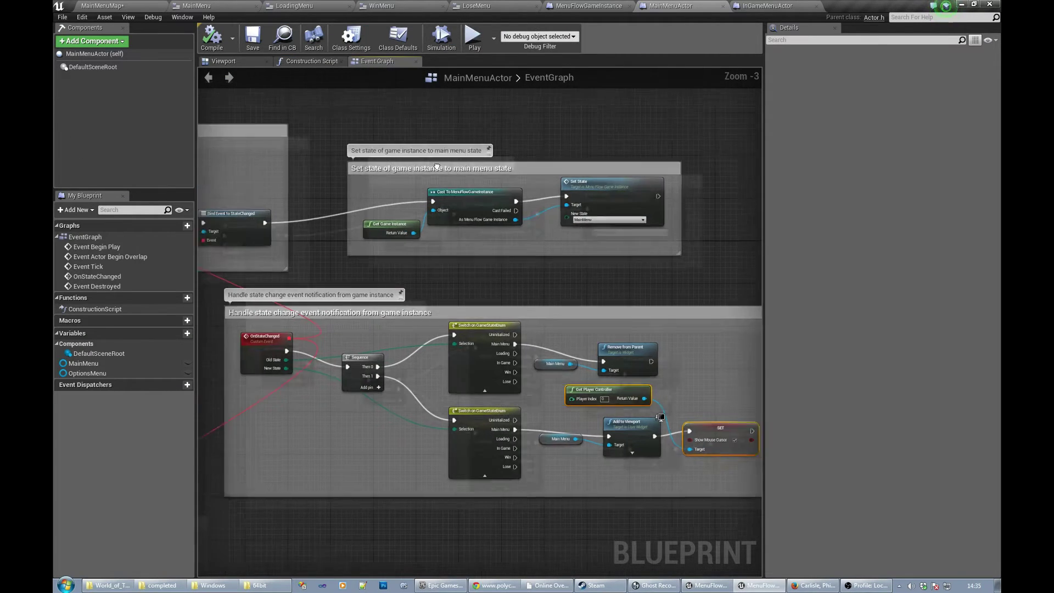
scroll(550, 260, up, 1)
scroll(553, 262, up, 1)
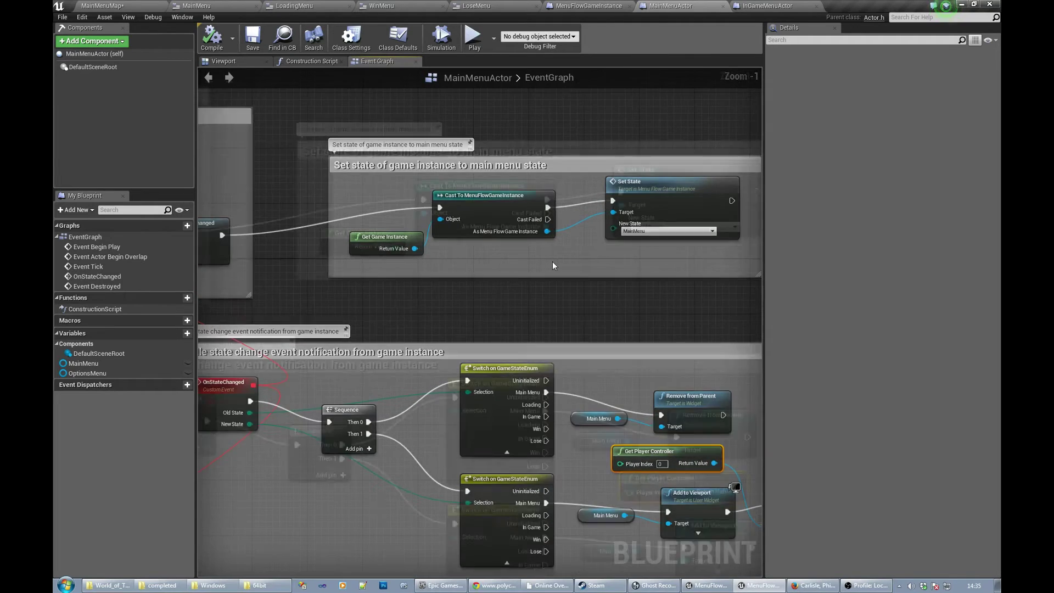
scroll(553, 260, up, 1)
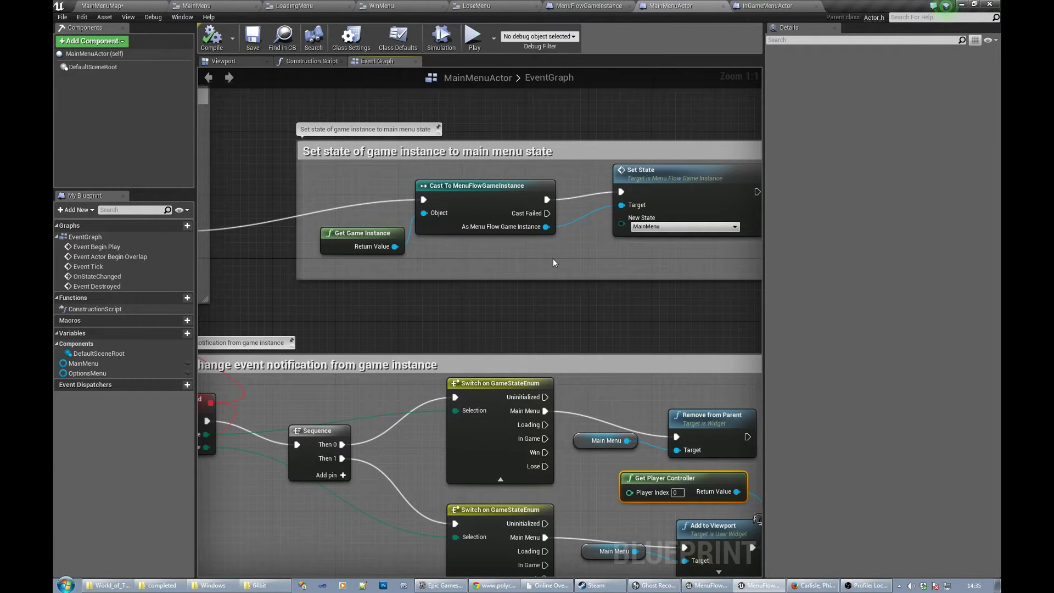
click(766, 6)
scroll(568, 186, up, 1)
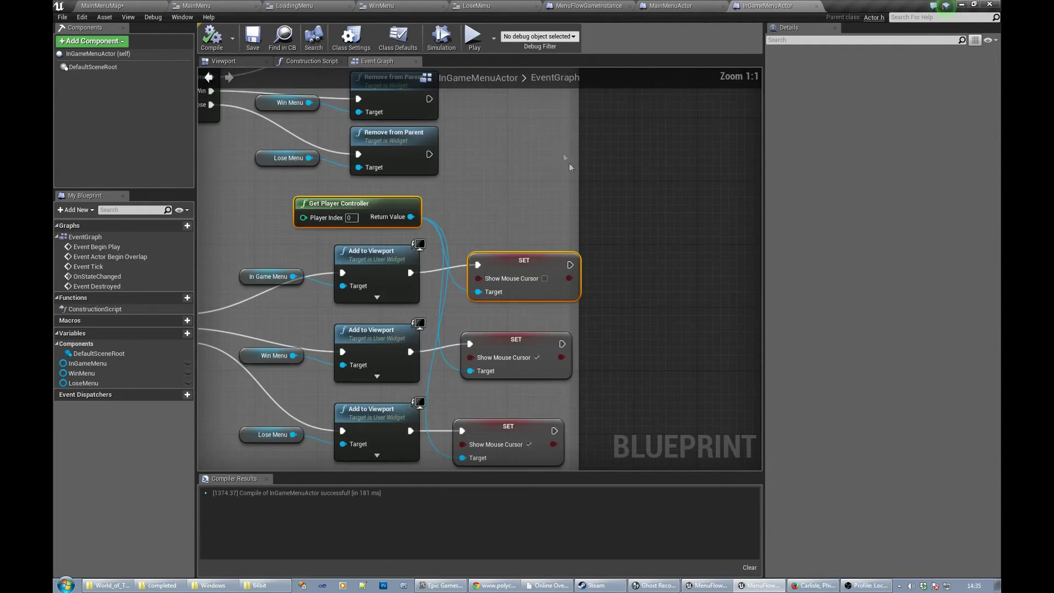
scroll(563, 153, up, 1)
- Find the Create Widget and set-state nodes, and move the set-state comment up and left
right_drag(725, 327, 849, 457)
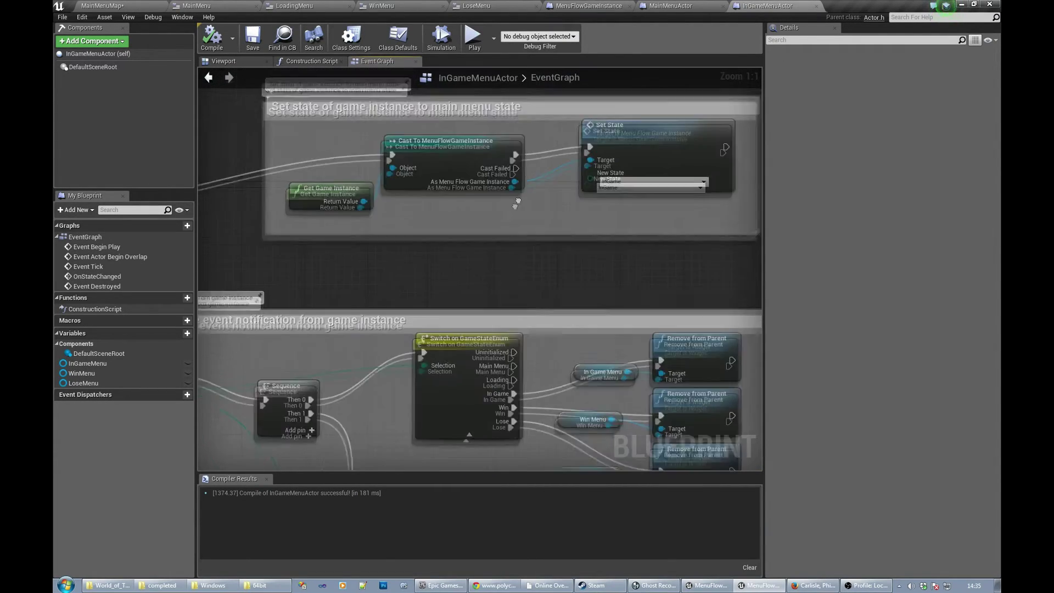
mouse_move(516, 193)
right_down()
mouse_move(510, 236)
mouse_move(548, 246)
right_up()
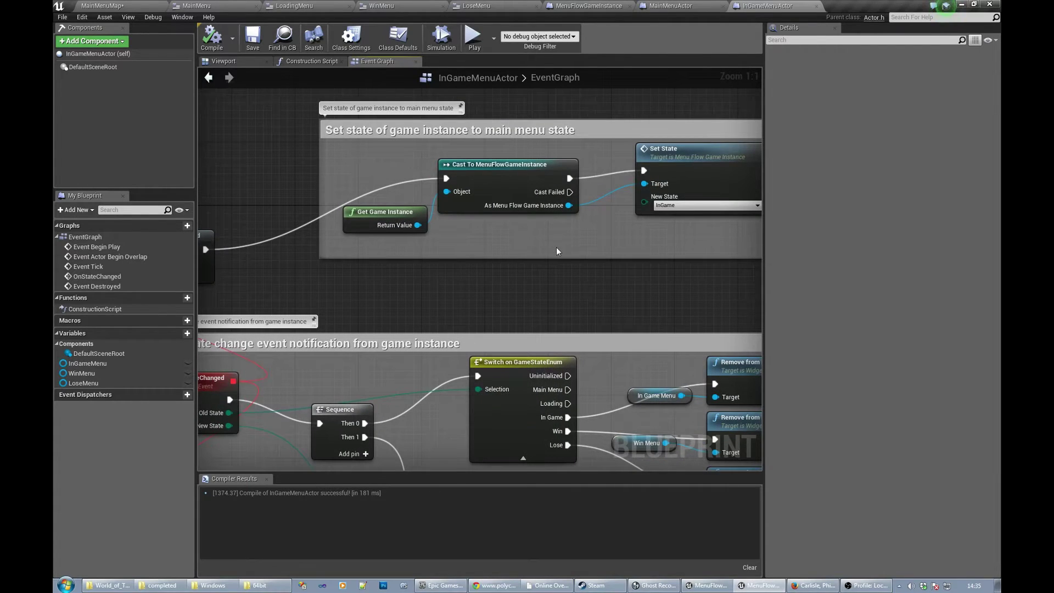
scroll(557, 248, down, 1)
scroll(563, 251, down, 1)
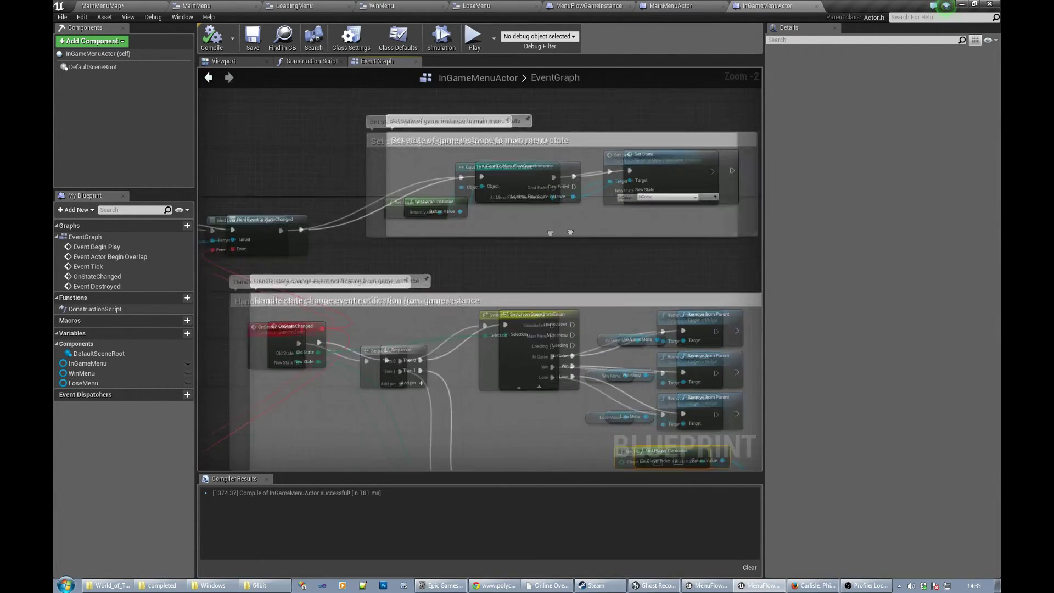
right_drag(571, 232, 756, 213)
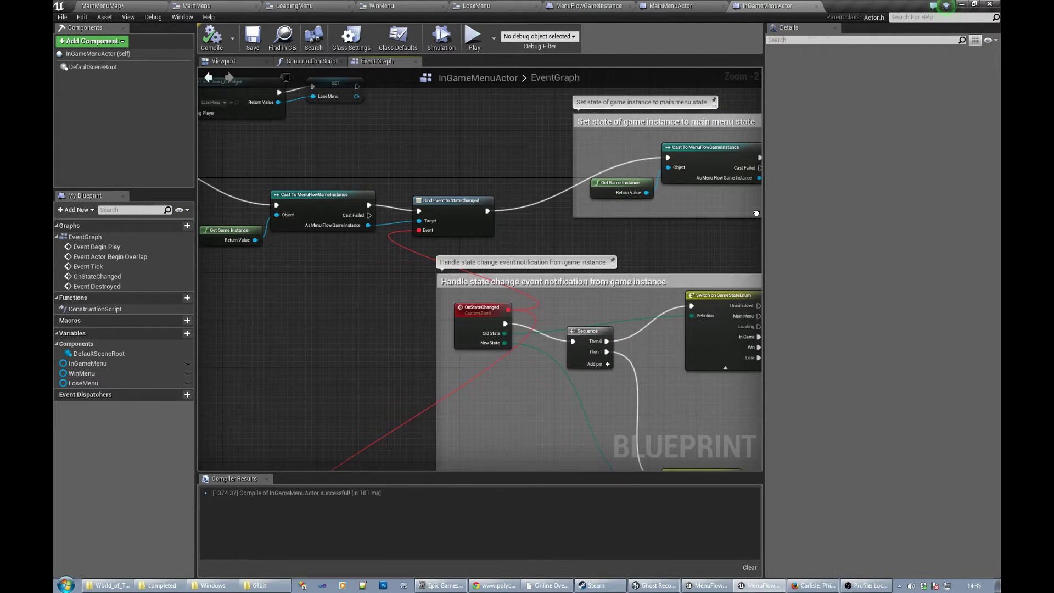
mouse_move(290, 137)
right_down()
mouse_move(381, 184)
mouse_move(566, 172)
right_up()
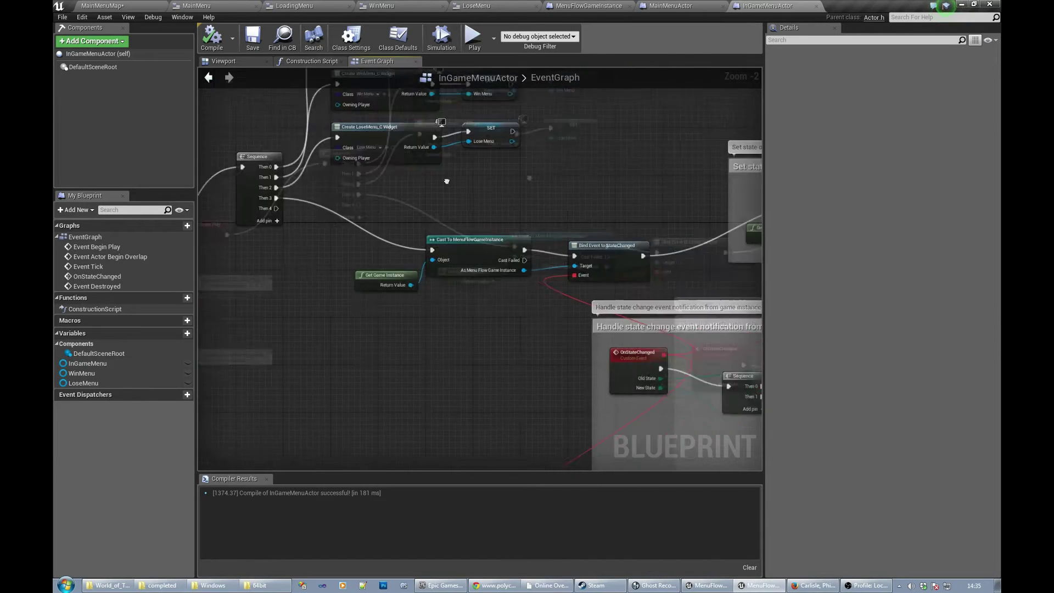
mouse_move(567, 171)
right_down()
mouse_move(580, 252)
mouse_move(344, 238)
mouse_move(595, 262)
right_up()
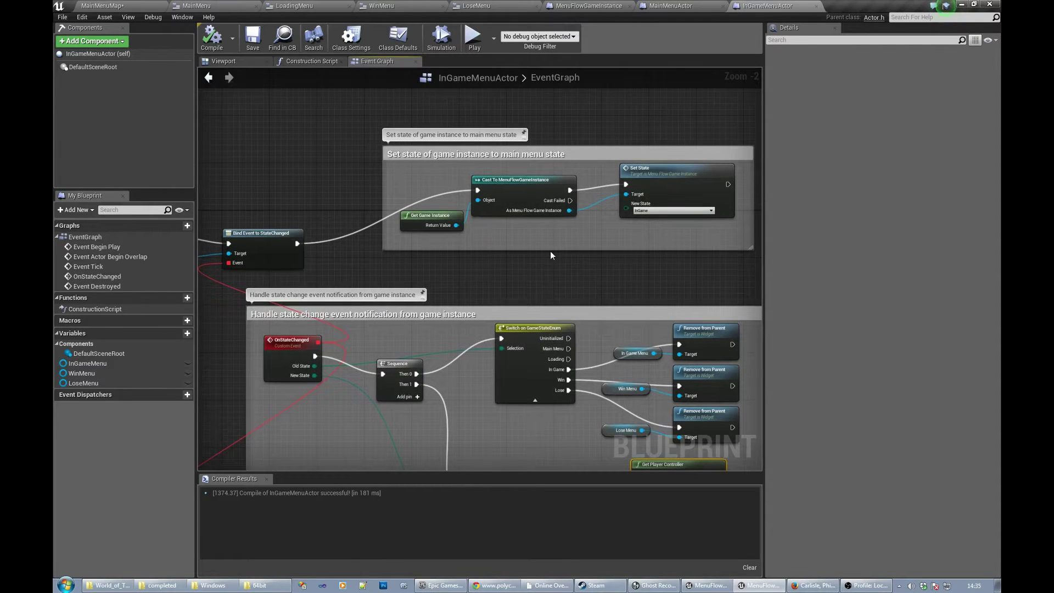
right_drag(354, 172, 370, 170)
drag(426, 161, 314, 96)
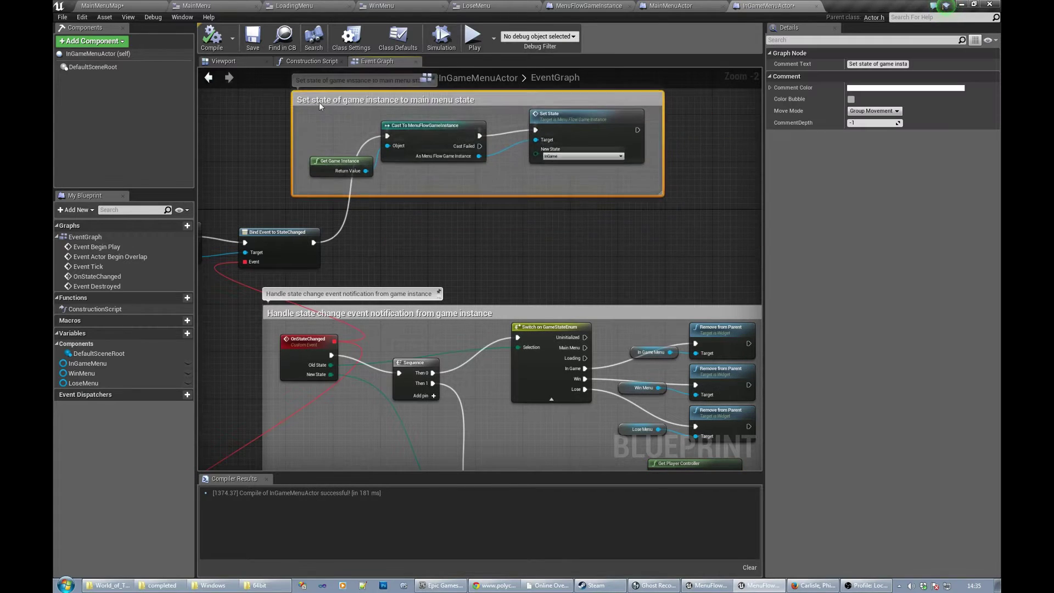
- Disconnect the set-state cast from the event binding and drive it from Sequence Then 4
click(381, 122)
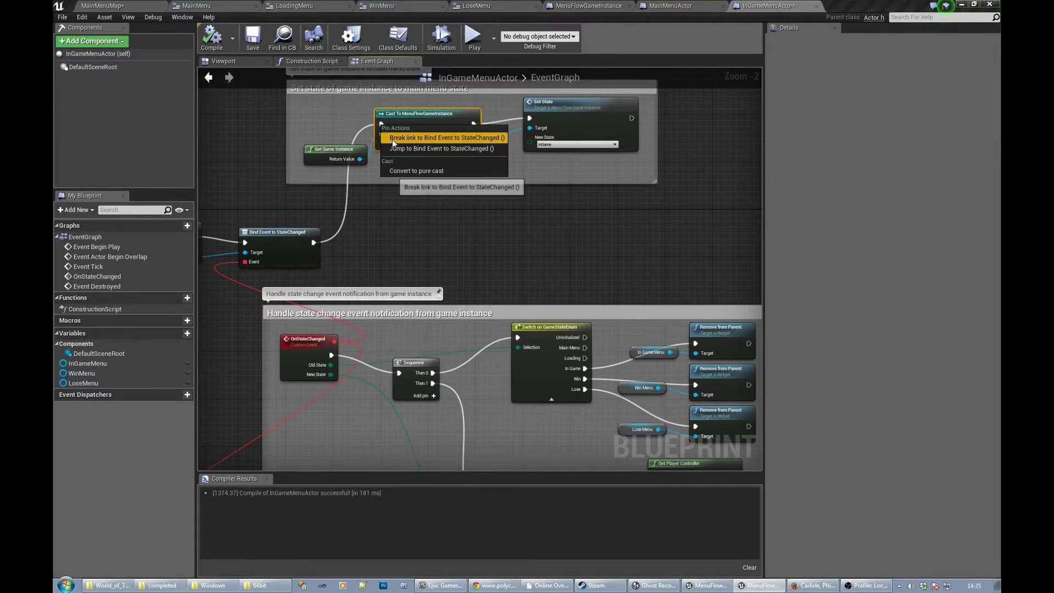
mouse_move(248, 138)
right_down()
mouse_move(425, 176)
mouse_move(365, 220)
right_up()
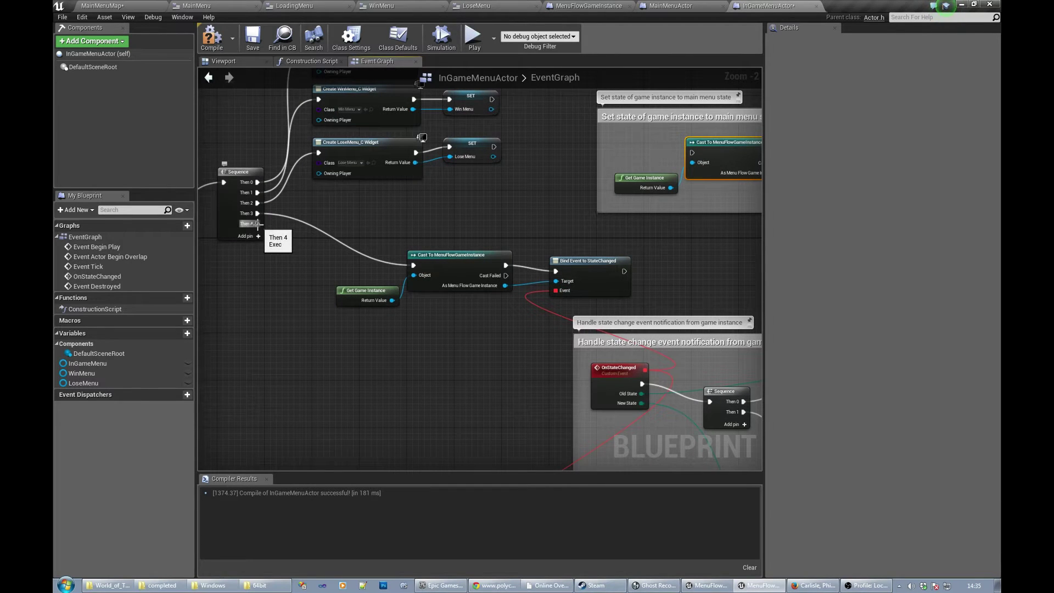
drag(258, 224, 691, 152)
right_drag(506, 220, 493, 238)
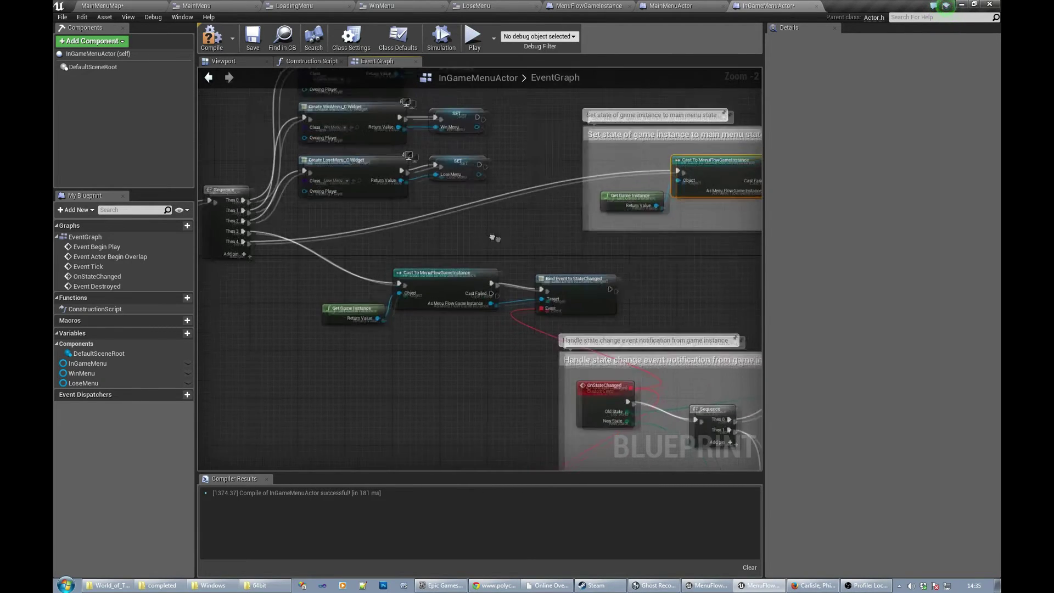
scroll(492, 238, down, 3)
scroll(387, 264, up, 2)
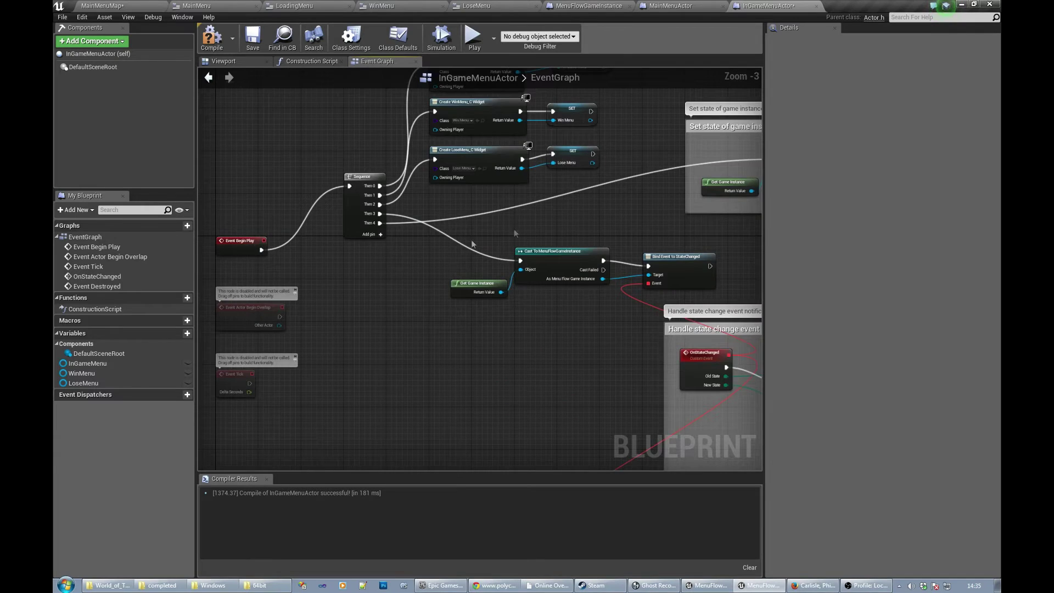
mouse_move(617, 207)
right_down()
mouse_move(486, 232)
mouse_move(527, 224)
right_up()
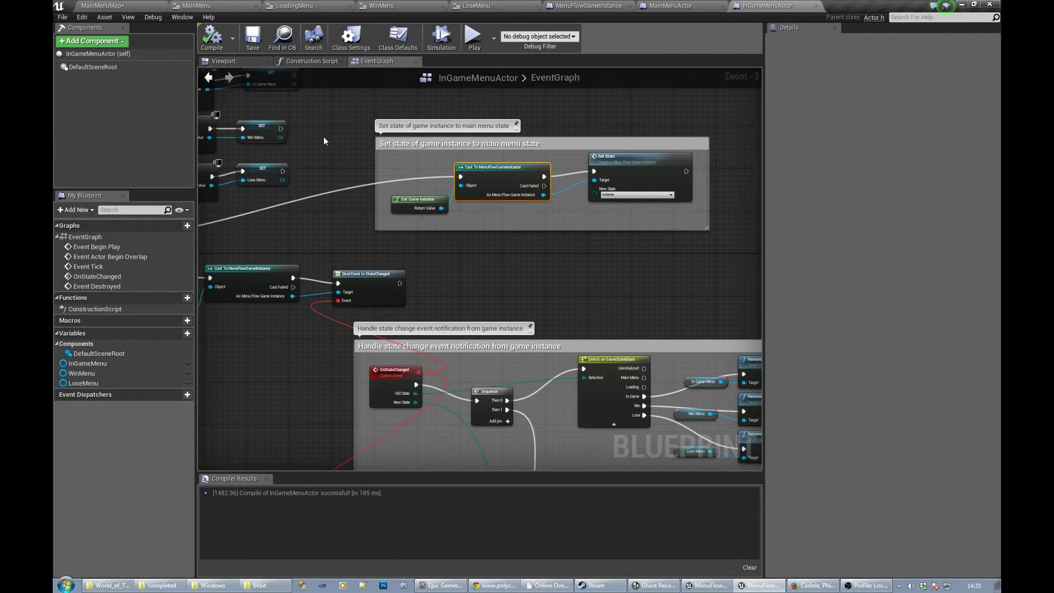
click(603, 12)
- Look over MenuFlowGameInstance's Switch on GameStateEnum loading-screen nodes, then return to MainMenuMap
right_drag(643, 167, 631, 244)
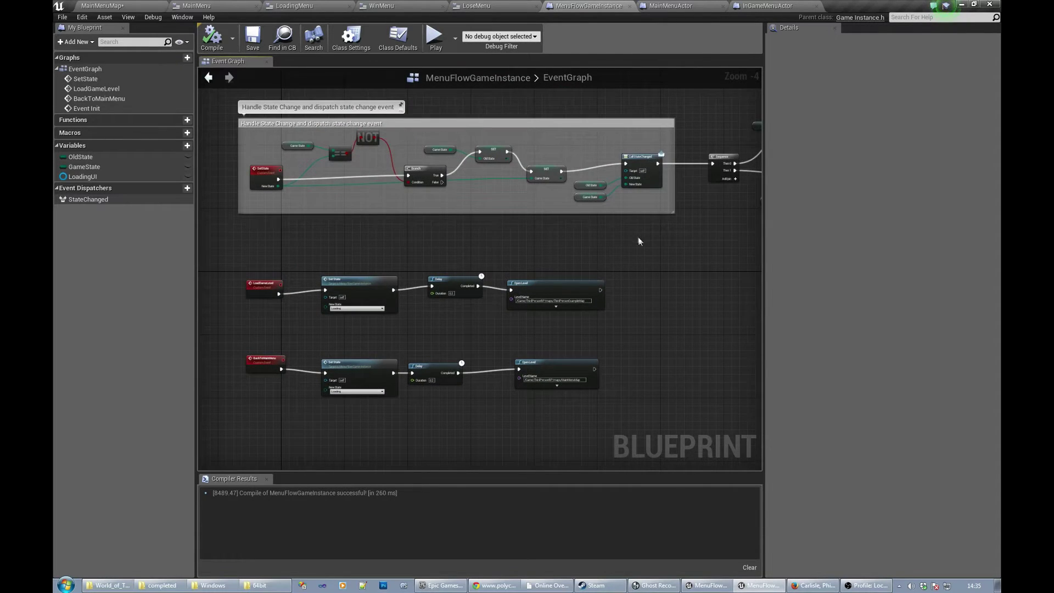
scroll(631, 244, up, 2)
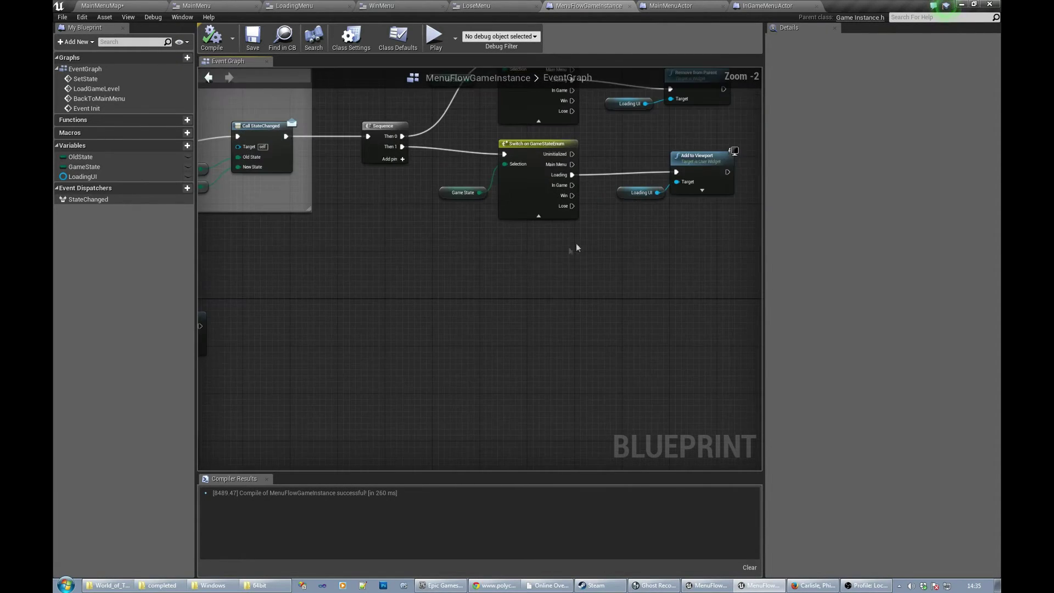
right_drag(556, 236, 518, 268)
scroll(525, 197, up, 1)
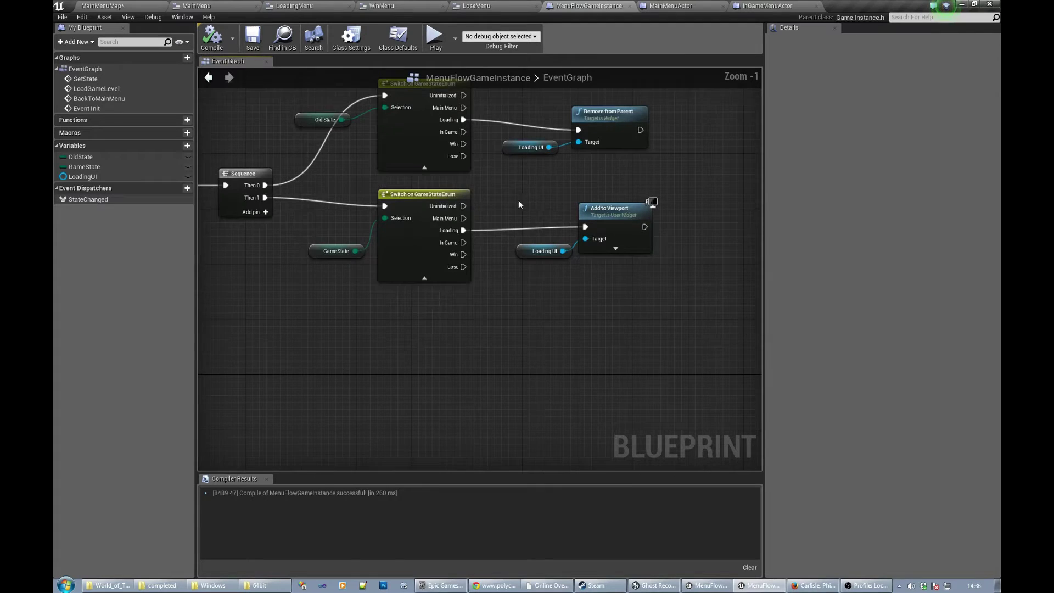
right_drag(517, 200, 572, 245)
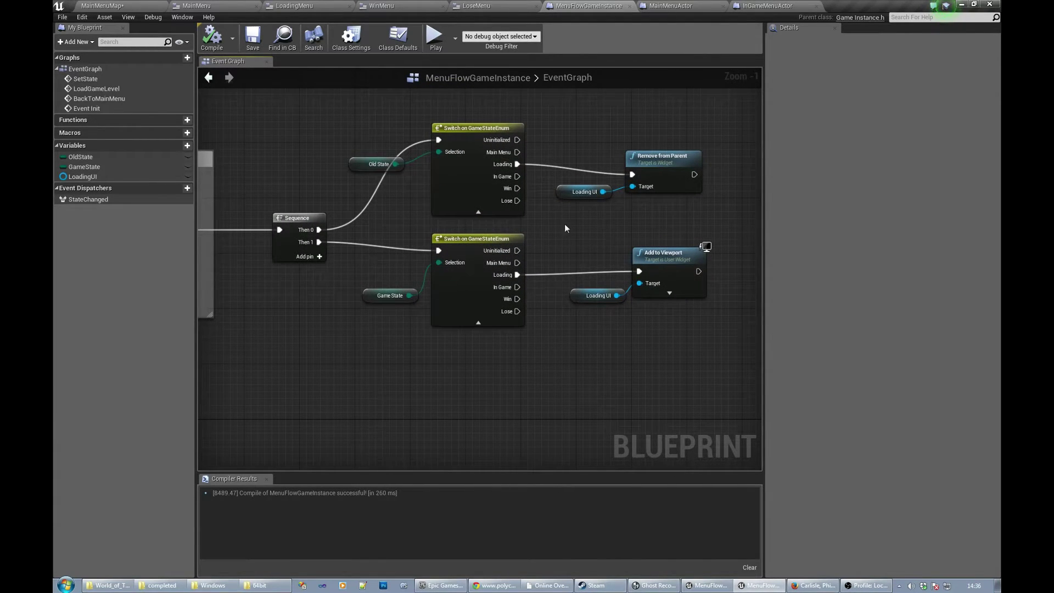
right_drag(564, 223, 554, 251)
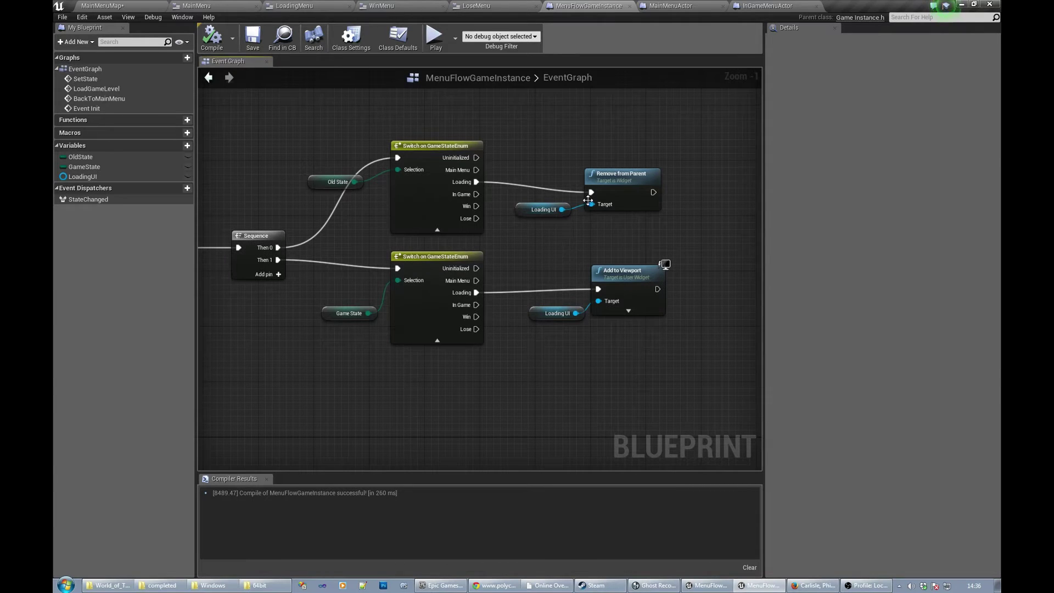
right_drag(517, 241, 554, 239)
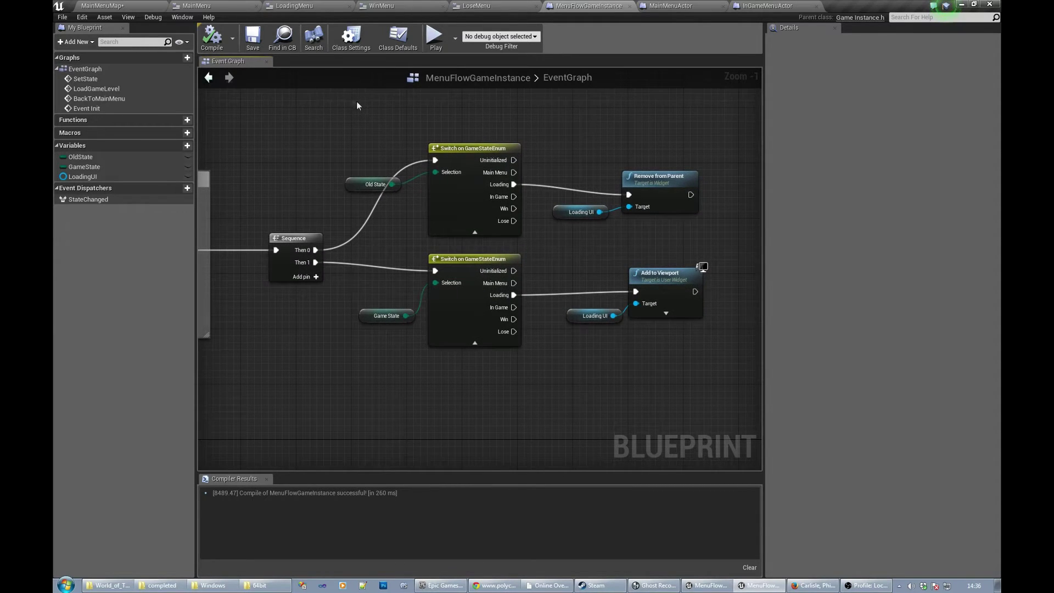
click(116, 6)
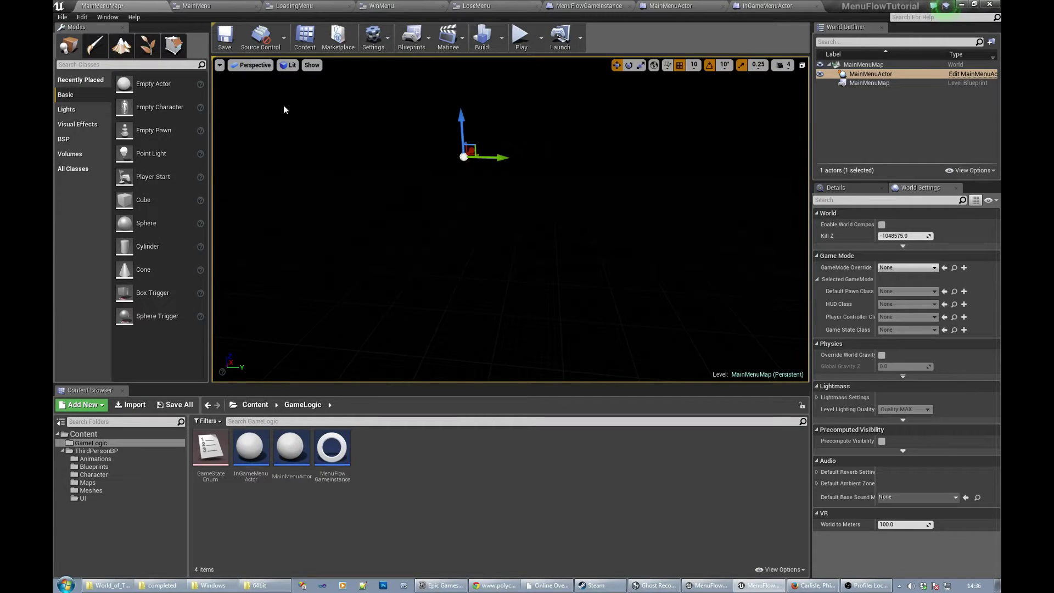
- Save MainMenuMap with Ctrl+S and play-test into the arena, running toward the Win/Lose signs
key(ctrl+s)
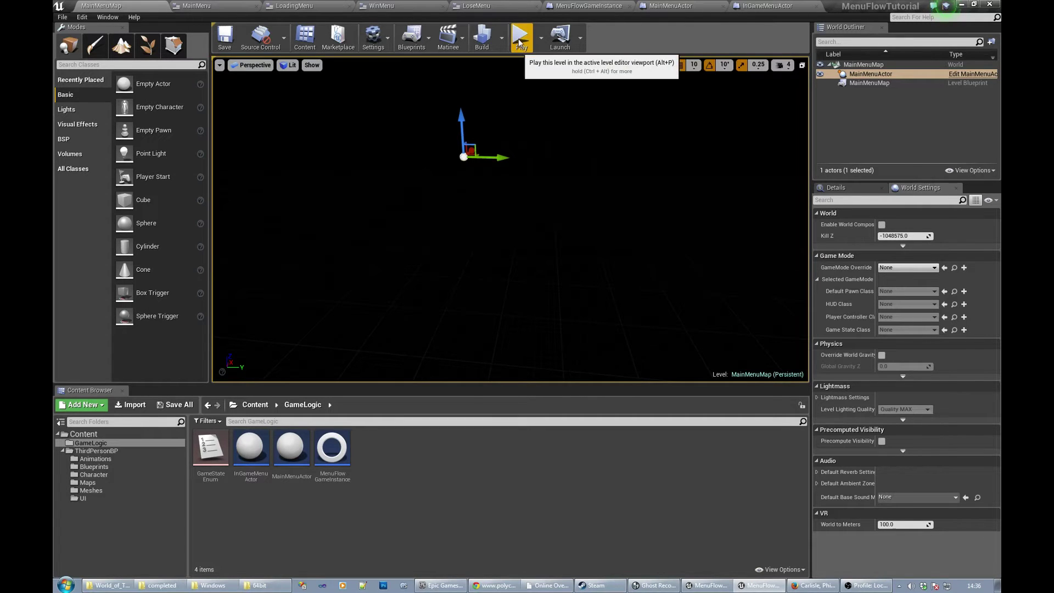
click(517, 39)
click(495, 163)
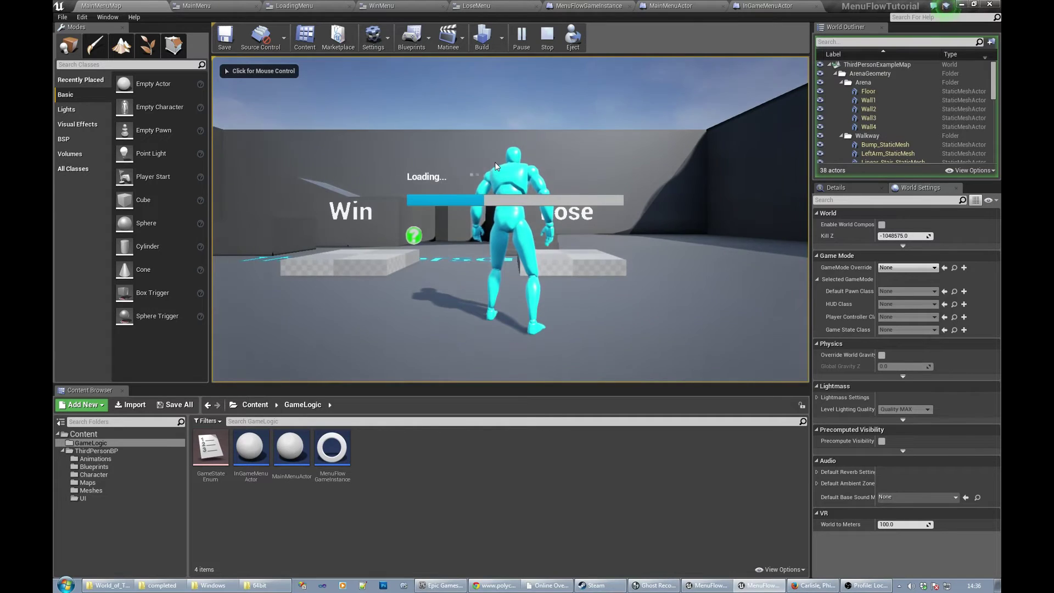
click(481, 125)
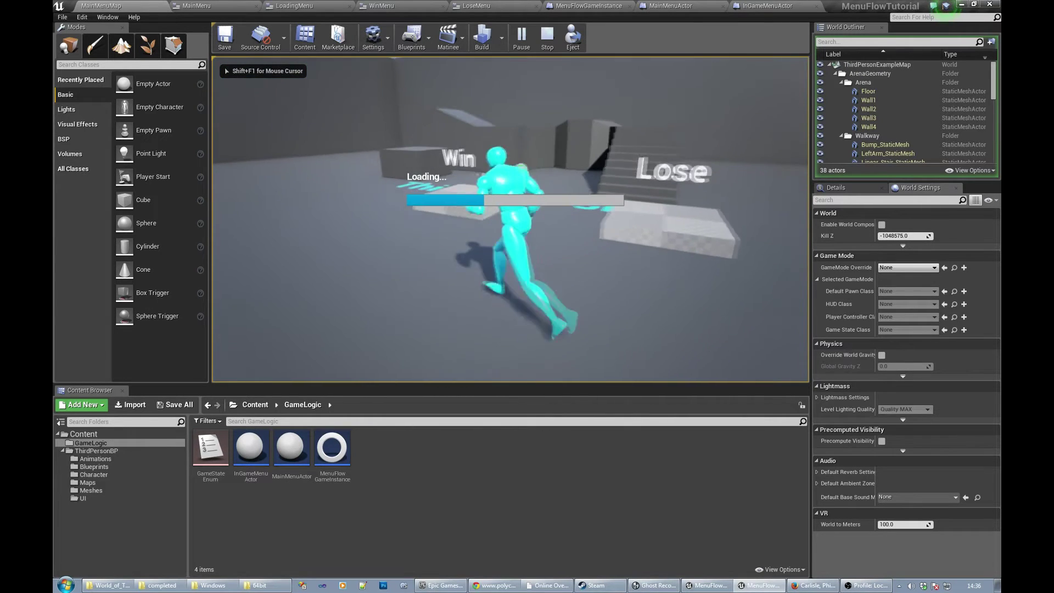
key(w)
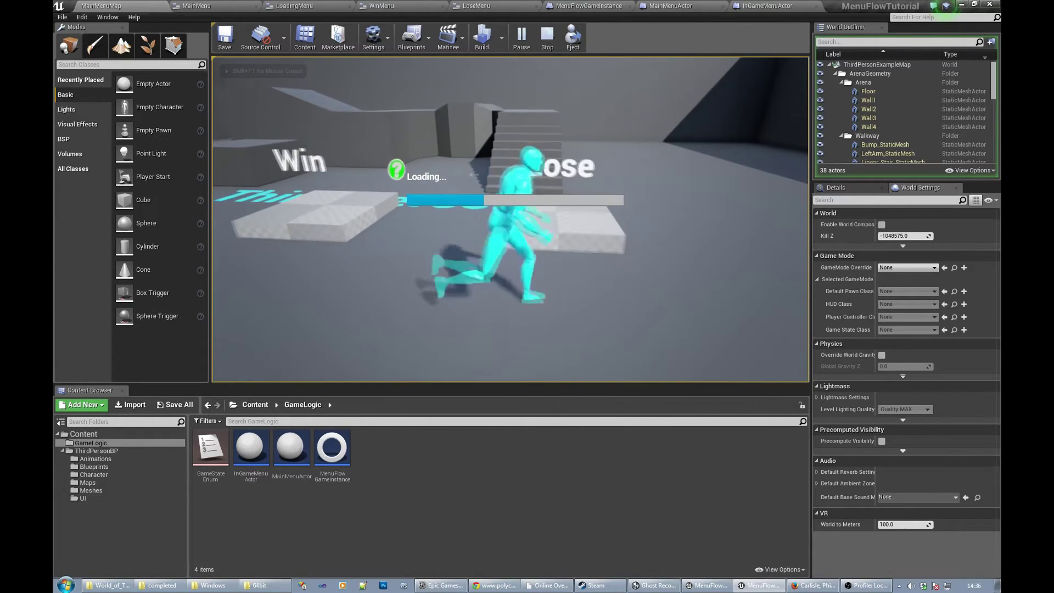
key(Escape)
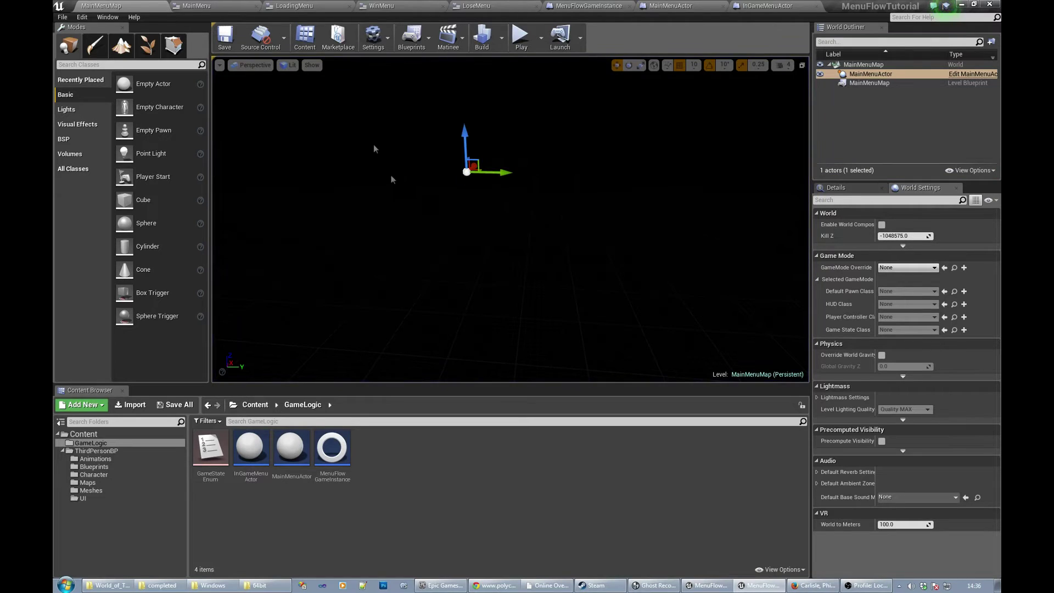
- Open ThirdPersonExampleMap and place an InGameMenuActor from GameLogic in front of the character
click(88, 485)
double_click(263, 456)
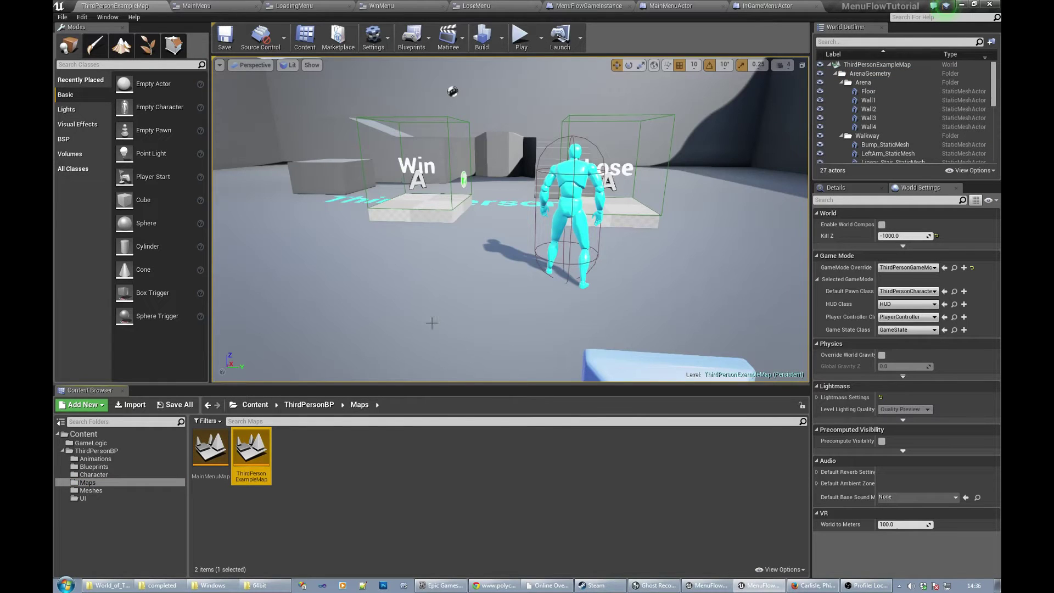
click(90, 443)
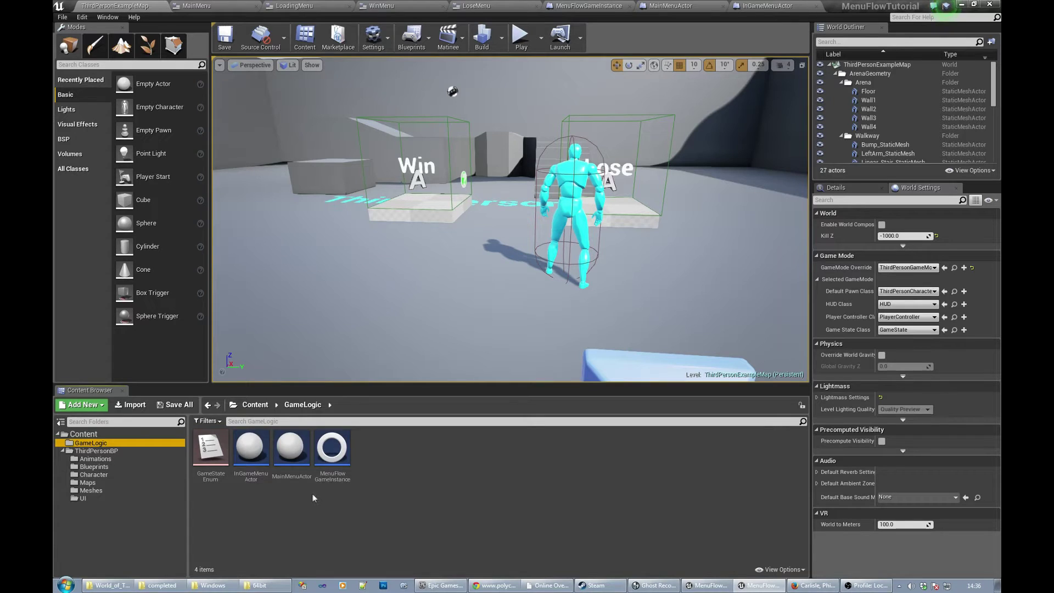
drag(250, 451, 414, 316)
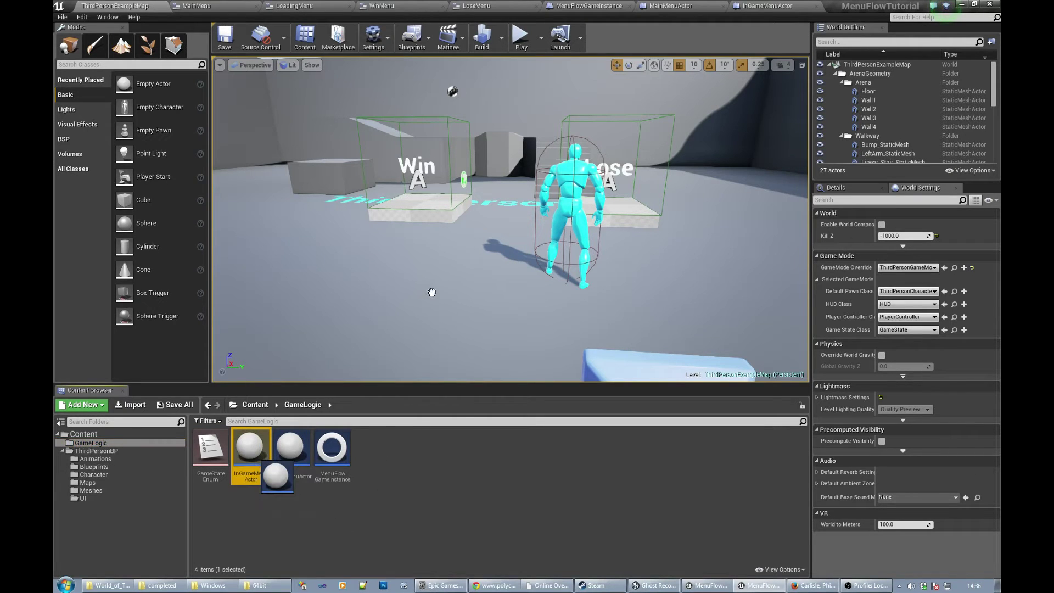
drag(450, 286, 455, 287)
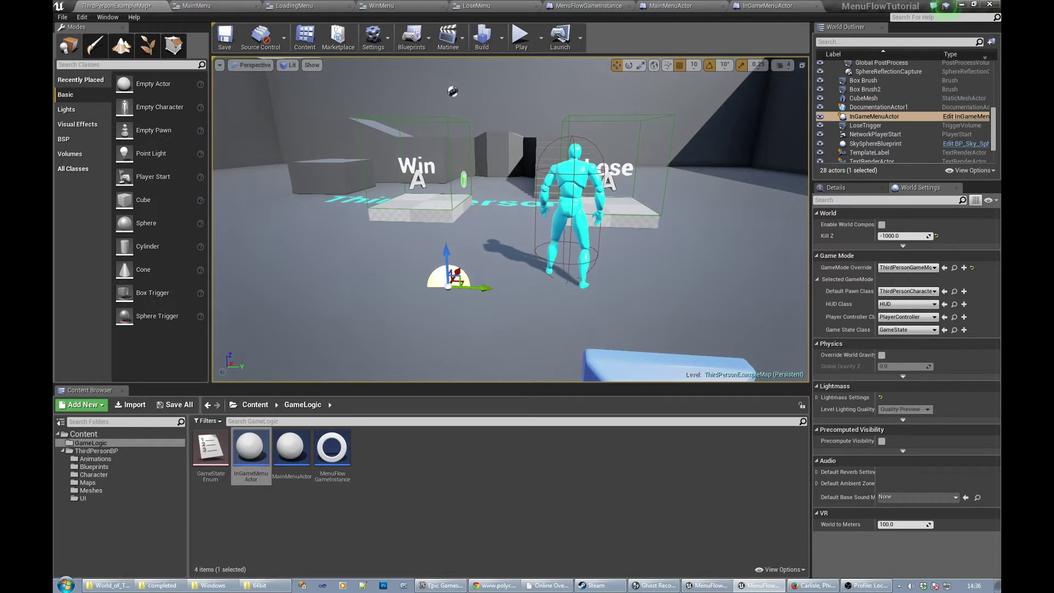
- Save ThirdPersonExampleMap and reopen MainMenuMap from the Maps folder
click(224, 37)
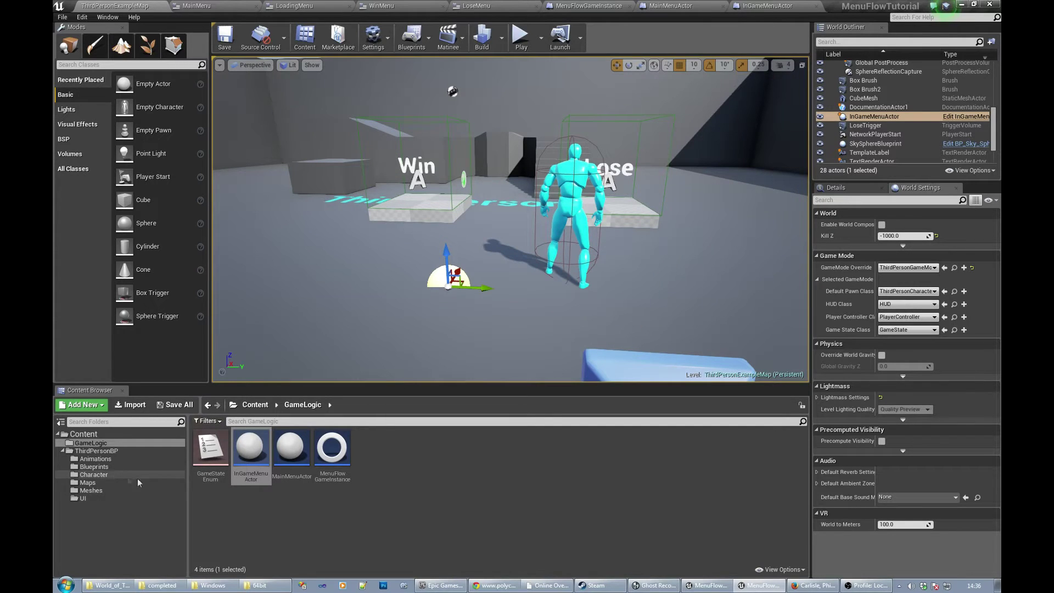
click(91, 482)
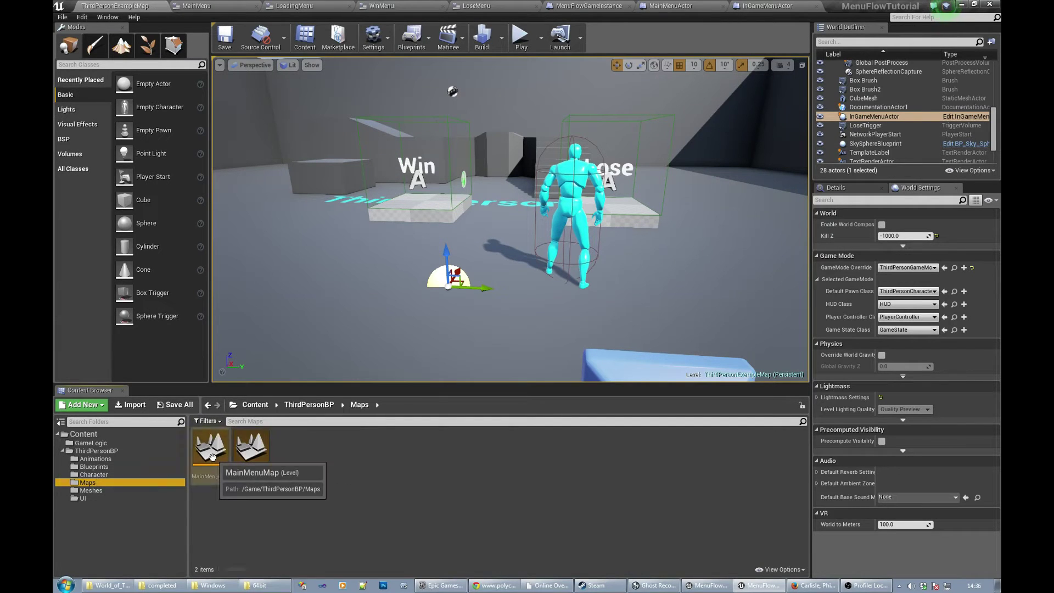
double_click(212, 456)
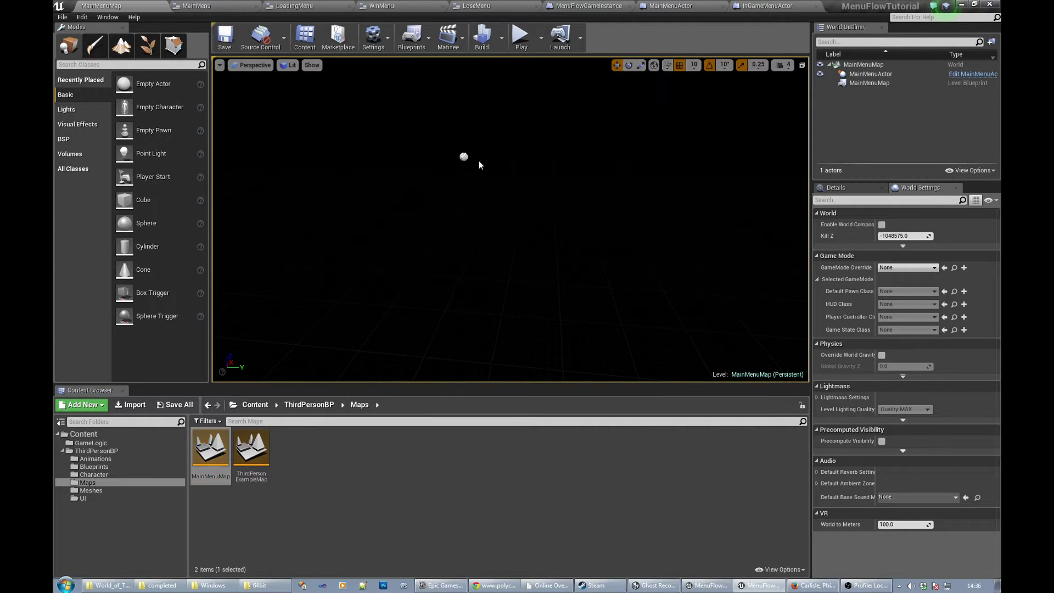
click(513, 48)
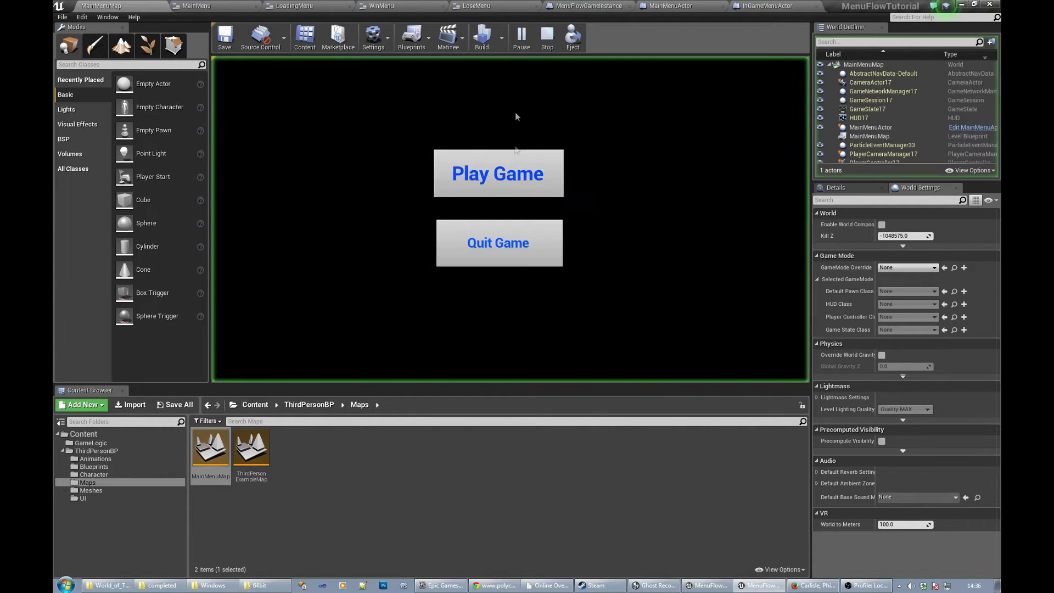
click(505, 169)
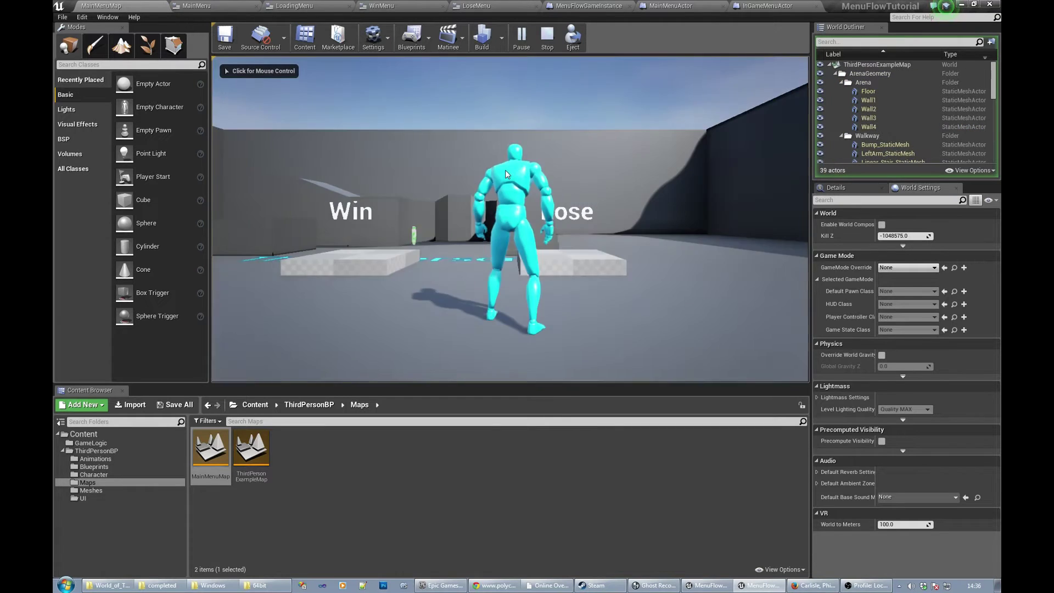
click(551, 168)
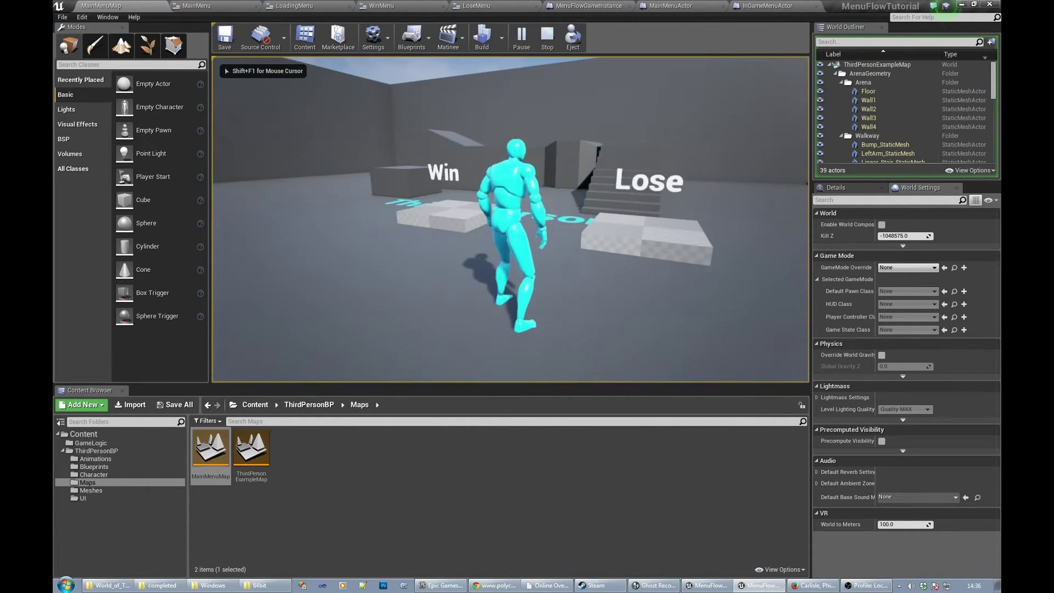
key(w)
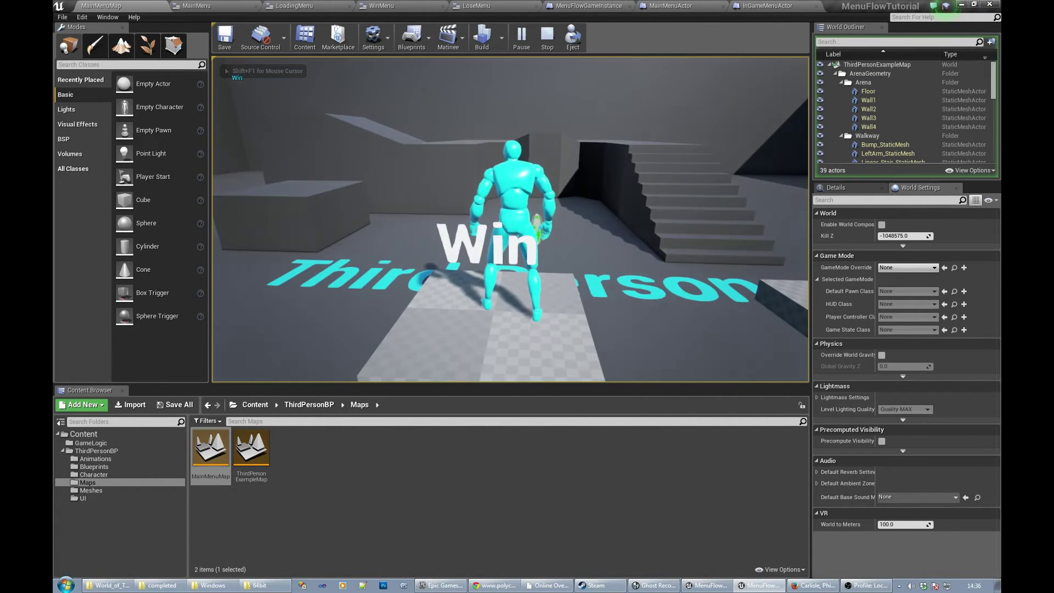
key(a)
key(w)
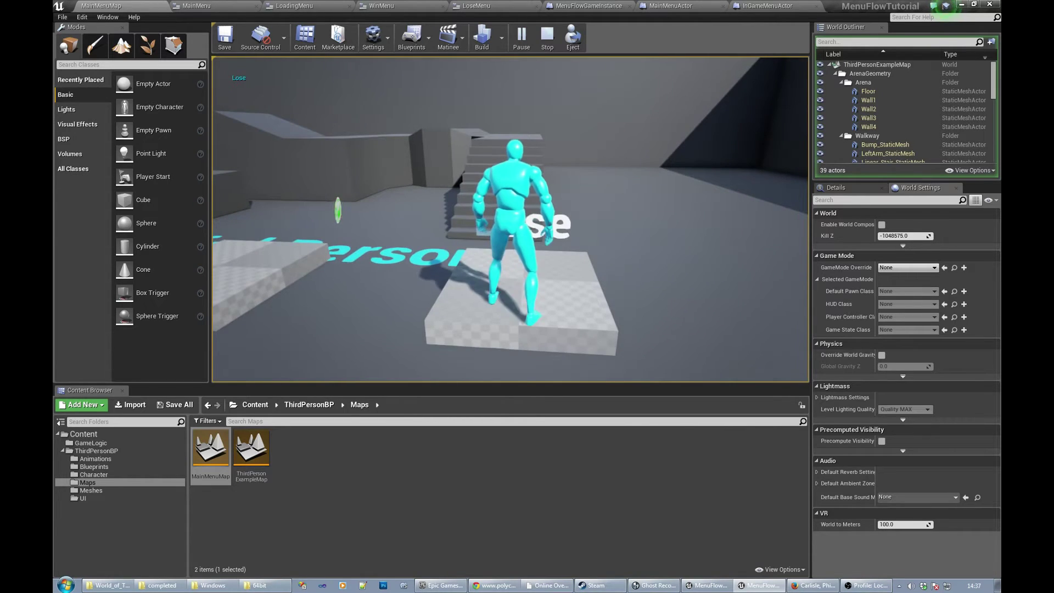
key(a)
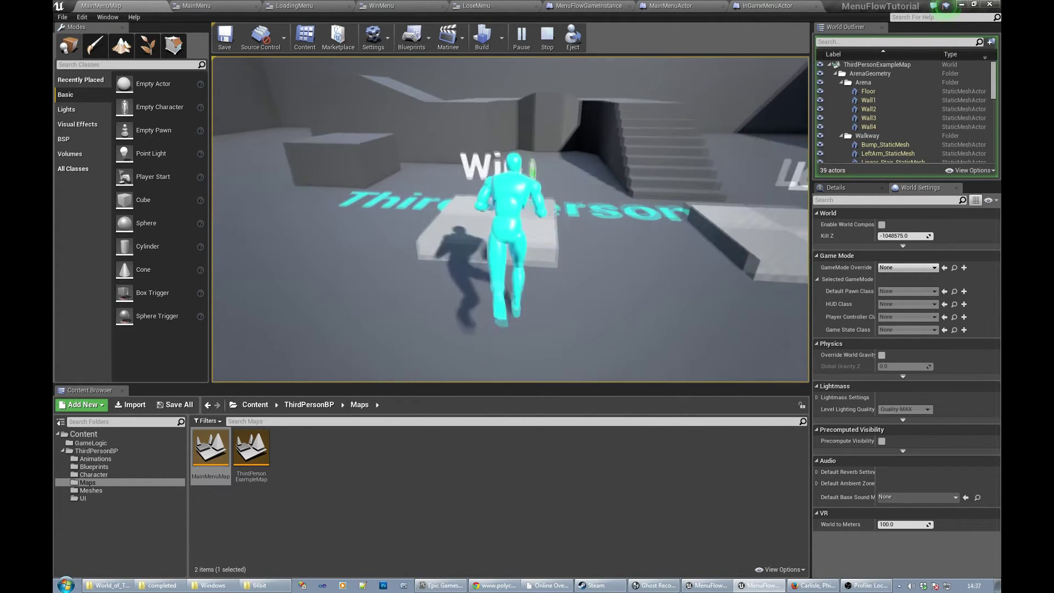
key(s)
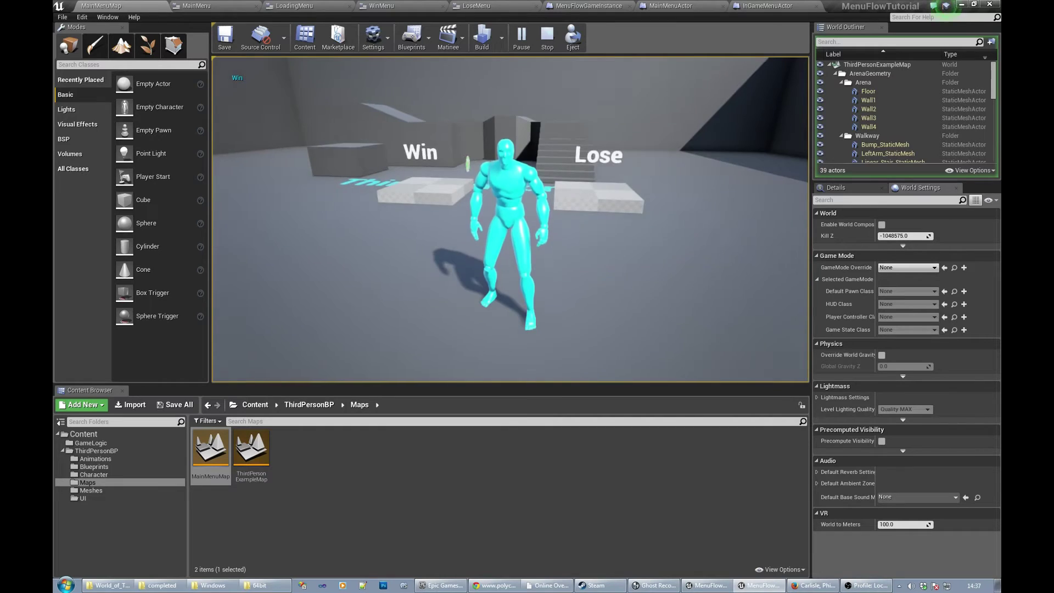
key(Escape)
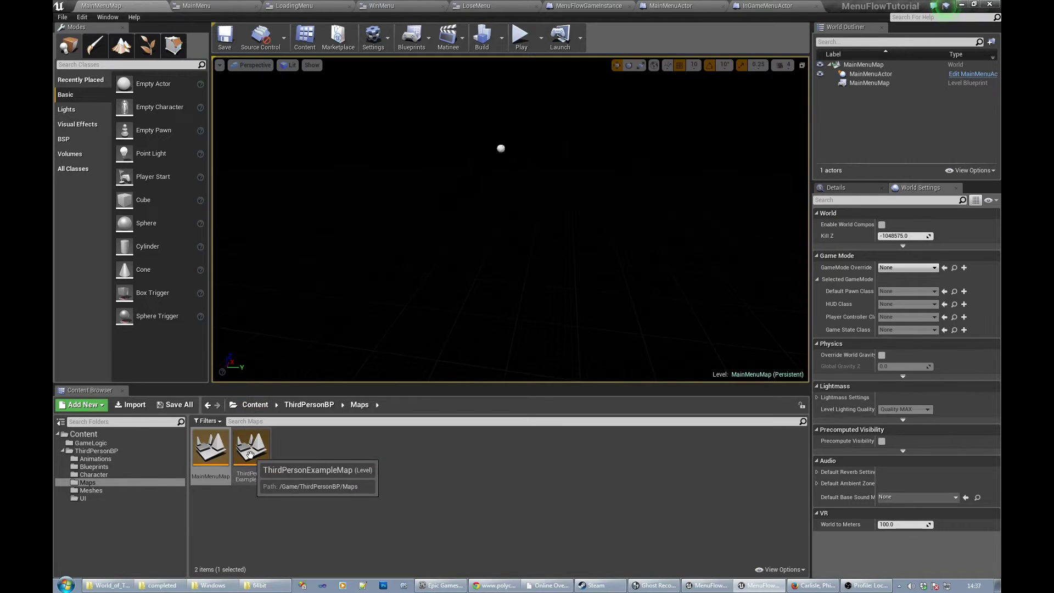
- Reopen ThirdPersonExampleMap and select the WinTrigger volume in the World Outliner
double_click(255, 449)
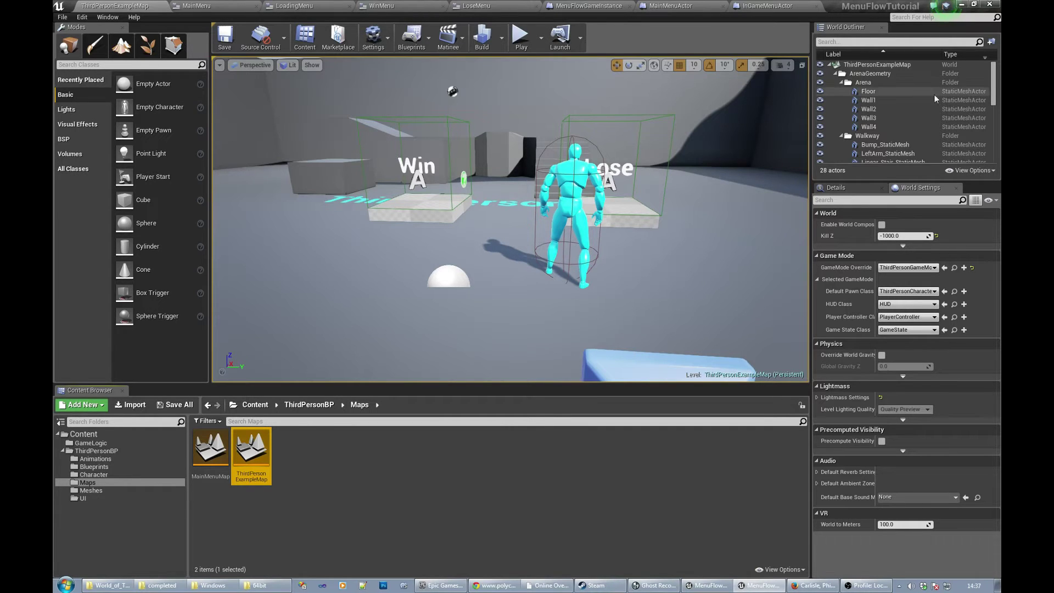
scroll(992, 133, down, 5)
scroll(991, 132, down, 2)
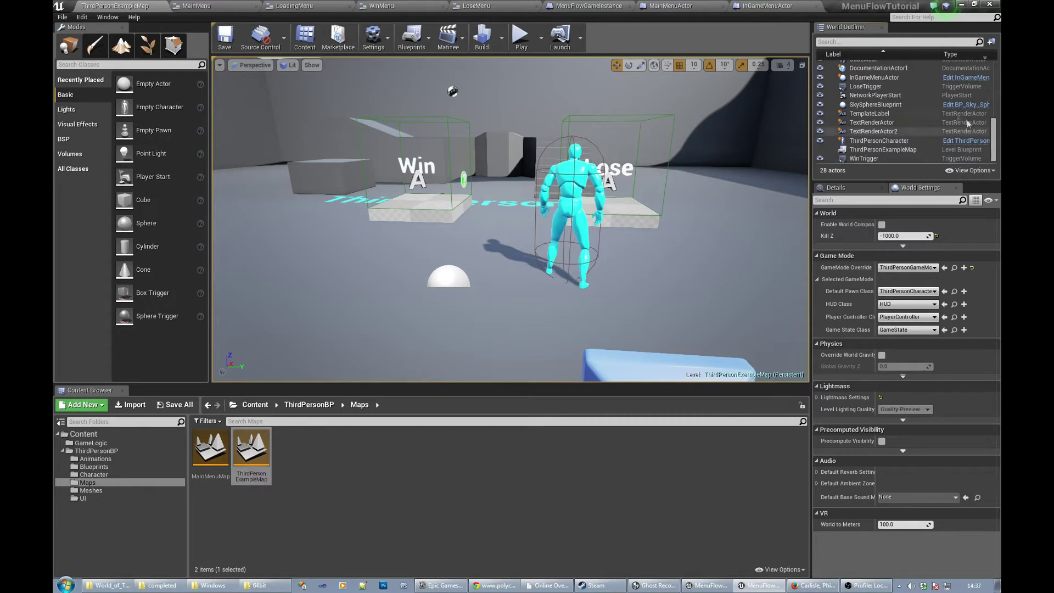
scroll(889, 113, up, 3)
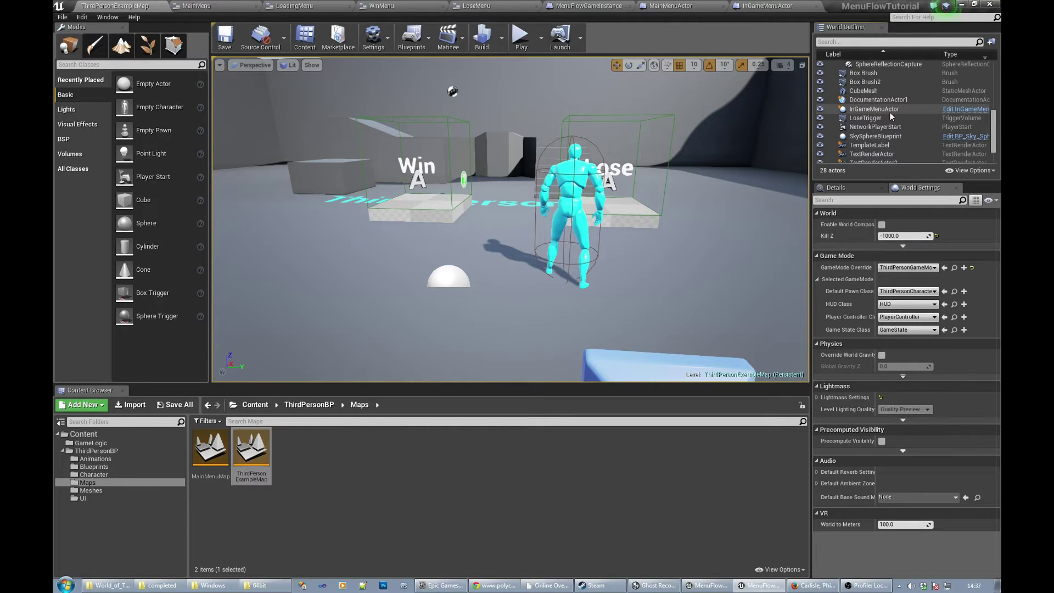
scroll(889, 112, up, 4)
scroll(890, 113, up, 3)
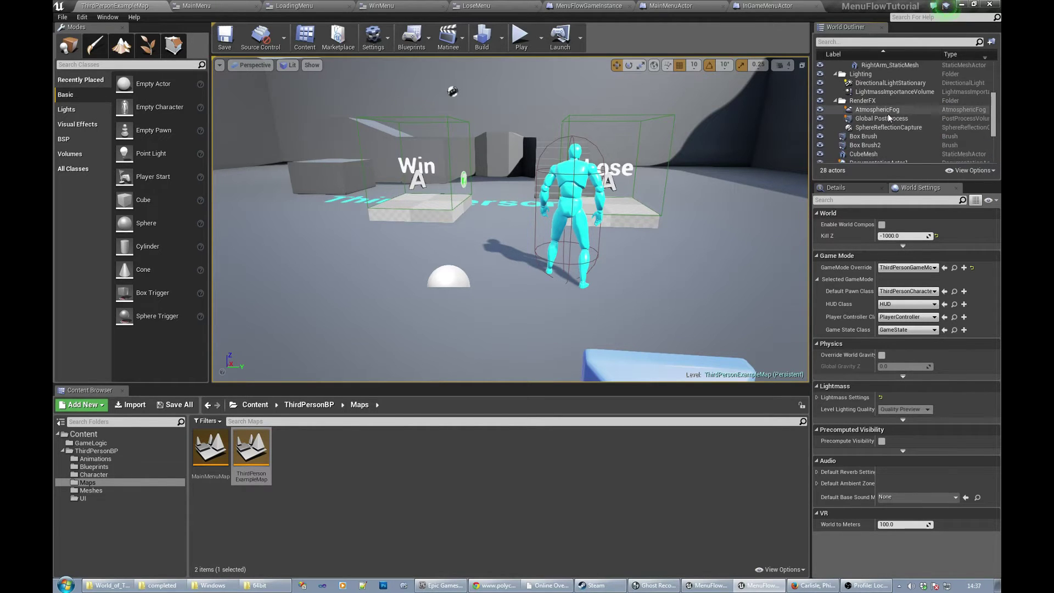
scroll(888, 114, up, 2)
scroll(886, 115, up, 2)
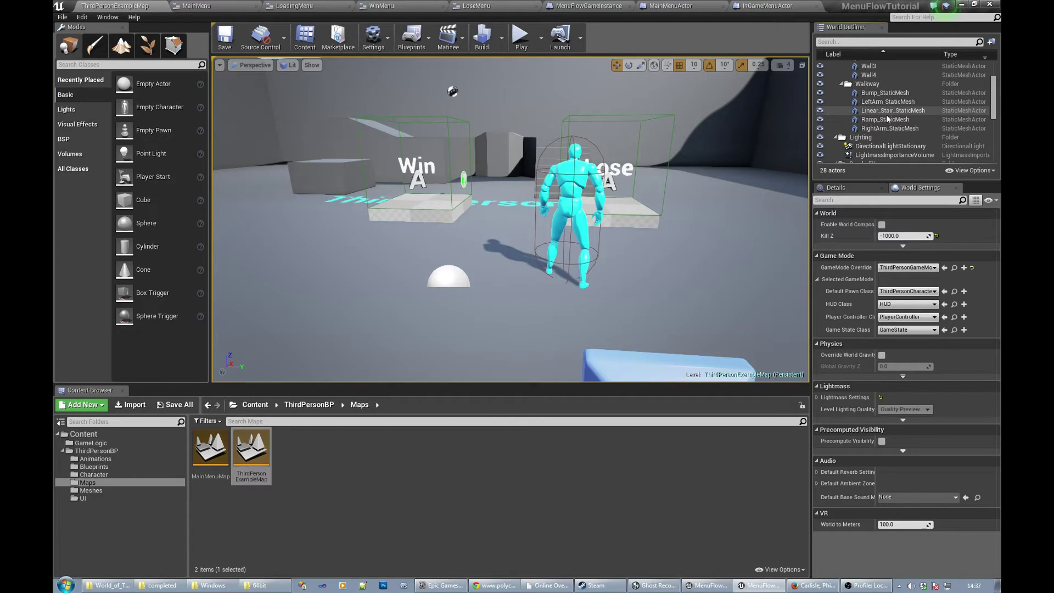
scroll(886, 114, up, 2)
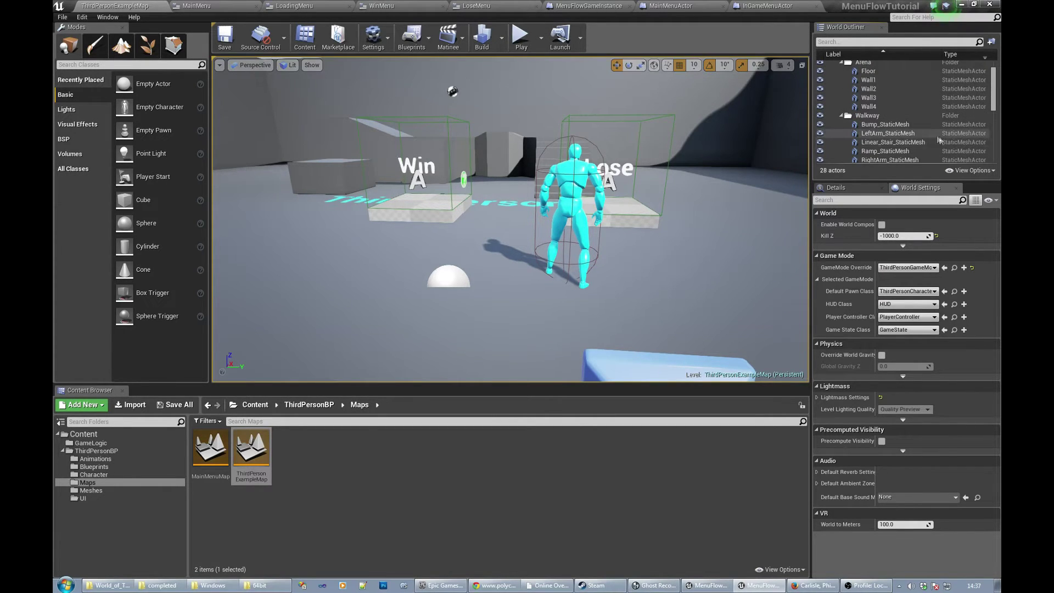
scroll(932, 133, up, 2)
scroll(959, 110, down, 2)
scroll(960, 110, down, 3)
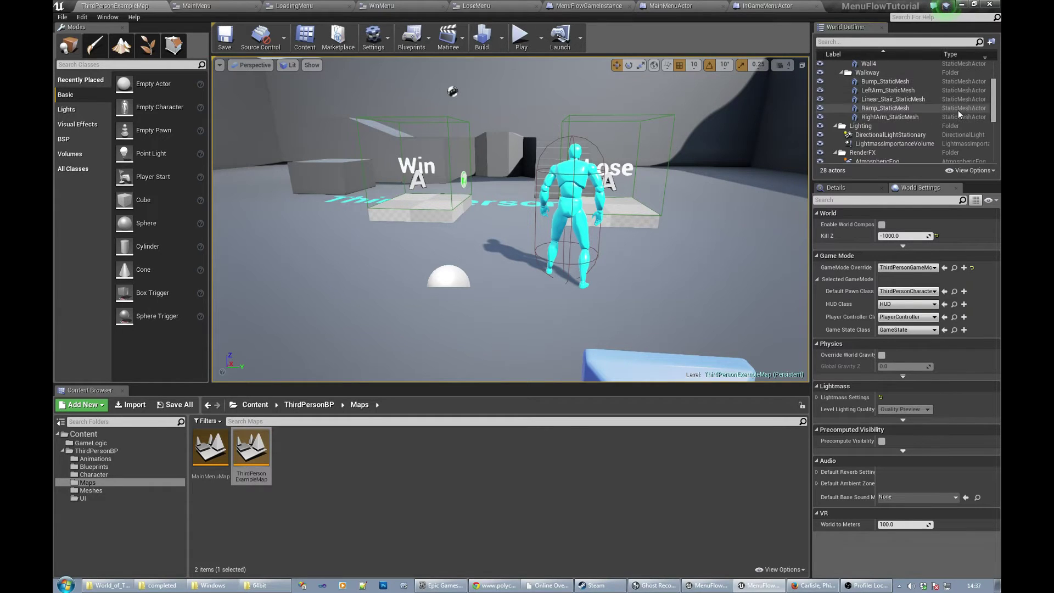
scroll(959, 110, down, 3)
click(865, 158)
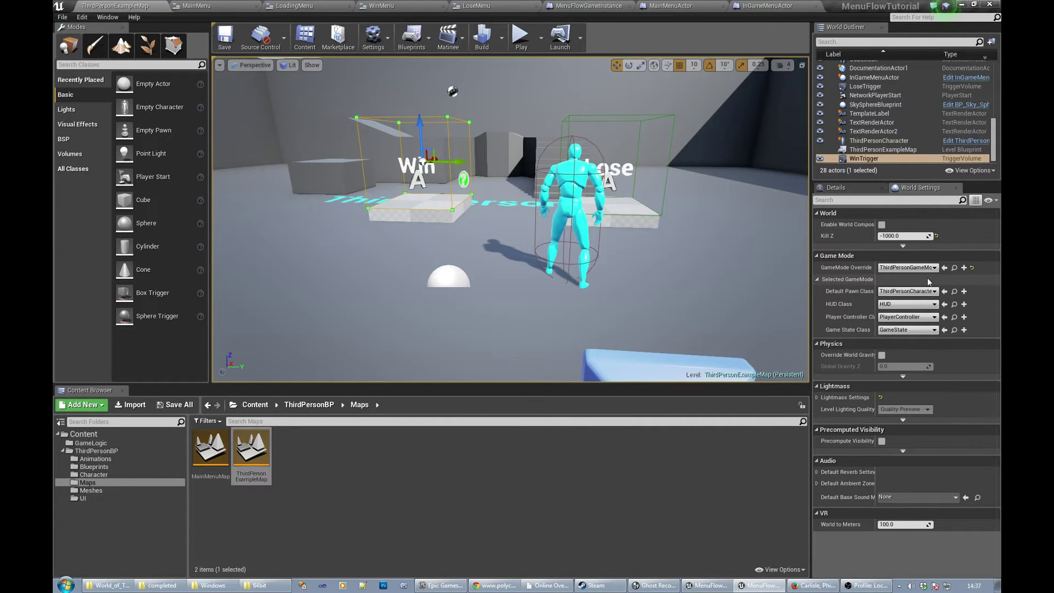
scroll(930, 140, up, 1)
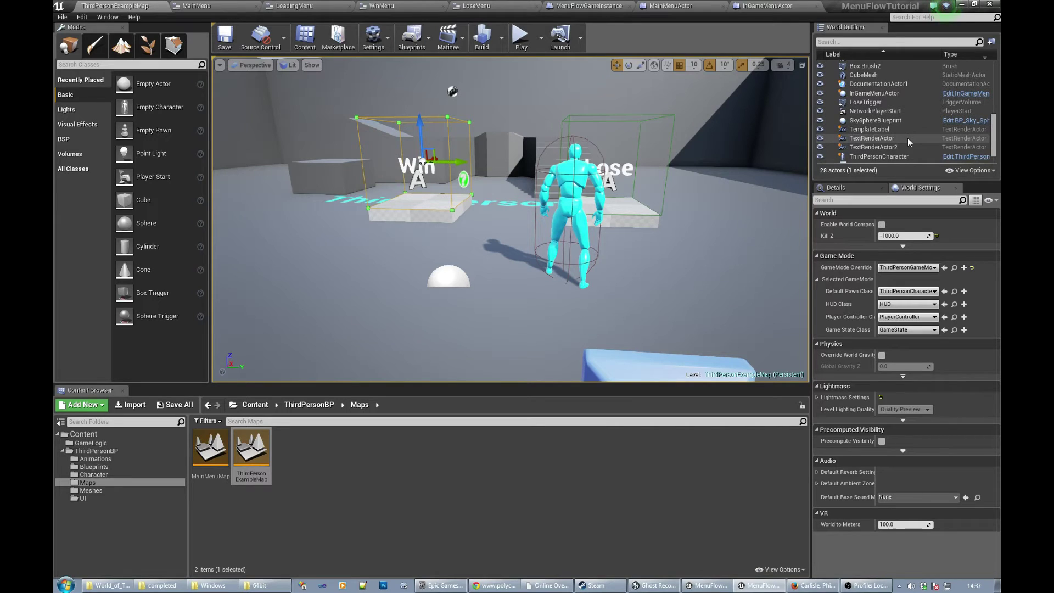
scroll(907, 138, up, 1)
scroll(907, 139, up, 1)
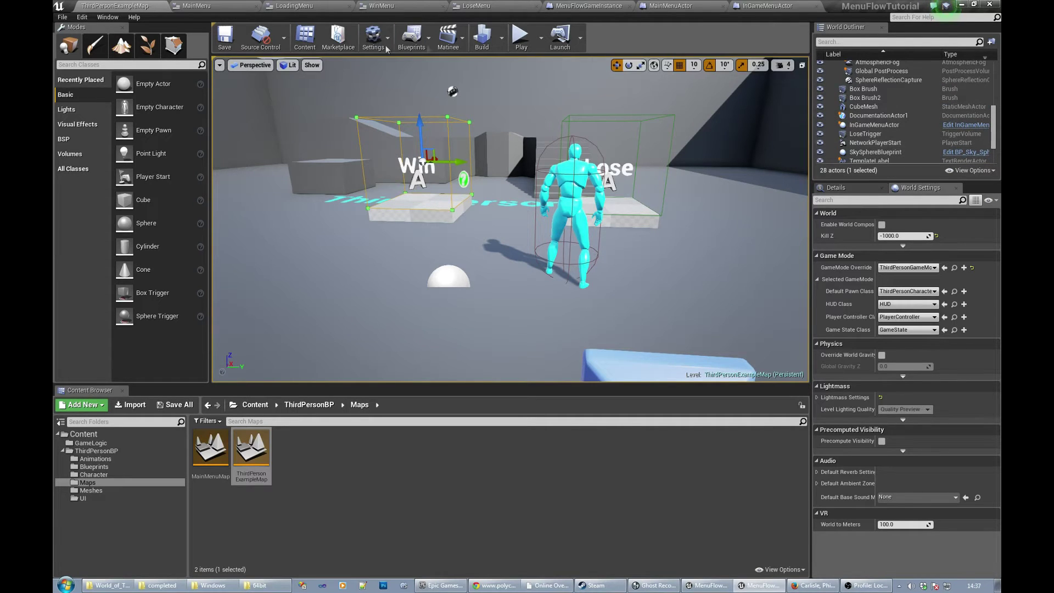
- Open the Level Blueprint and delete the WinTrigger's Win Print String node
click(410, 40)
mouse_move(446, 98)
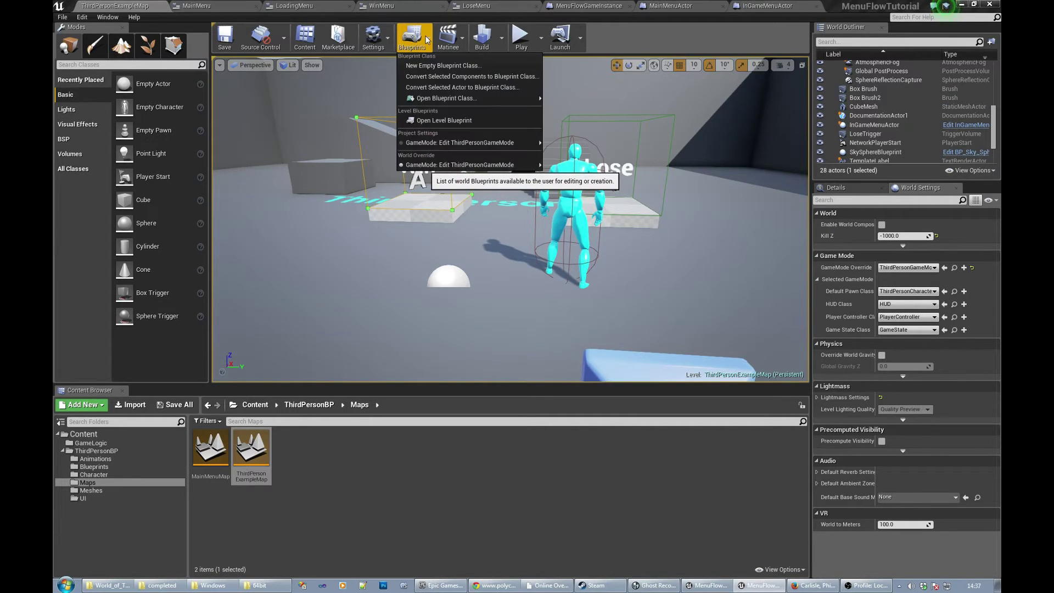
click(443, 119)
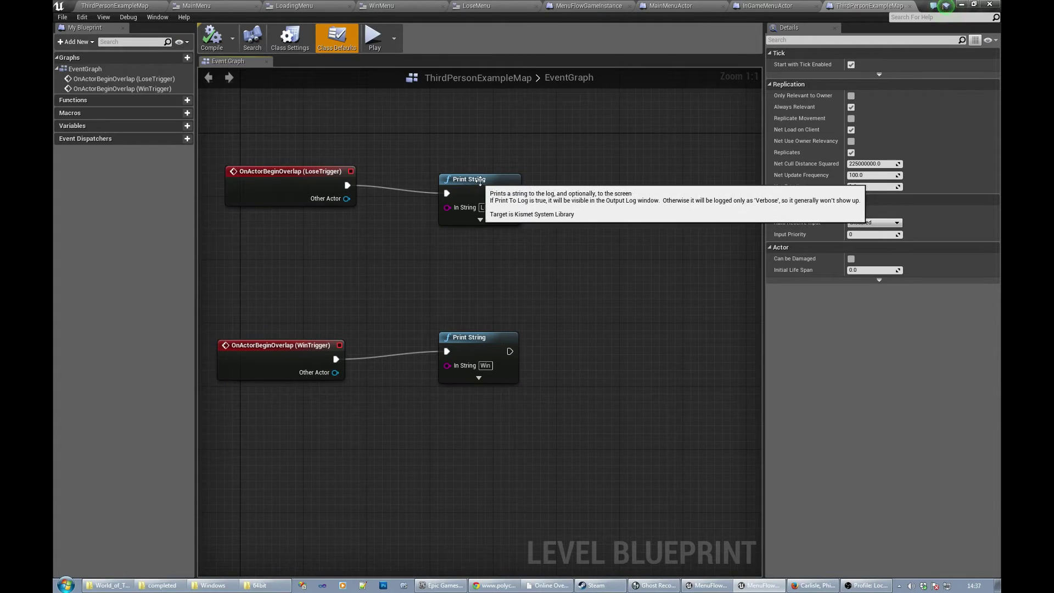
mouse_move(469, 179)
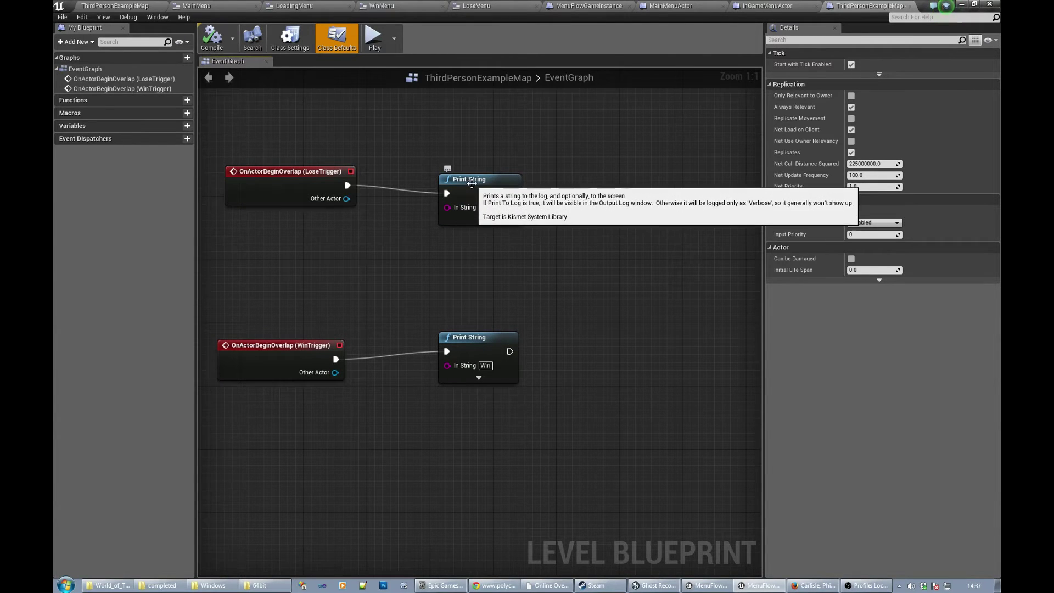
click(470, 183)
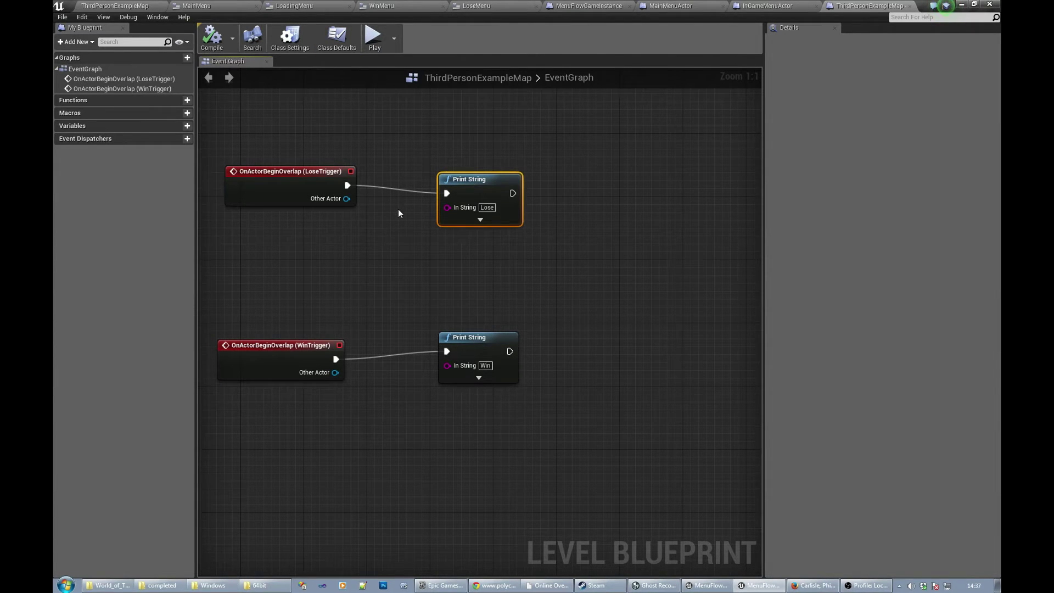
mouse_move(403, 252)
right_down()
mouse_move(467, 230)
mouse_move(479, 196)
mouse_move(431, 190)
right_up()
click(482, 253)
key(Delete)
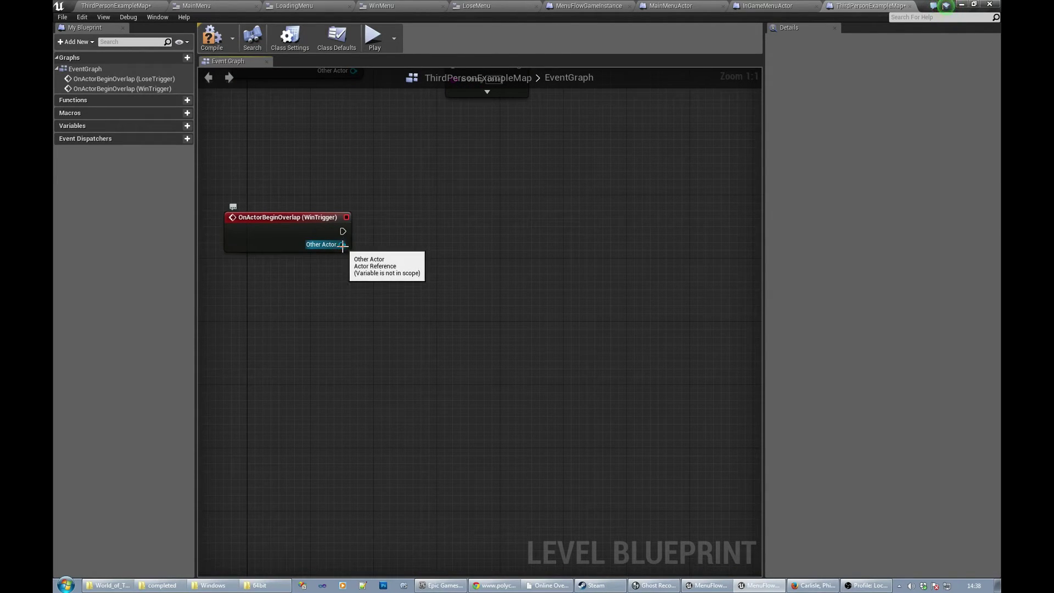
- Drag from Other Actor, then bring up the full blueprint actions list
drag(342, 245, 395, 261)
click(335, 301)
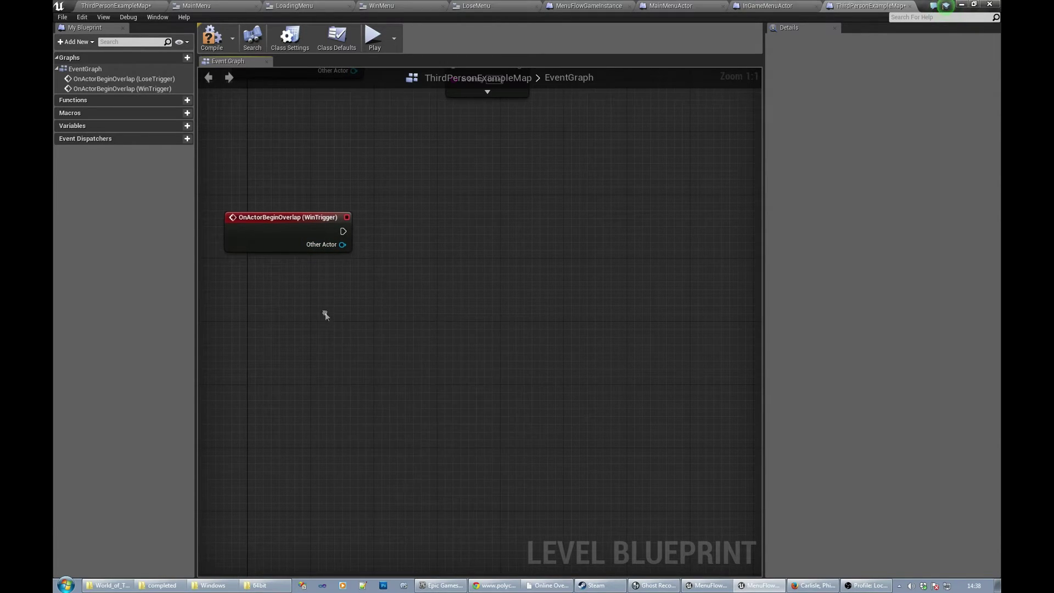
right_drag(325, 314, 327, 312)
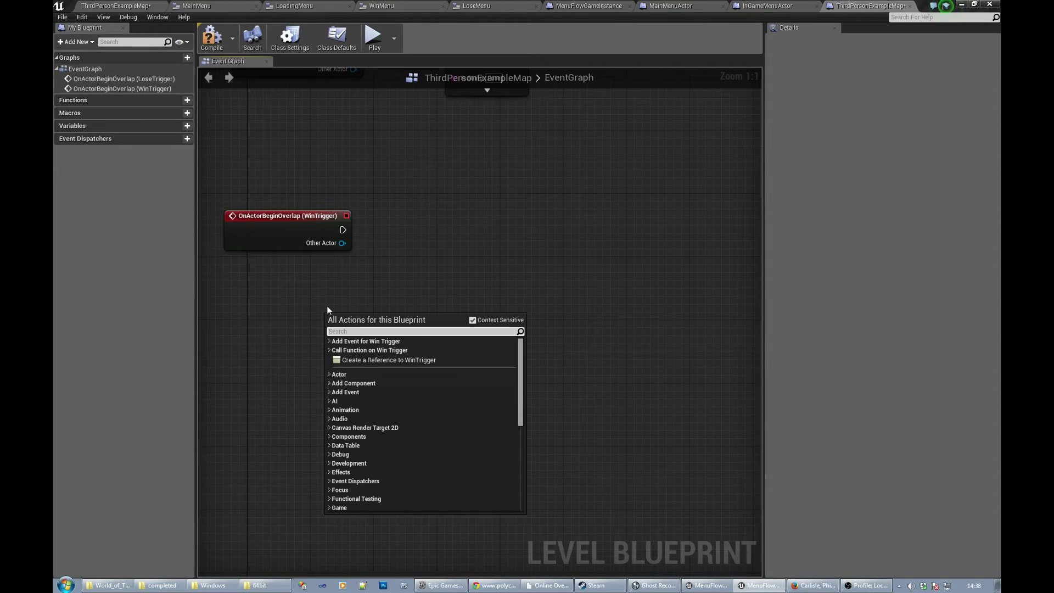
text(get game )
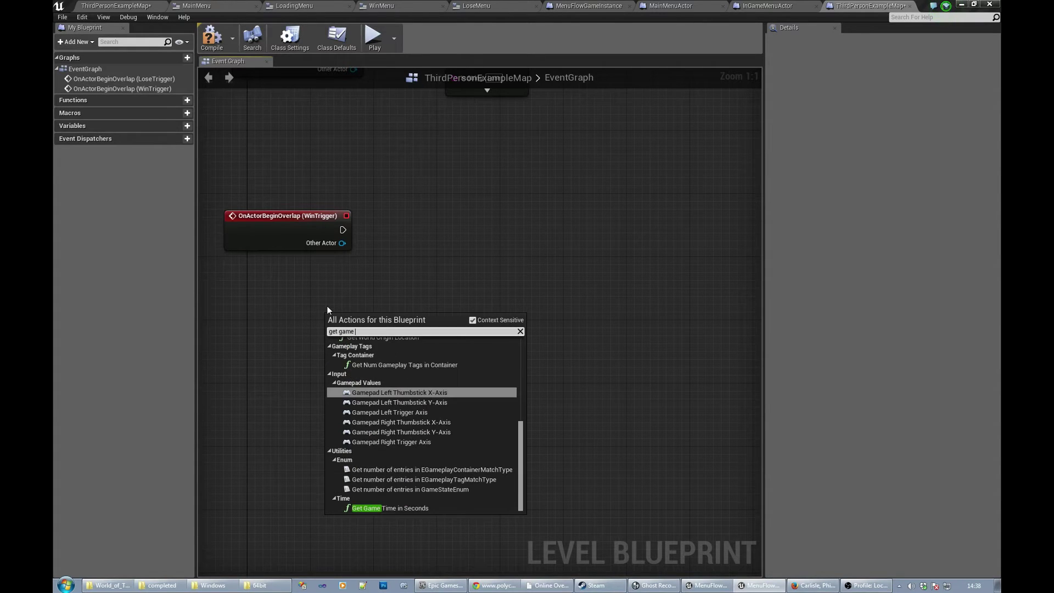
text(instace)
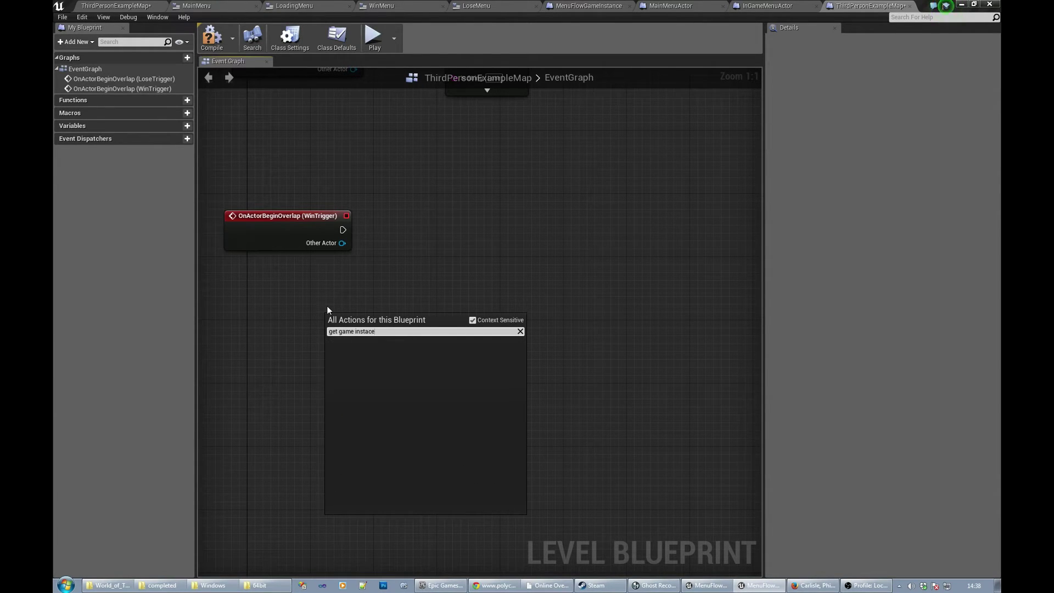
- Add a Get Game Instance node and position it next to the WinTrigger event
key(BackSpace)
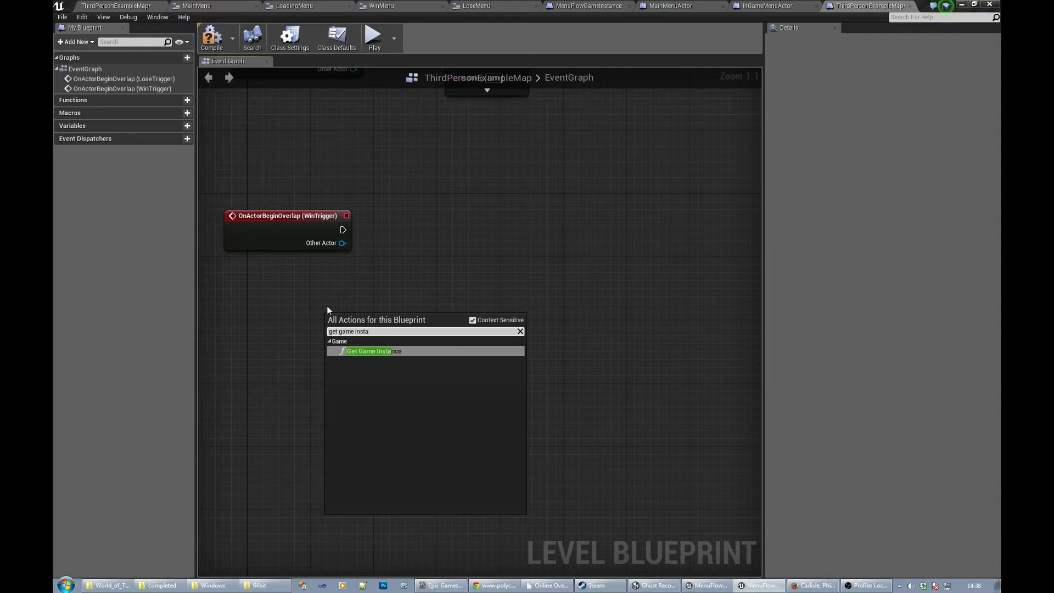
click(398, 352)
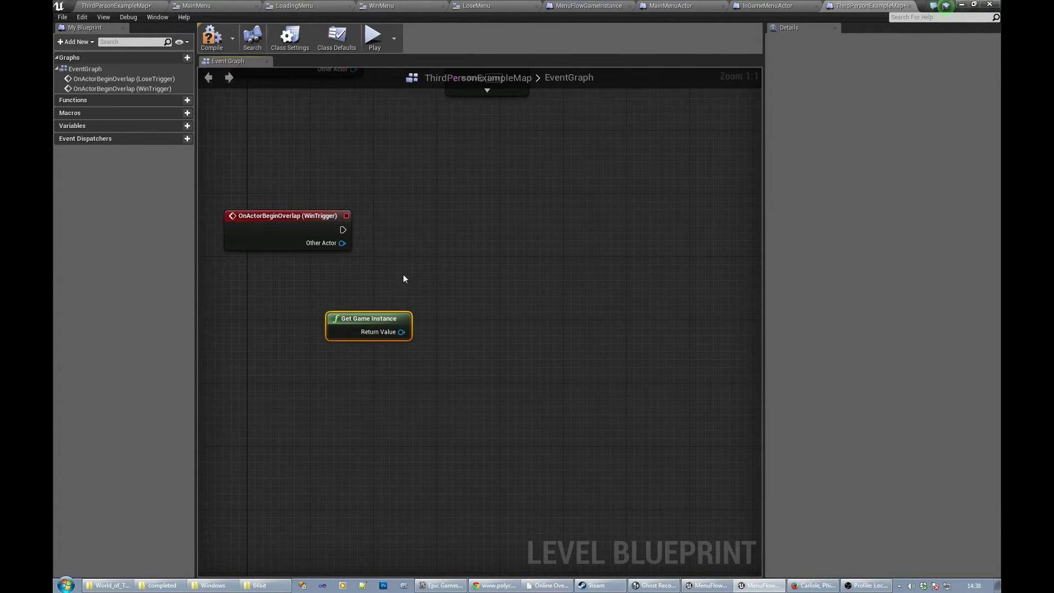
right_drag(403, 279, 373, 281)
drag(345, 316, 321, 307)
right_drag(372, 301, 337, 301)
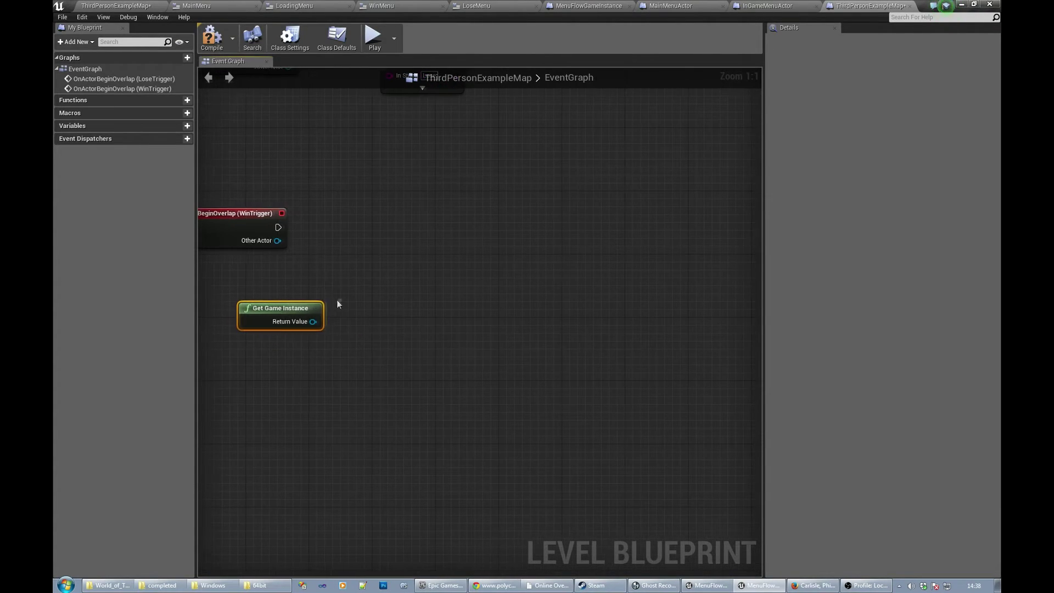
- Cast the game instance to MenuFlowGameInstance, lined up with the WinTrigger event
drag(314, 322, 351, 272)
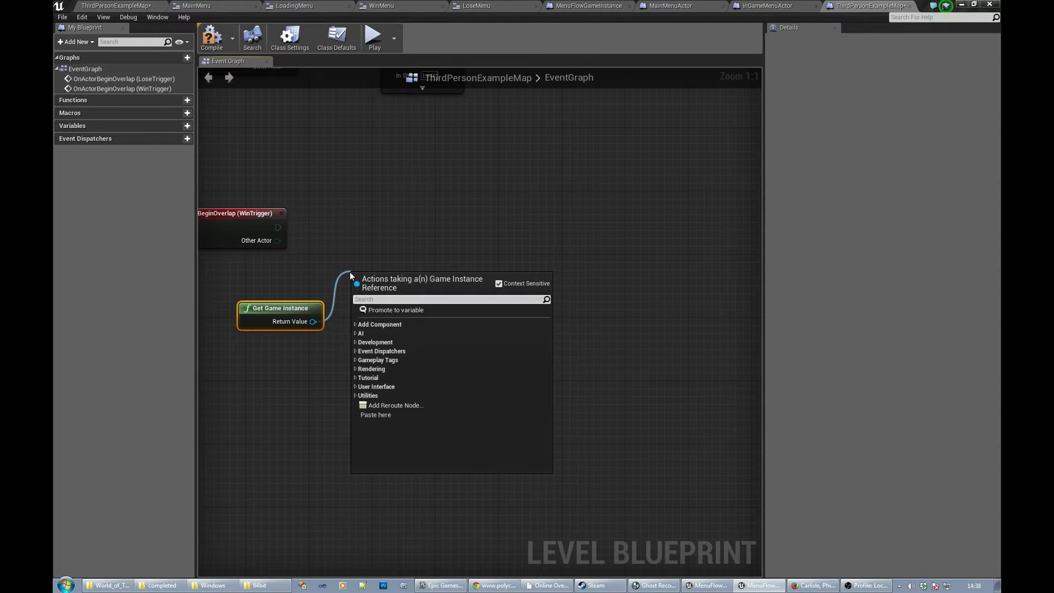
text(cast)
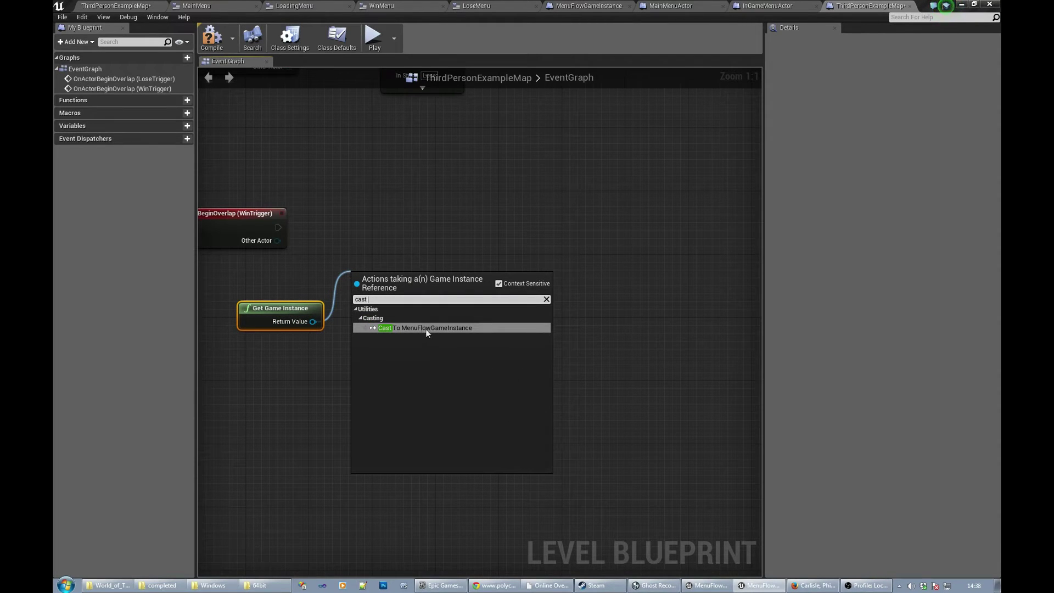
click(429, 328)
drag(398, 281, 407, 219)
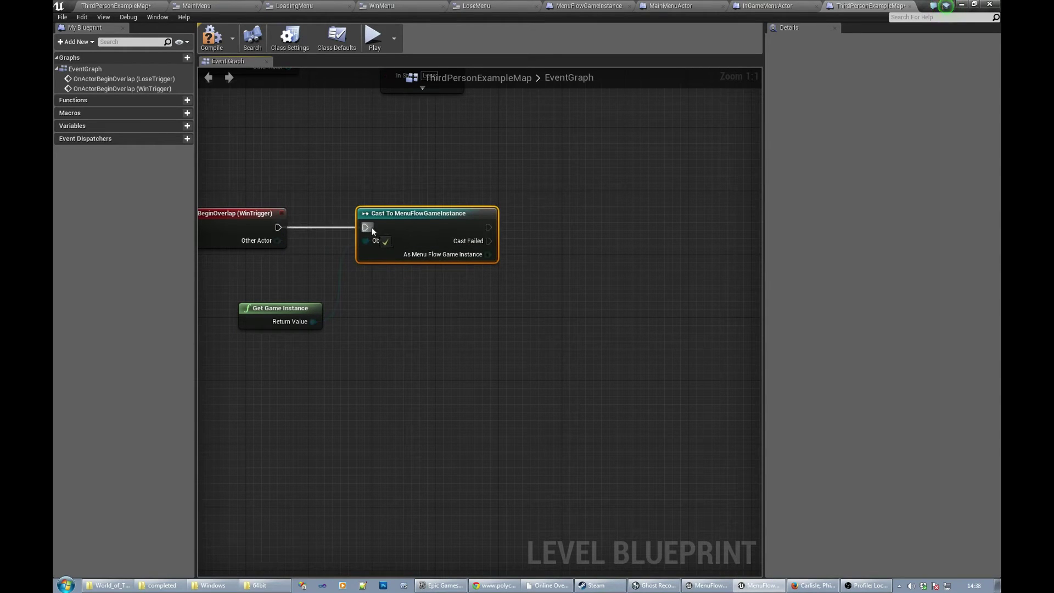
right_drag(372, 235, 314, 249)
- Add a Set State node from the cast with New State set to Win
drag(430, 268, 484, 259)
text(set st)
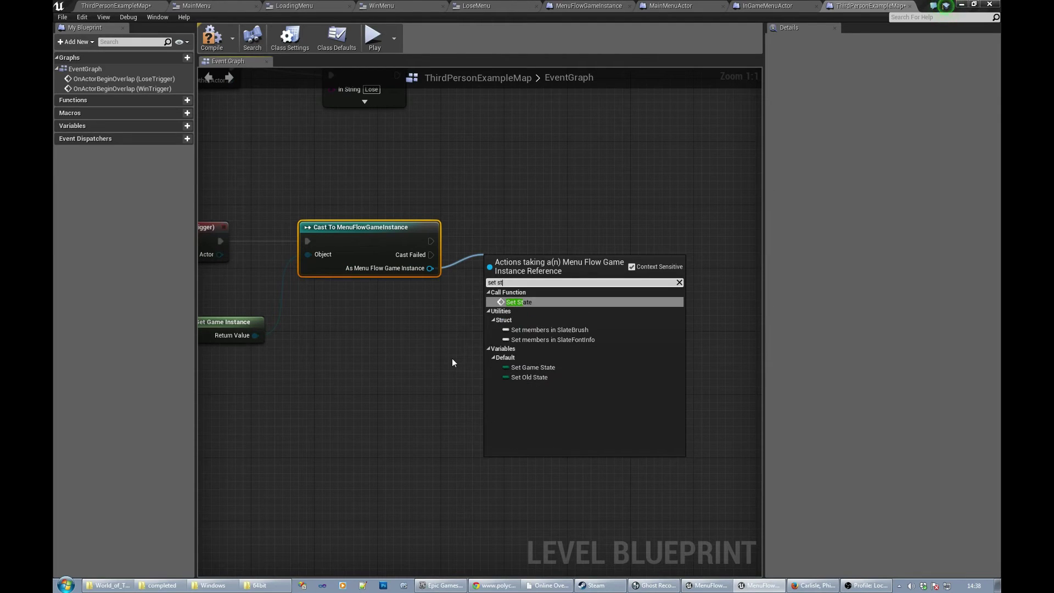
click(535, 303)
click(541, 316)
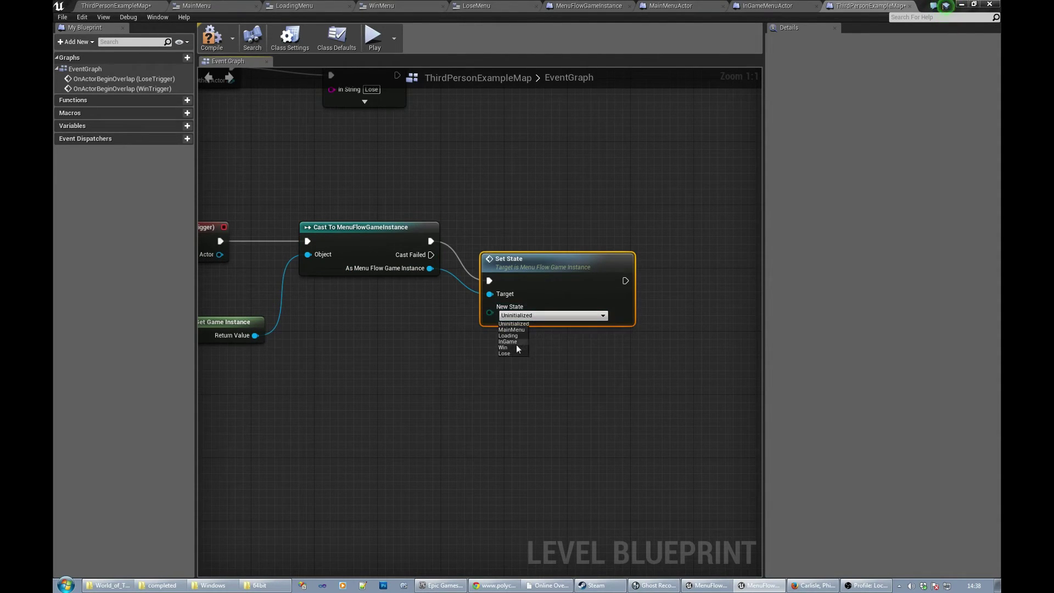
click(516, 347)
drag(522, 270, 523, 238)
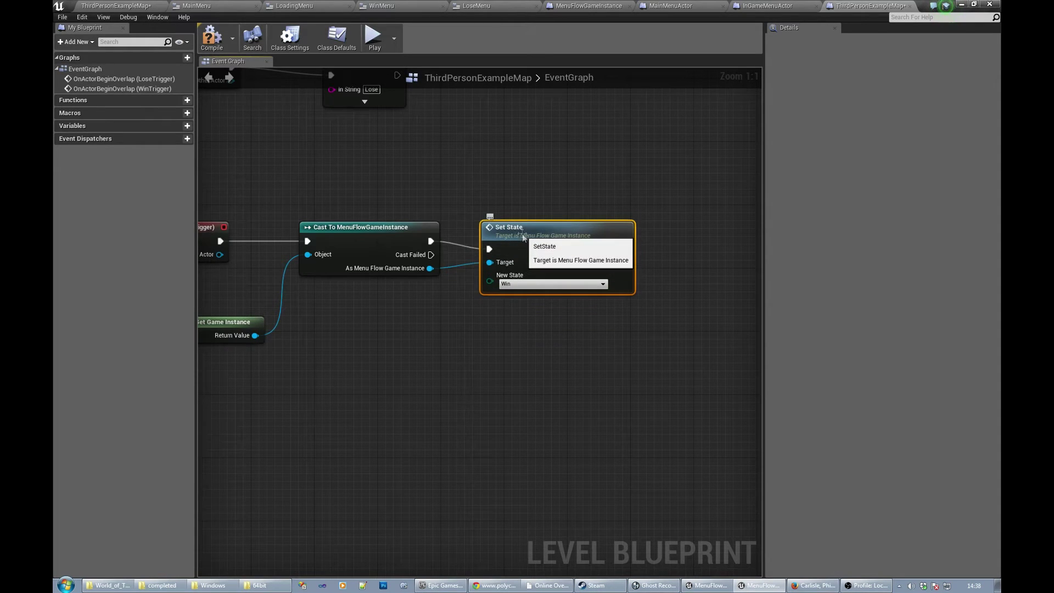
mouse_move(522, 239)
right_down()
mouse_move(530, 351)
mouse_move(551, 357)
right_up()
right_drag(277, 298, 401, 372)
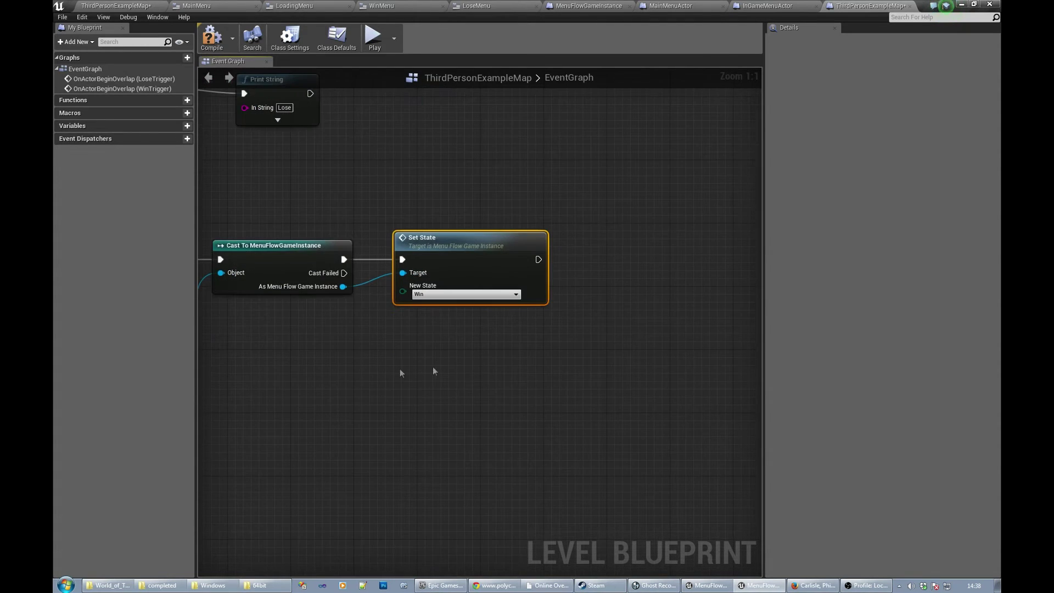
mouse_move(594, 323)
right_down()
mouse_move(635, 336)
mouse_move(560, 334)
mouse_move(529, 365)
right_up()
right_click(597, 349)
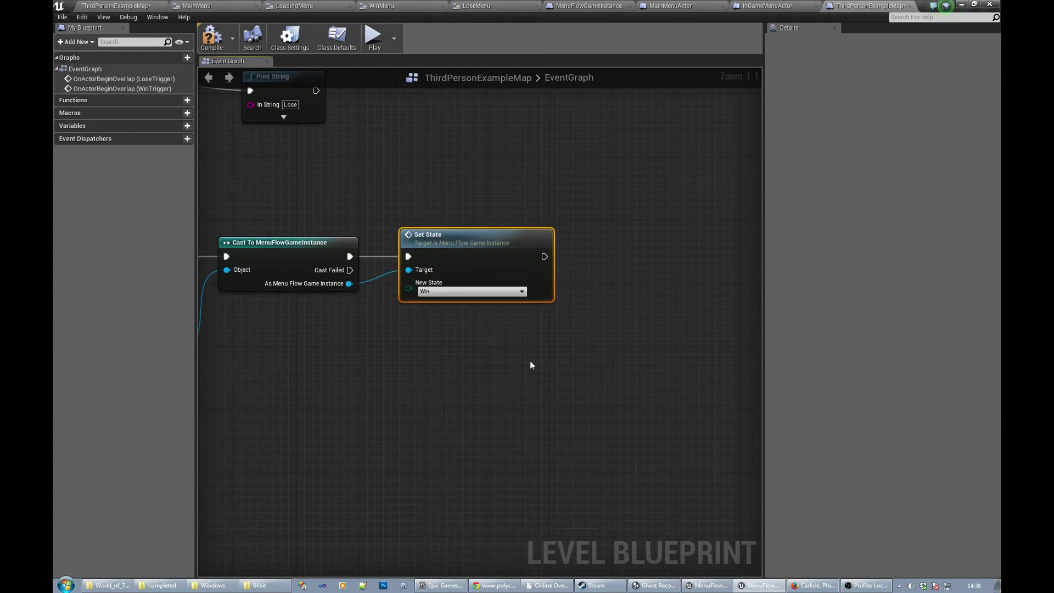
- Add a Disable Input node beside the Set State node
right_click(523, 356)
text(di)
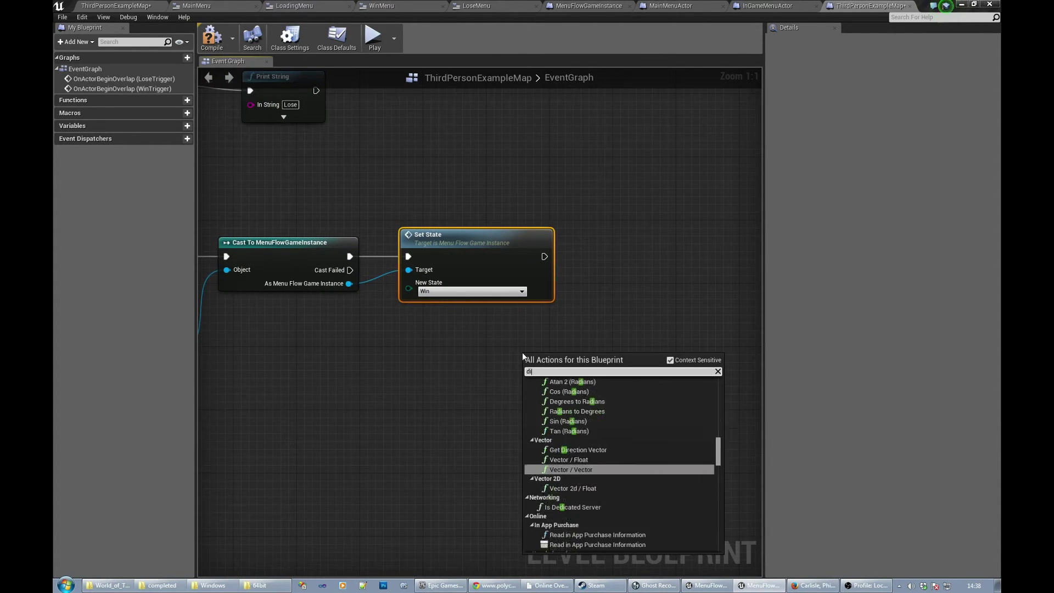
text(st)
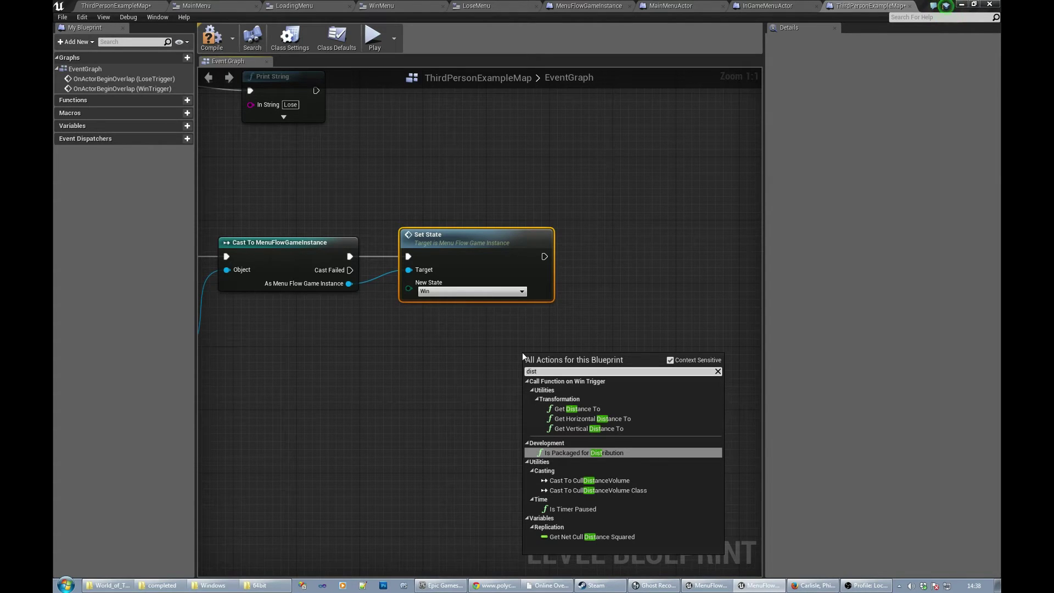
key(BackSpace)
key(BackSpace)
text(sabl)
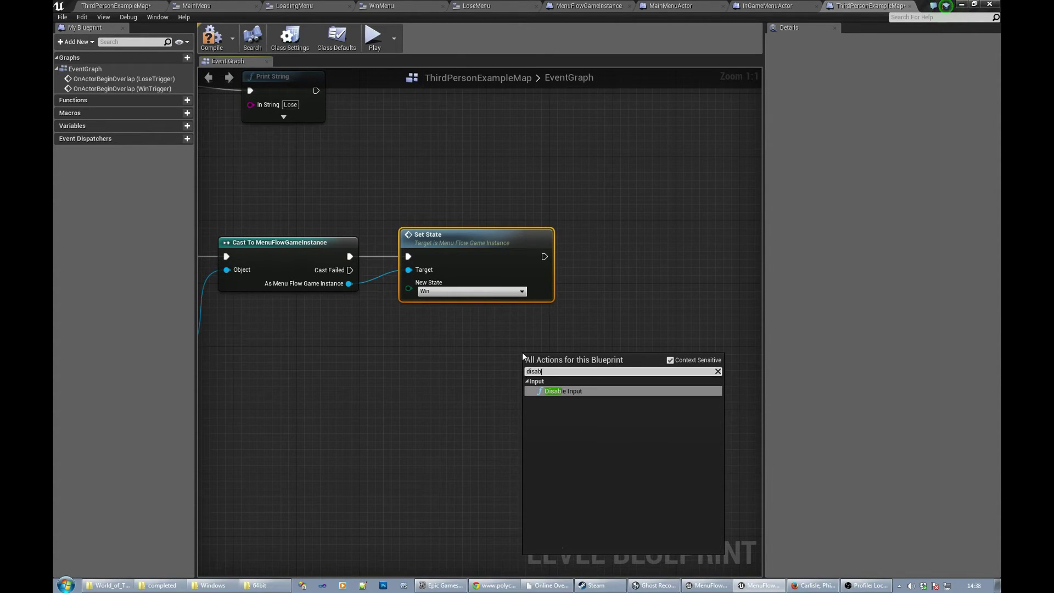
text(e)
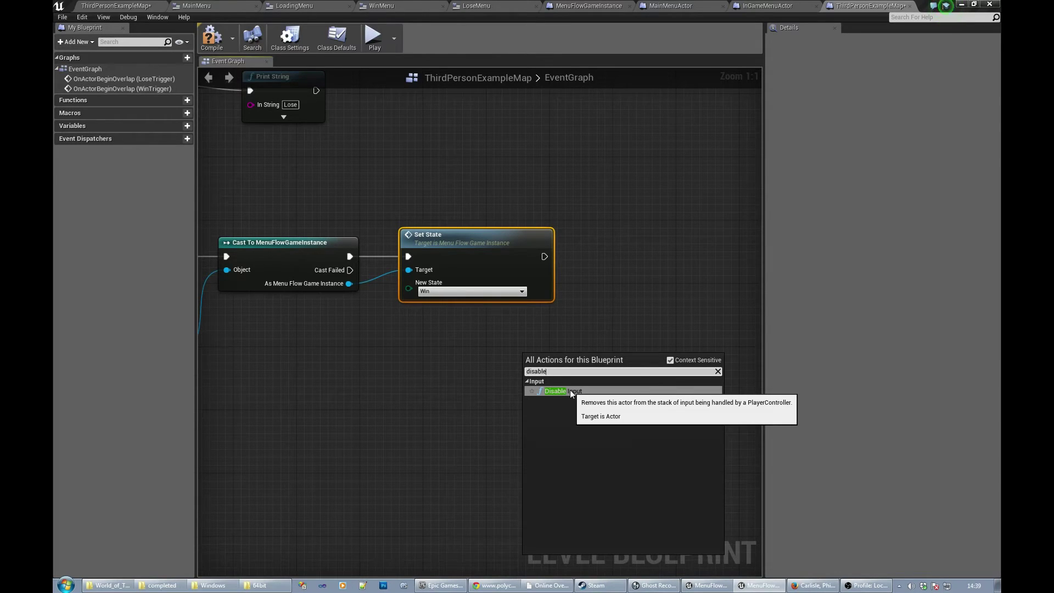
click(571, 394)
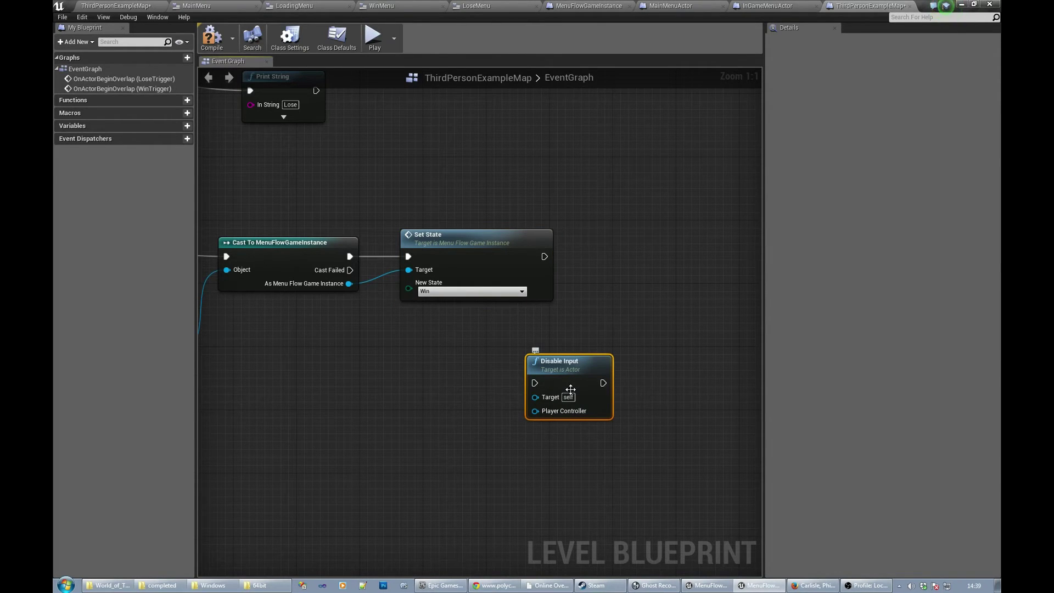
drag(570, 390, 598, 278)
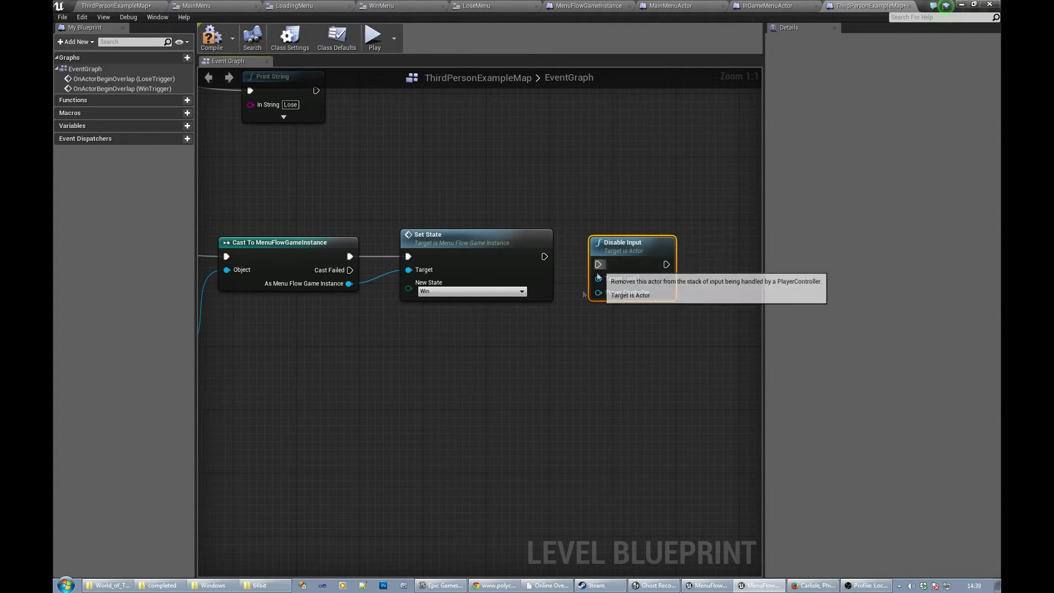
scroll(543, 412, down, 1)
right_drag(553, 436, 624, 435)
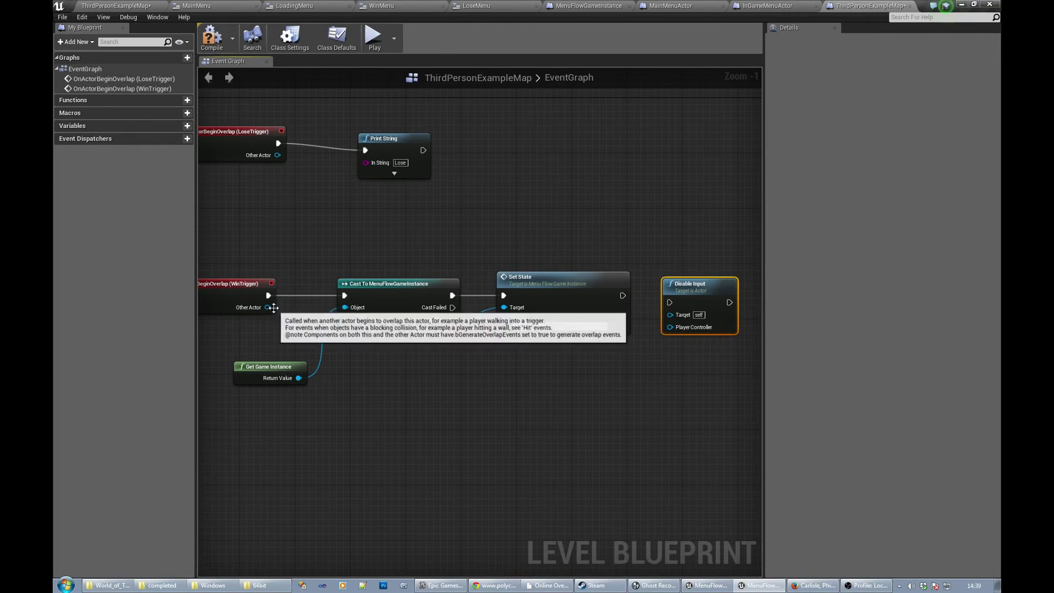
- Target Disable Input at Other Actor, compile, and play to check the You Win menu
mouse_move(269, 307)
mouse_down()
mouse_move(672, 315)
mouse_move(669, 303)
mouse_up()
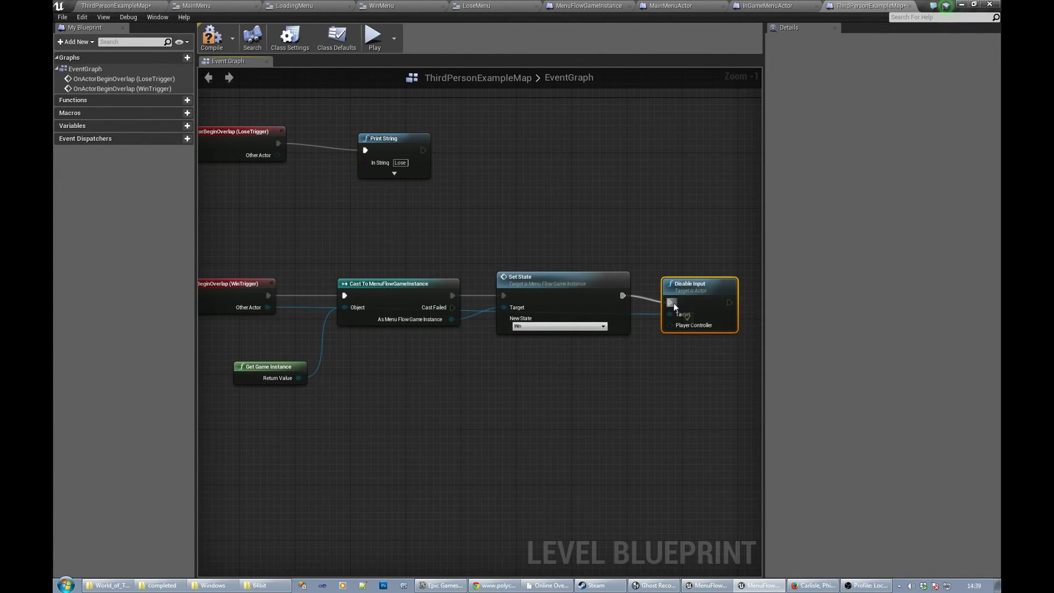
right_drag(667, 367, 616, 369)
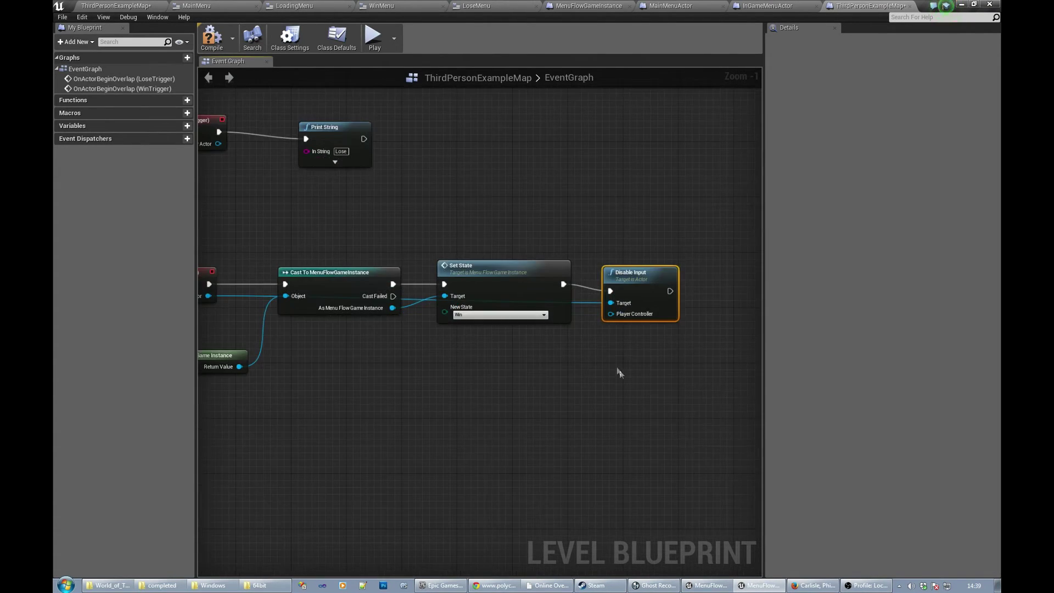
click(215, 38)
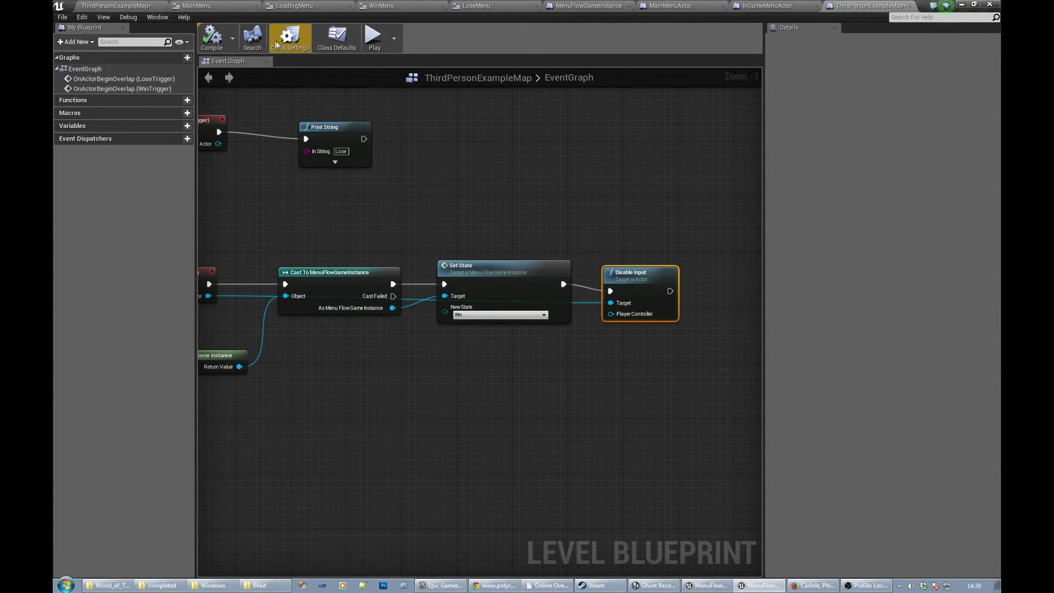
click(375, 37)
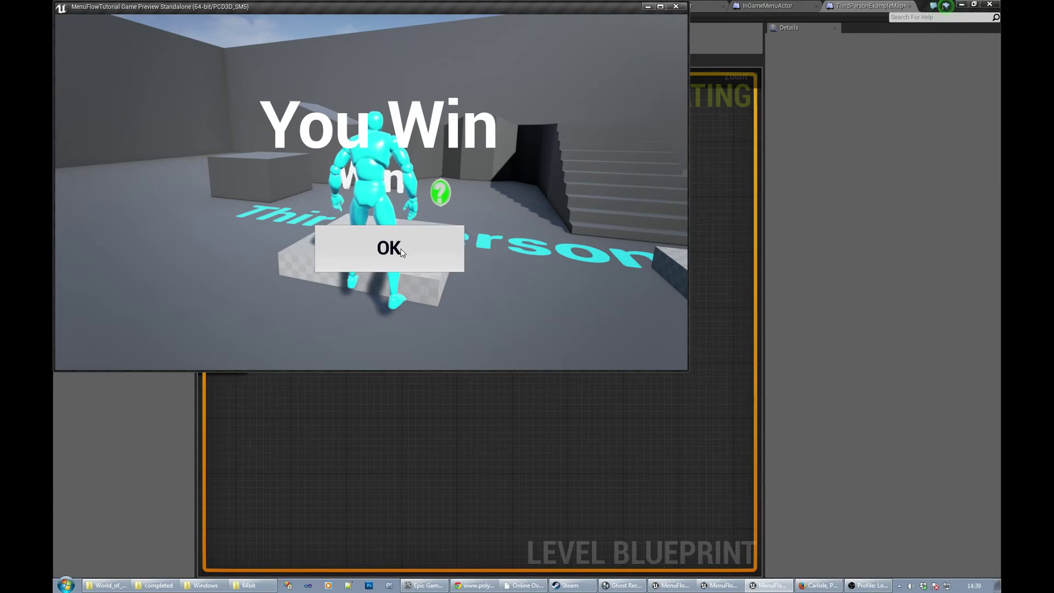
- End the You Win test play and frame both trigger chains in the Level Blueprint graph
key(Escape)
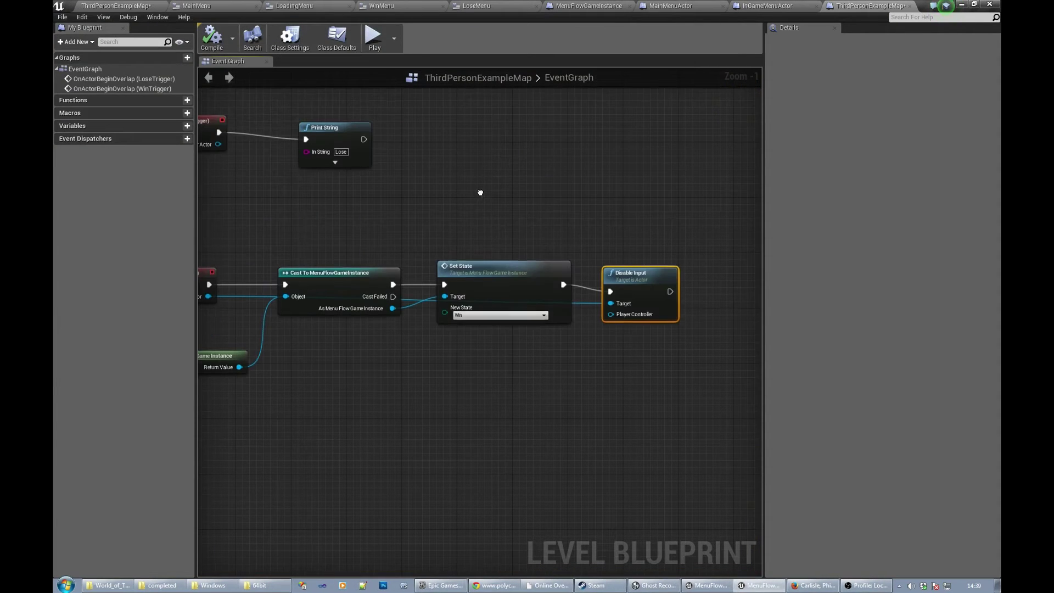
scroll(441, 157, down, 1)
scroll(372, 180, down, 1)
right_drag(371, 181, 386, 238)
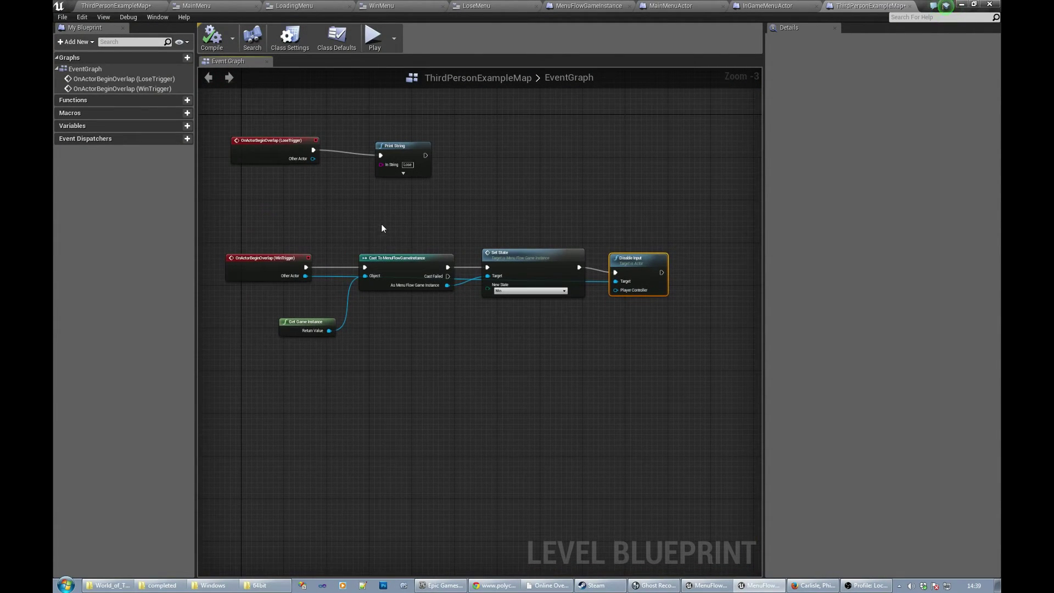
drag(318, 234, 646, 338)
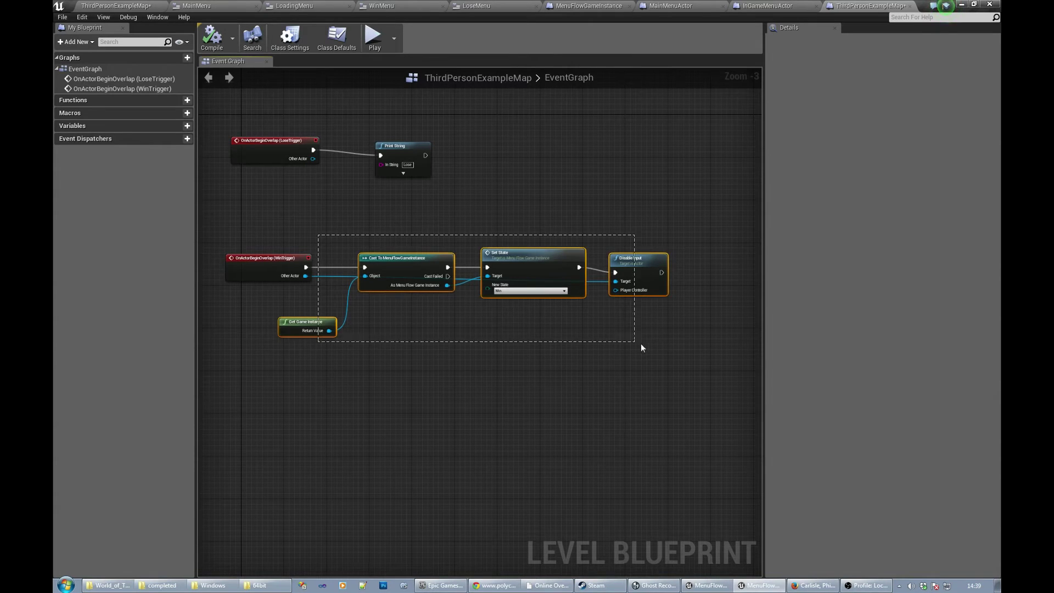
right_drag(531, 216, 493, 250)
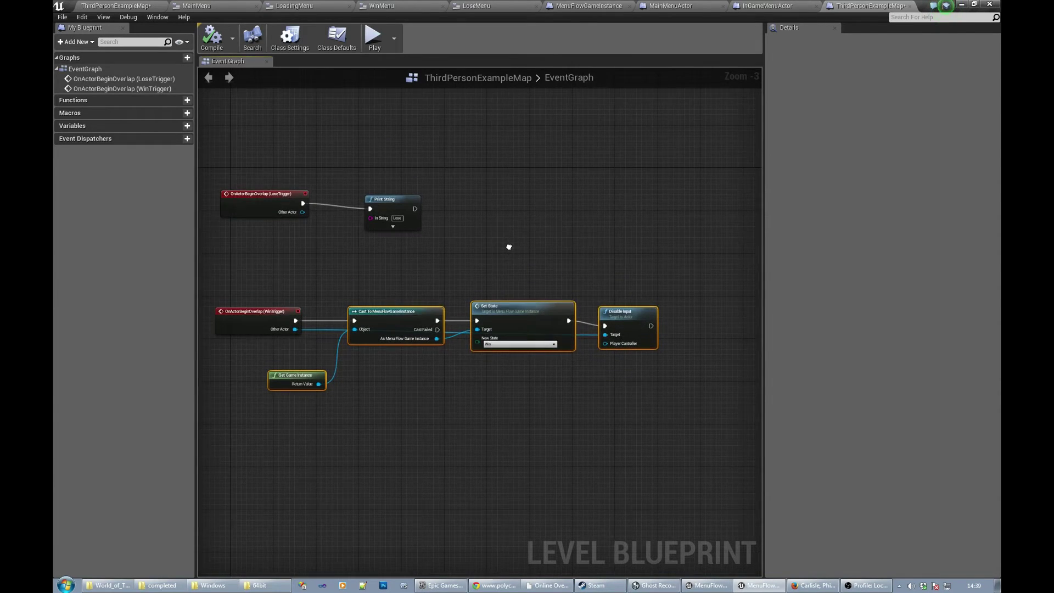
click(382, 201)
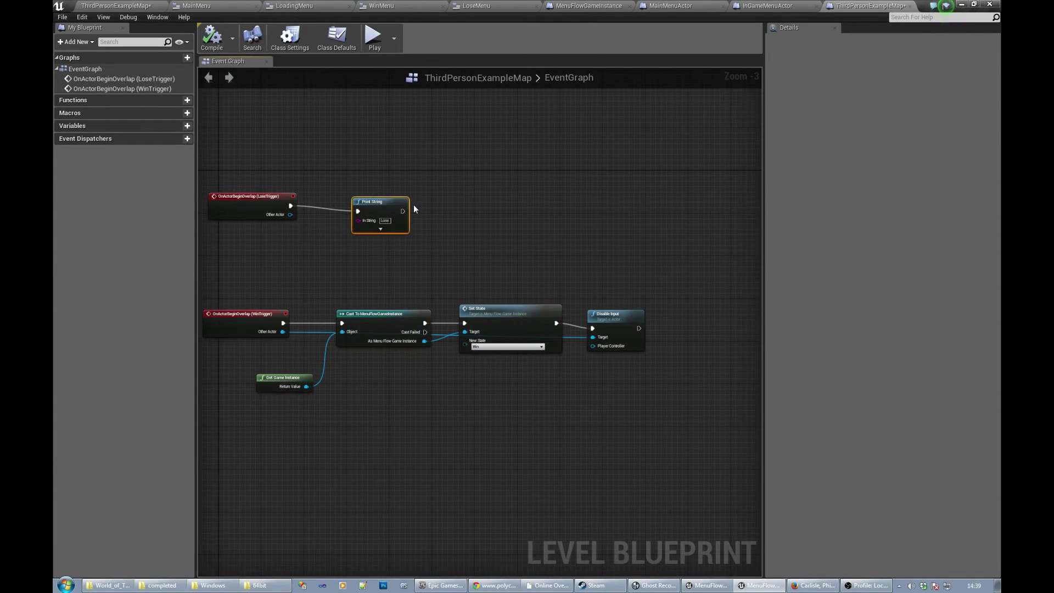
- Delete Print String and paste a copy of the four win-chain nodes beside LoseTrigger
key(Delete)
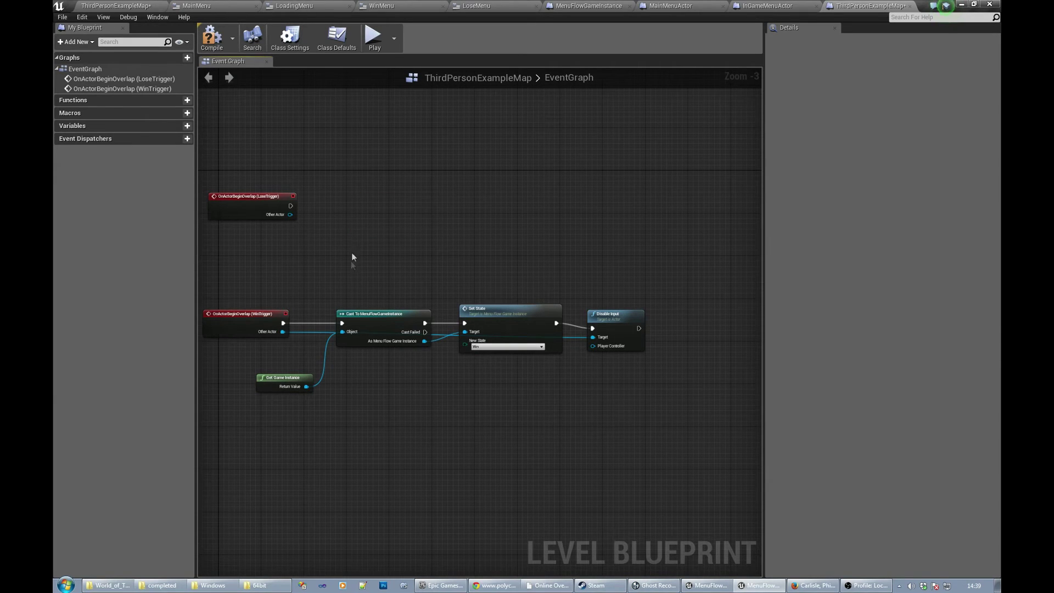
drag(304, 279, 600, 400)
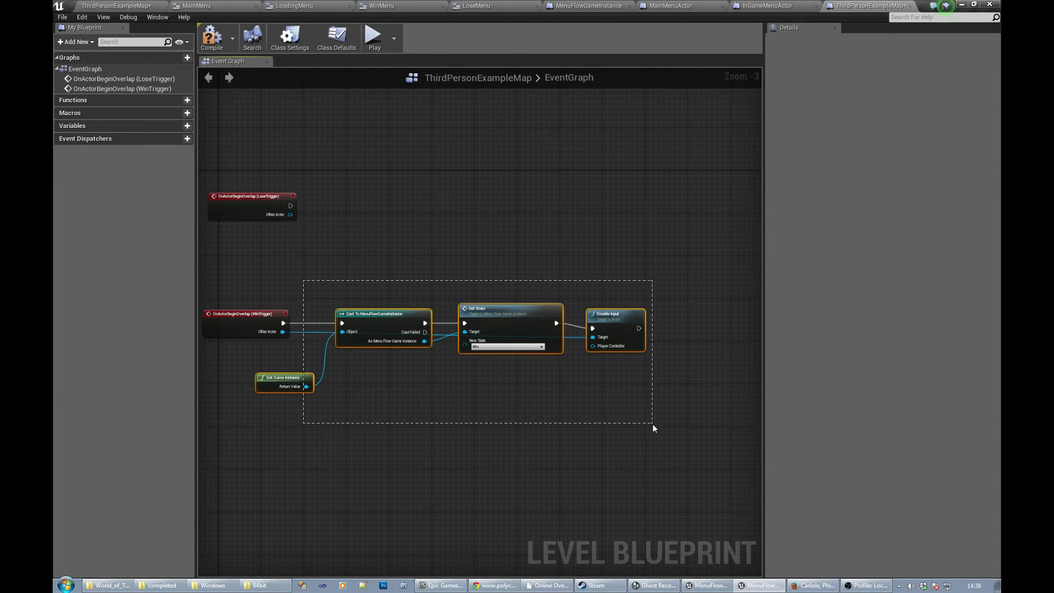
drag(690, 414, 653, 423)
key(ctrl+c)
key(ctrl+v)
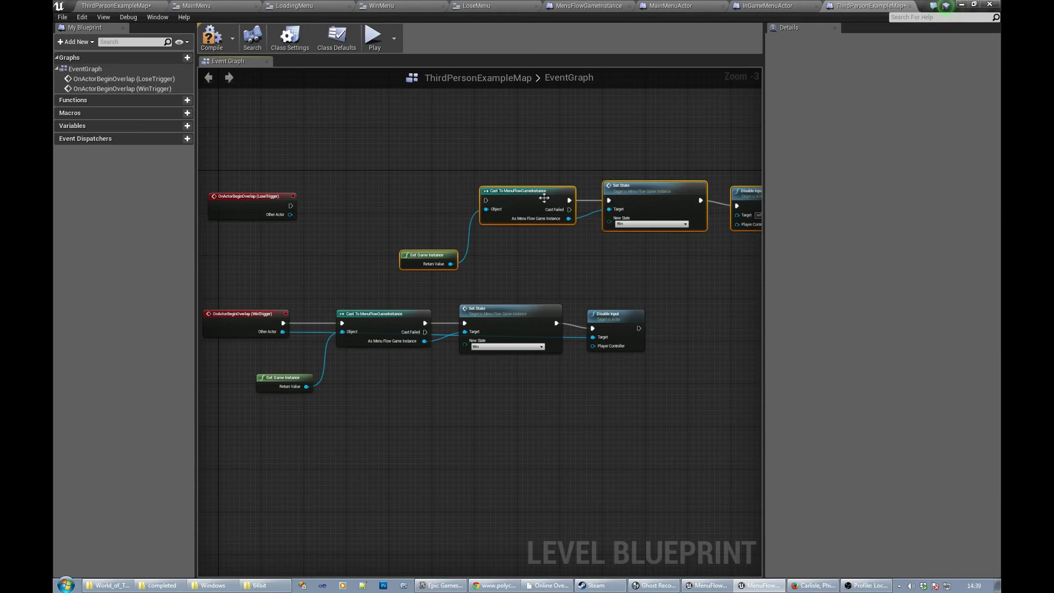
mouse_move(595, 194)
mouse_down()
mouse_move(616, 200)
mouse_move(480, 192)
mouse_up()
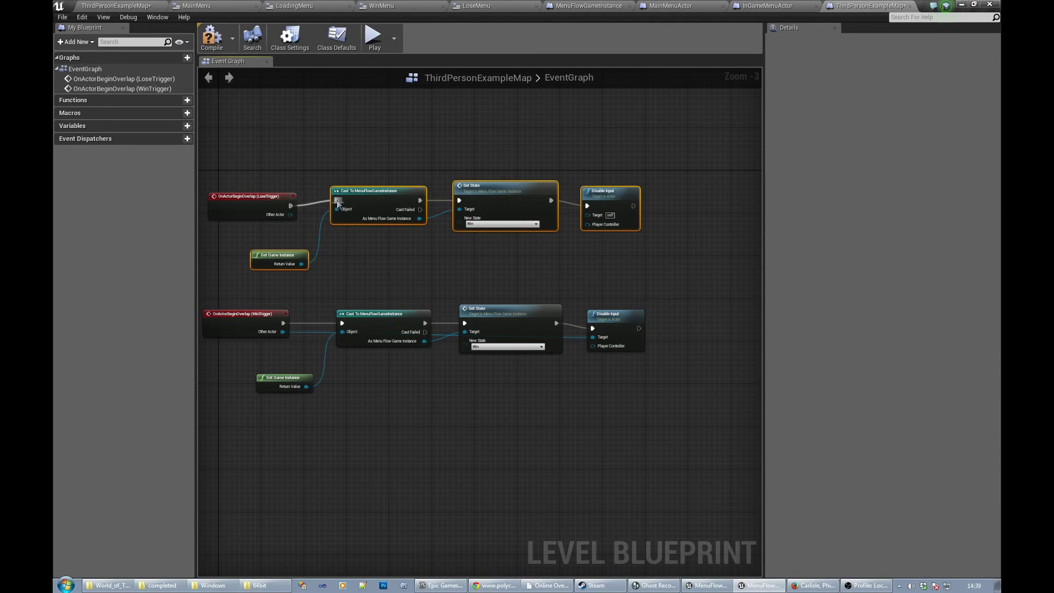
scroll(483, 251, up, 2)
- Set the copied chain's New State to Lose, wire Other Actor to Target, and compile
click(476, 215)
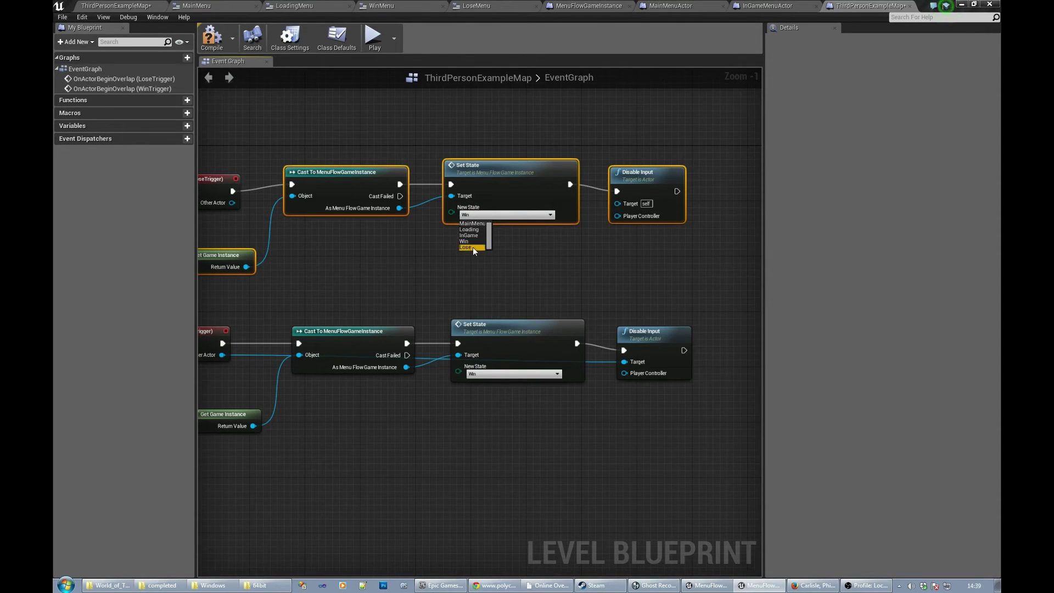
click(472, 247)
right_click(426, 249)
click(373, 259)
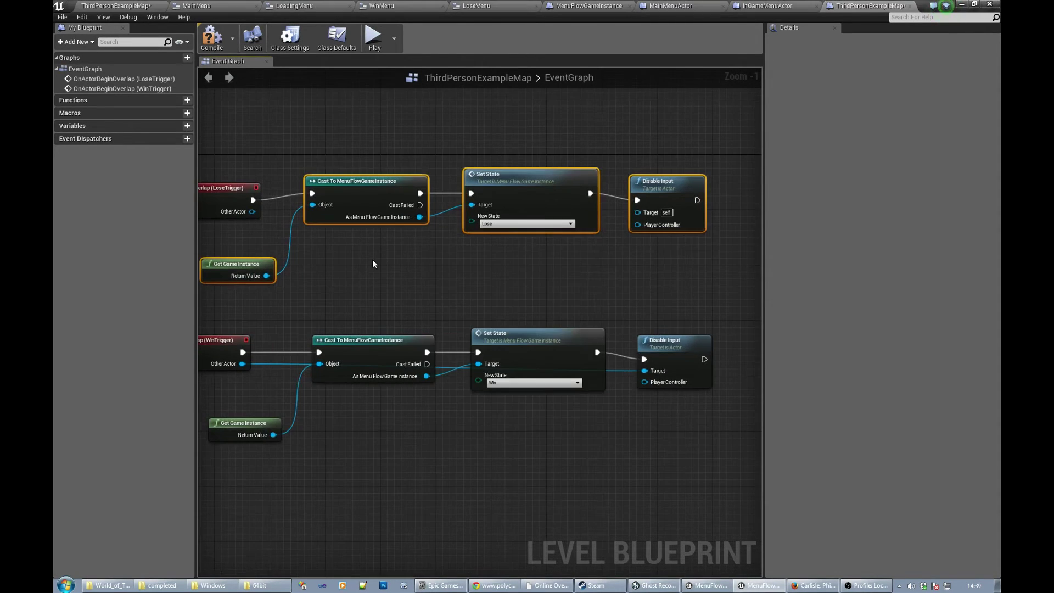
drag(253, 212, 638, 212)
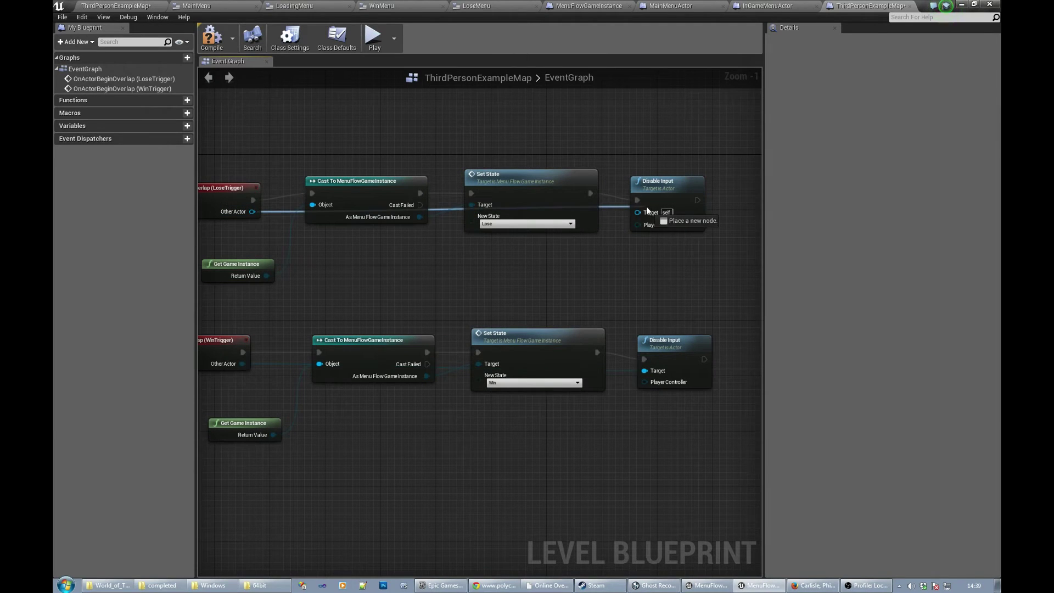
scroll(519, 278, down, 1)
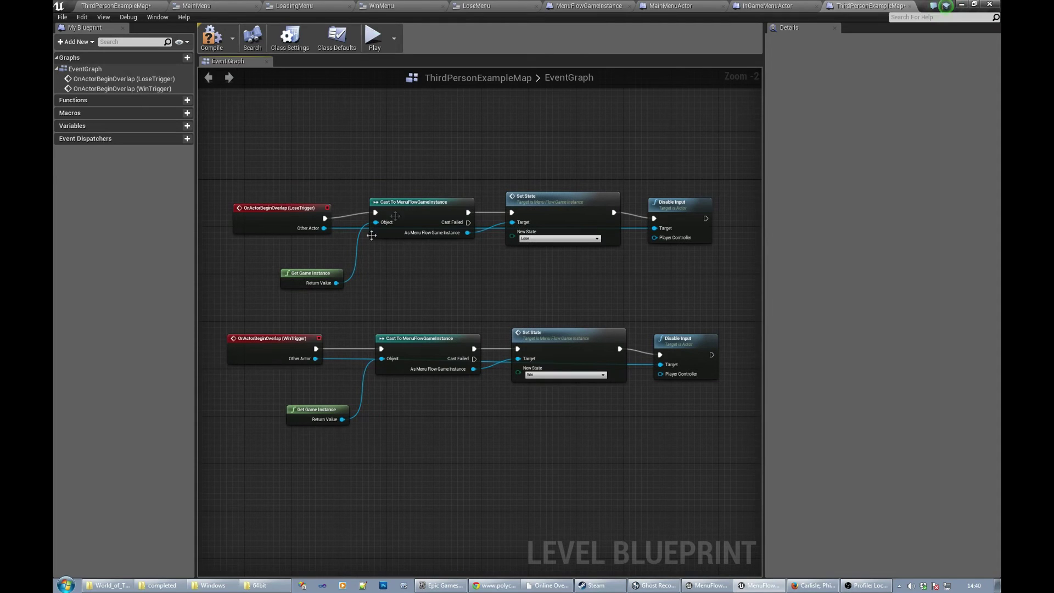
right_drag(421, 272, 398, 184)
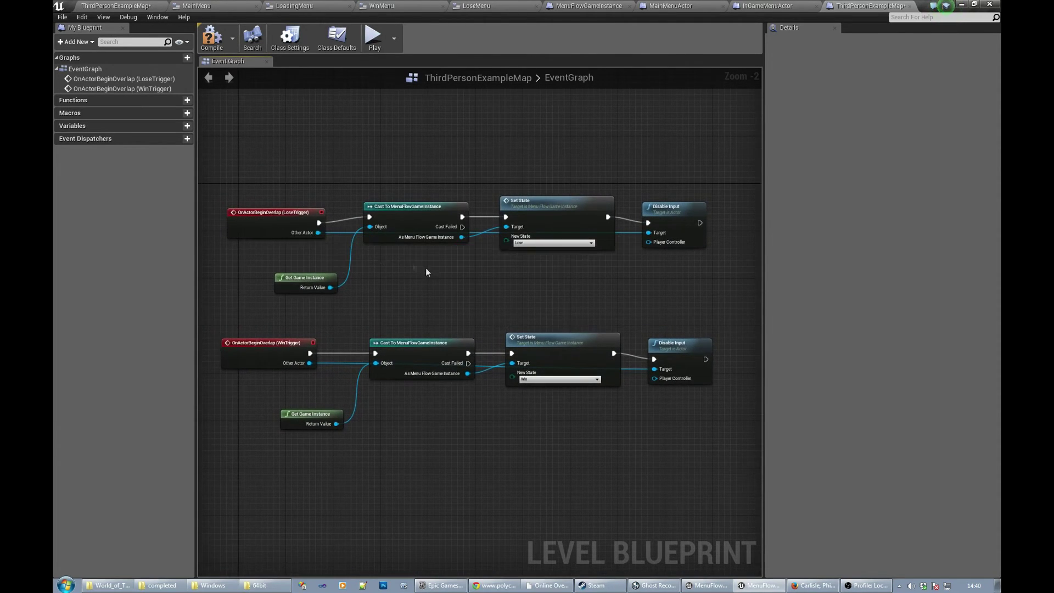
right_drag(426, 268, 285, 201)
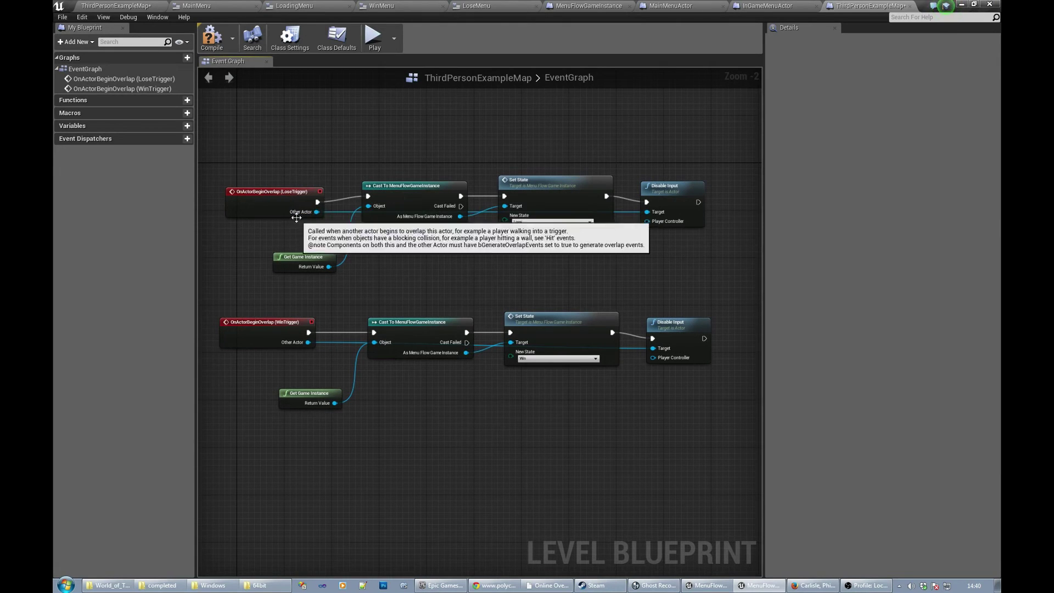
scroll(264, 202, down, 1)
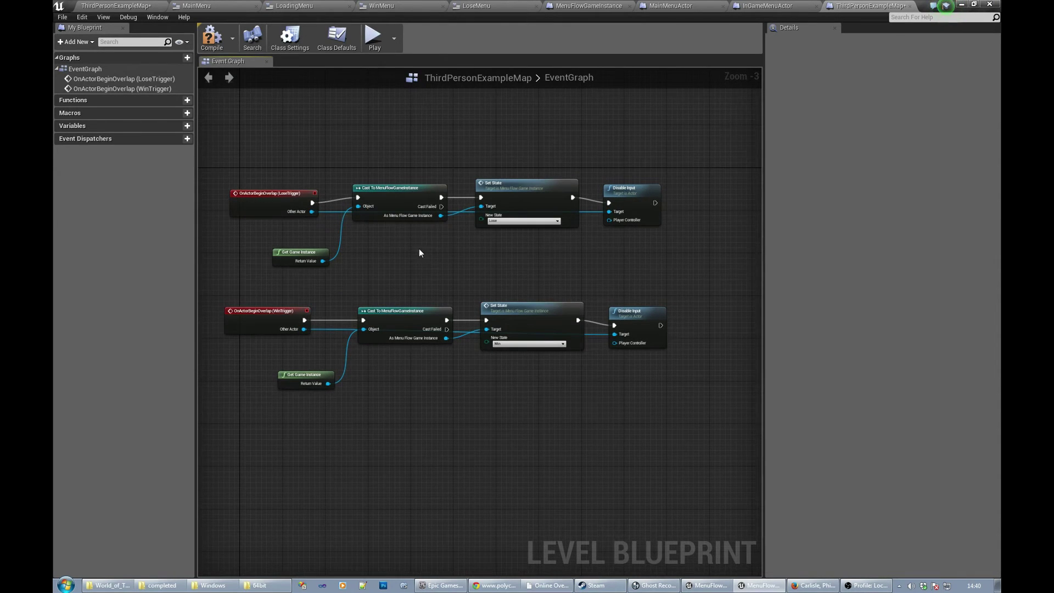
right_drag(419, 248, 384, 248)
scroll(374, 243, up, 1)
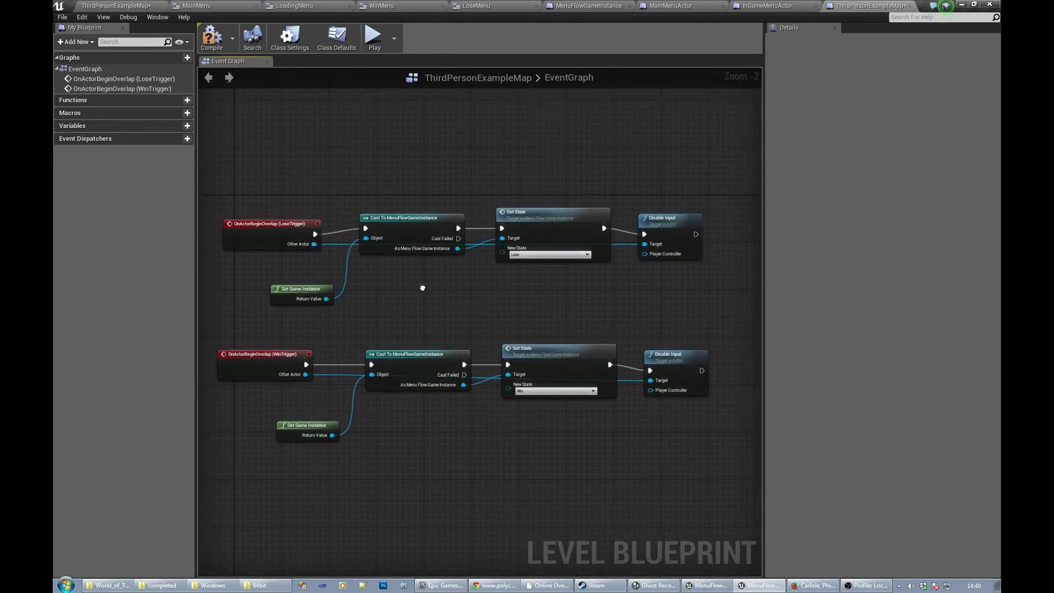
right_drag(459, 271, 413, 260)
click(219, 42)
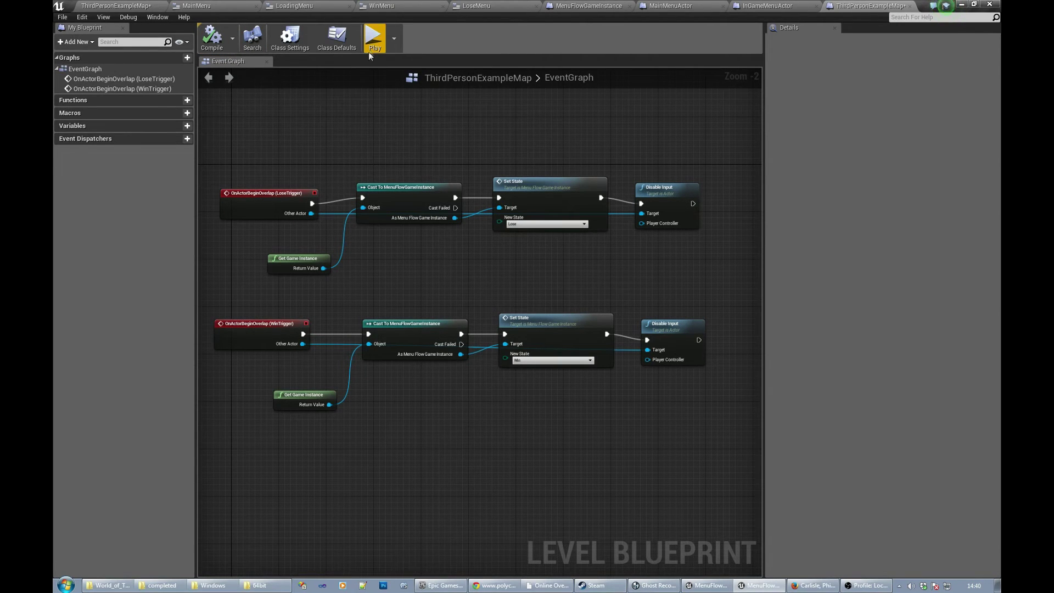
click(374, 35)
key(w)
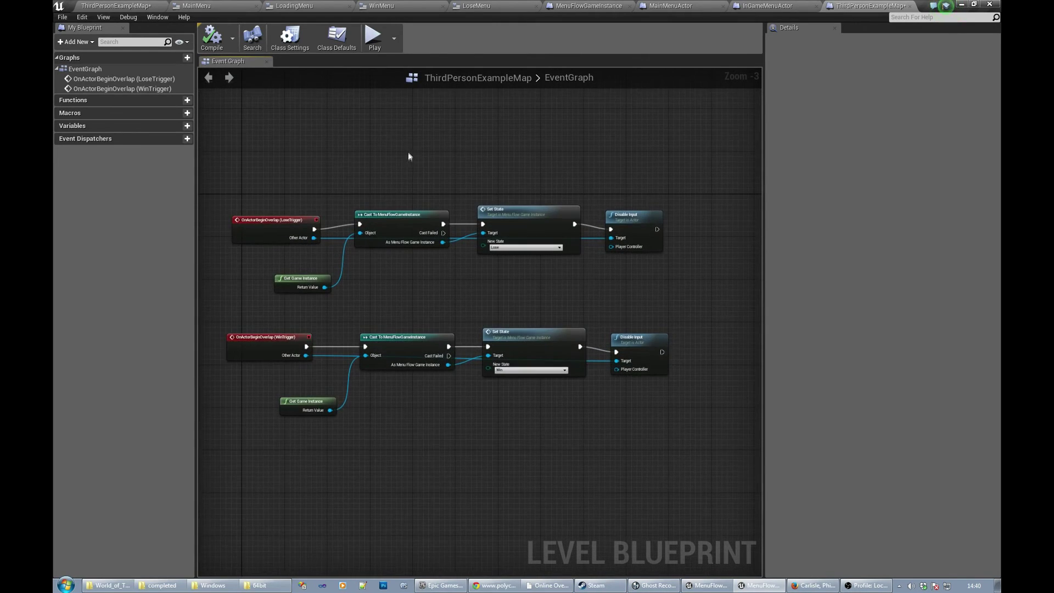
- Save ThirdPersonExampleMap, then select the OK button in the WinMenu widget designer
click(116, 6)
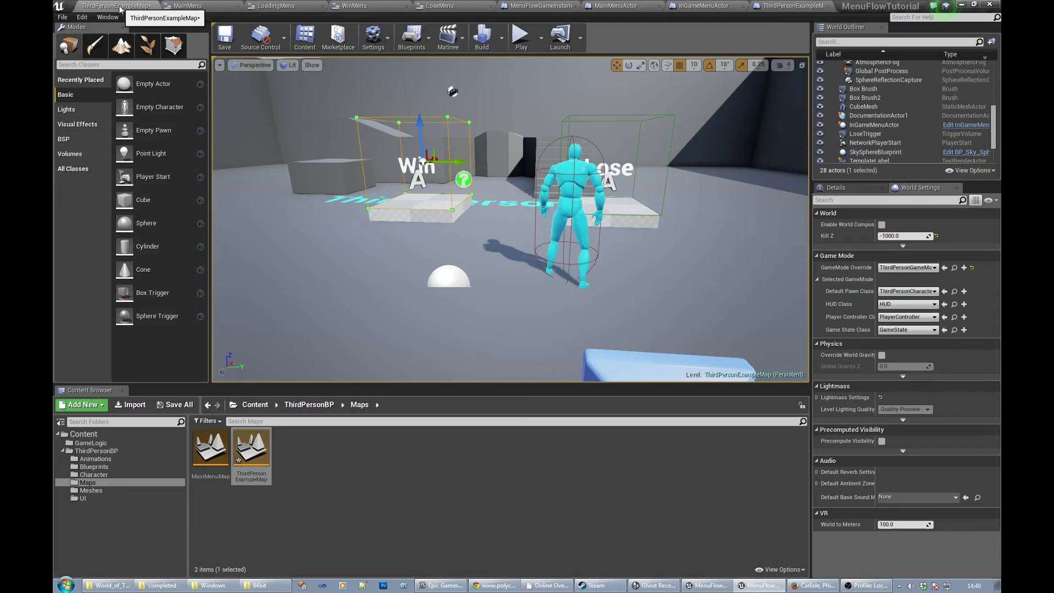
key(ctrl+s)
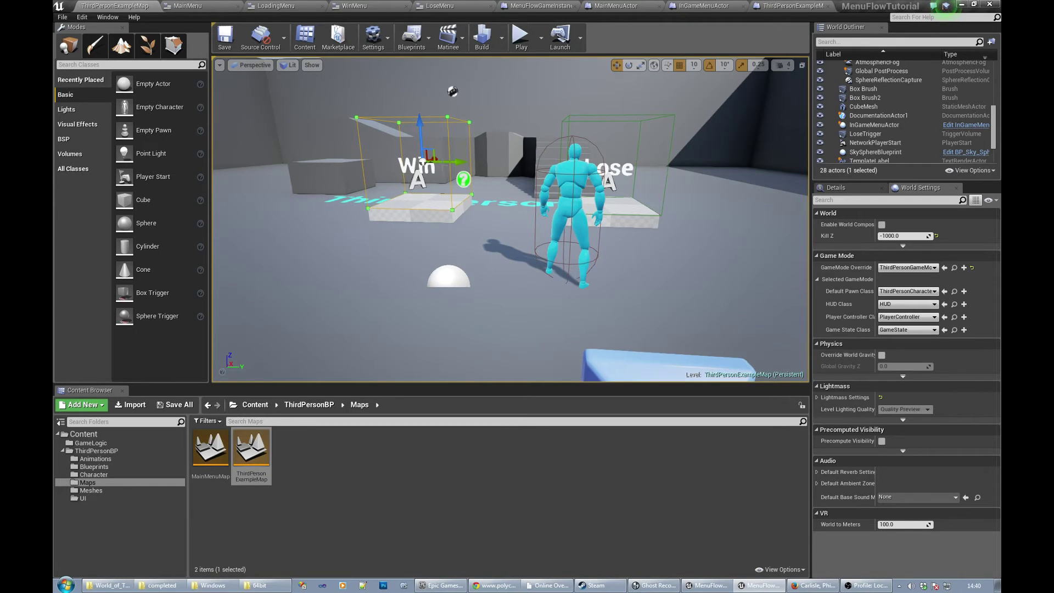
click(375, 6)
click(531, 282)
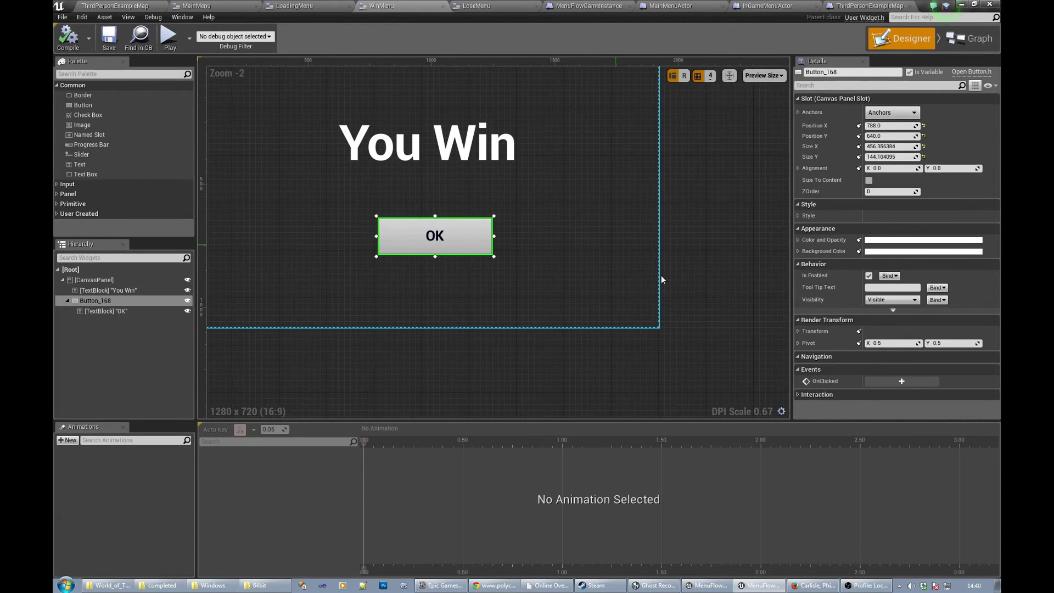
- Add an OnClicked event for the OK button and a Get Game Instance node
click(955, 383)
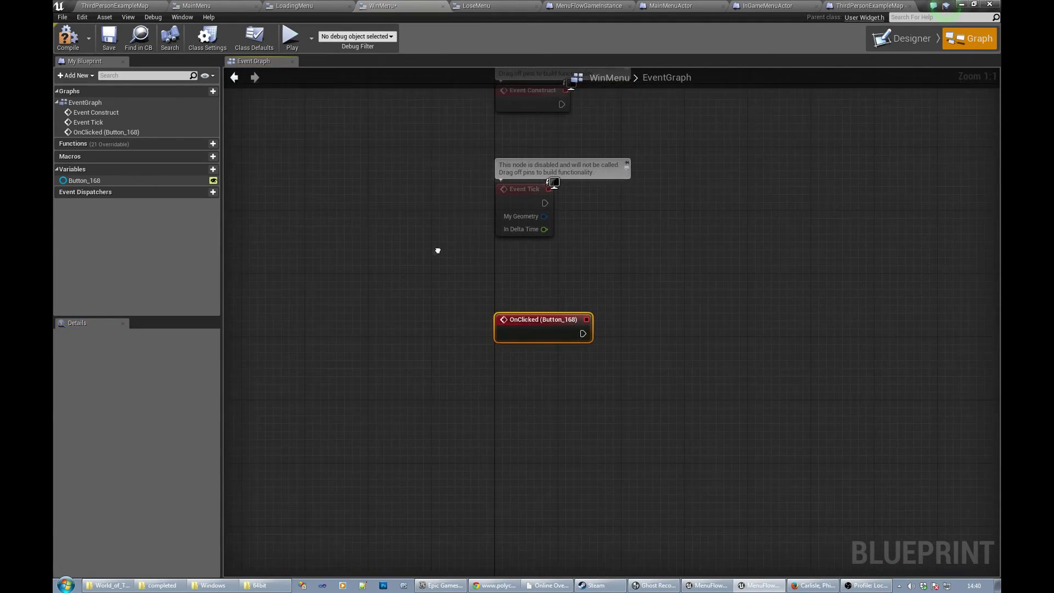
right_drag(550, 357, 469, 323)
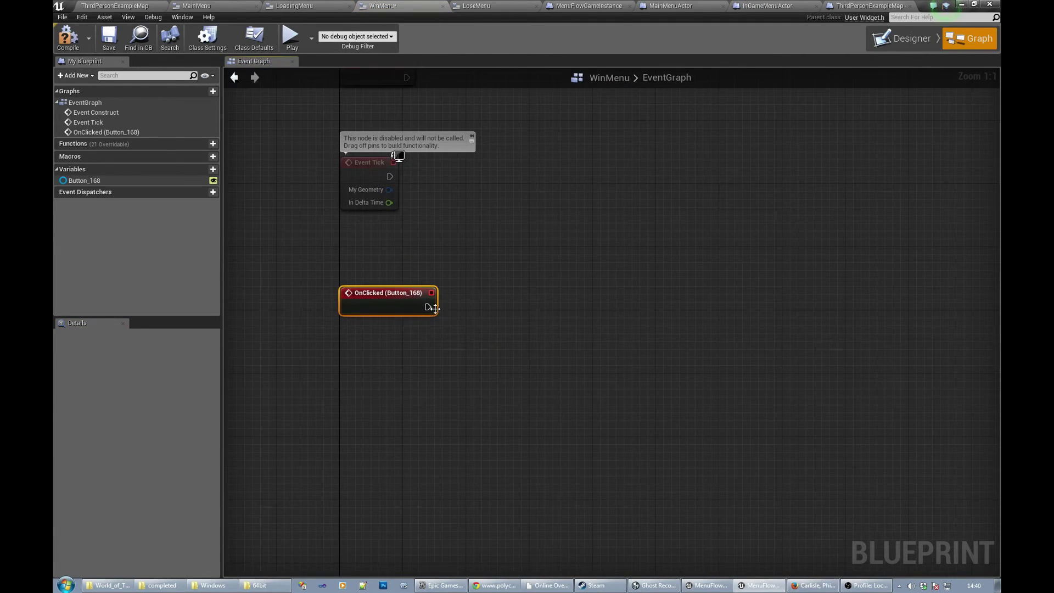
drag(426, 306, 494, 317)
click(424, 351)
right_click(414, 356)
text(get game)
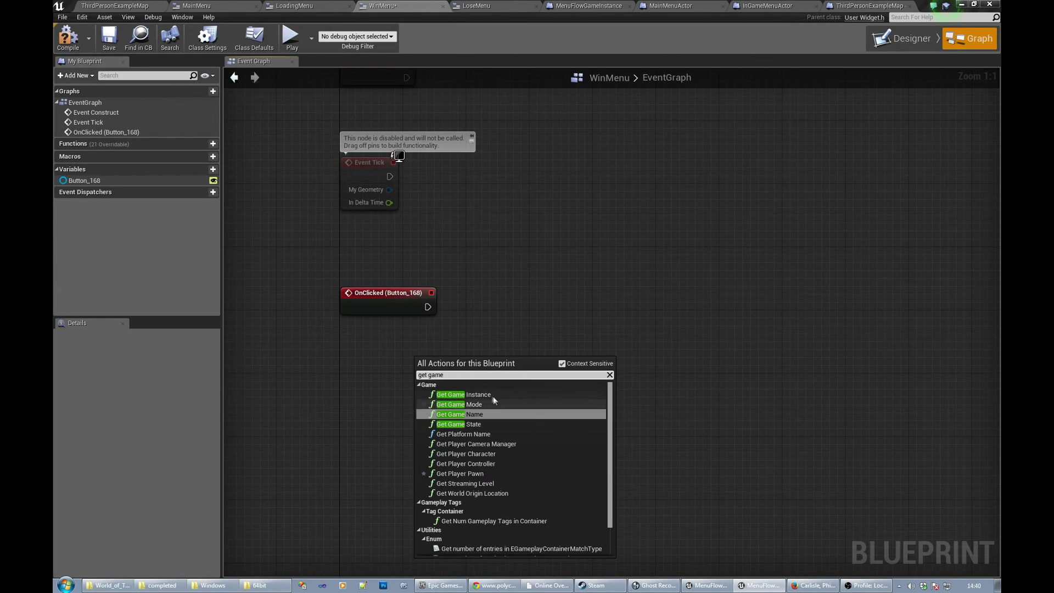
click(494, 394)
- Cast the game instance to MenuFlowGameInstance, driven by OnClicked, and browse the cast result's actions
drag(486, 377, 535, 337)
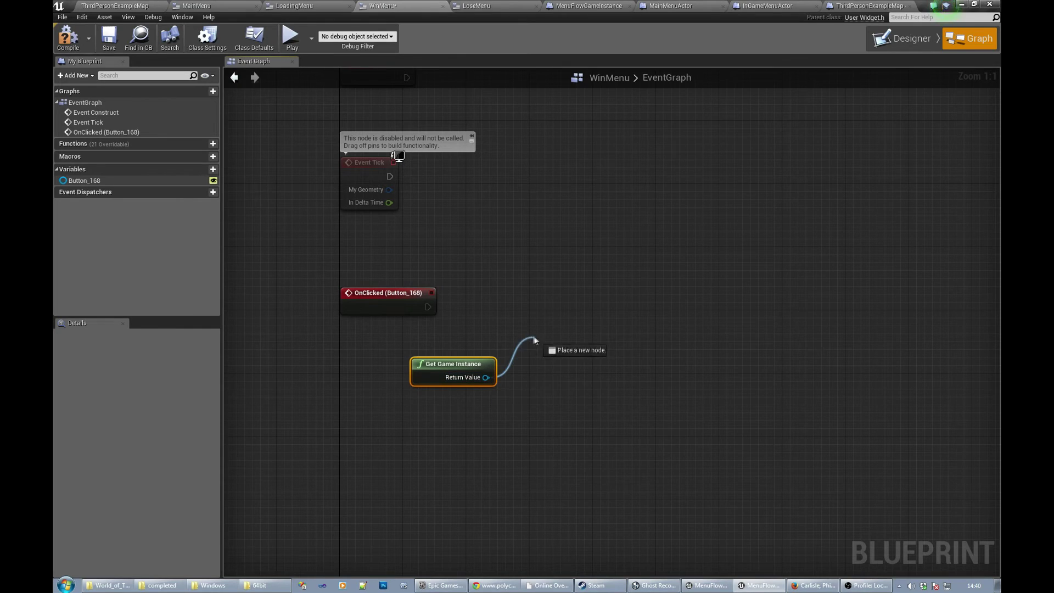
text(cast)
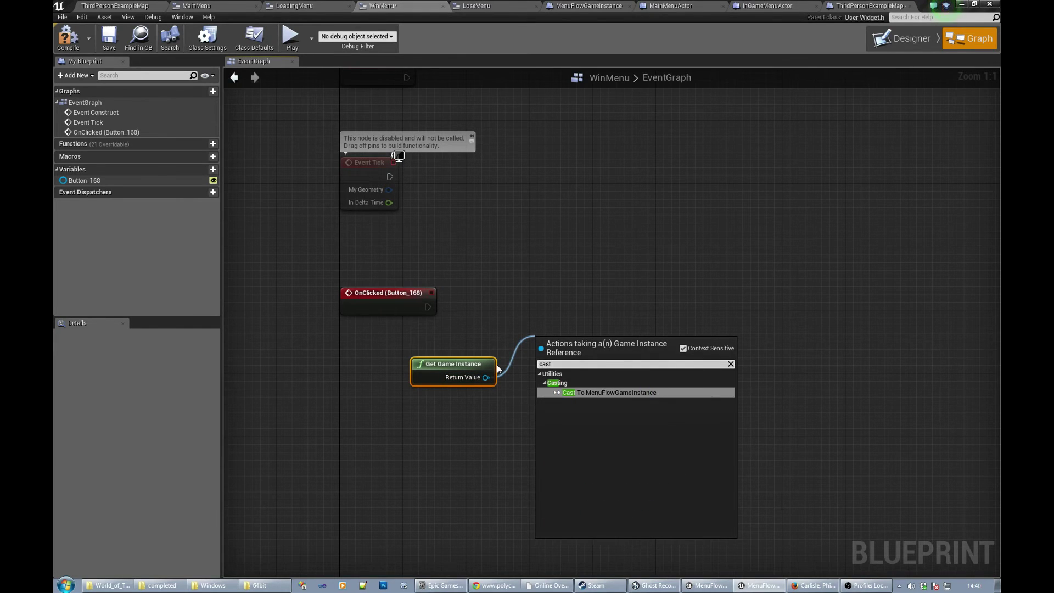
click(593, 391)
drag(587, 344, 545, 296)
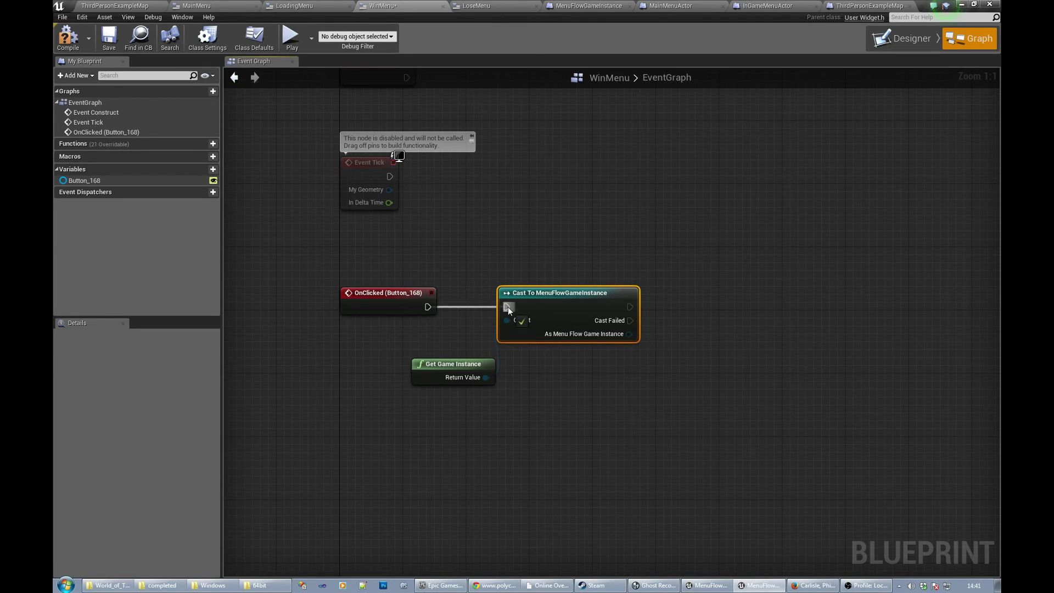
drag(426, 307, 507, 306)
right_drag(580, 348, 482, 336)
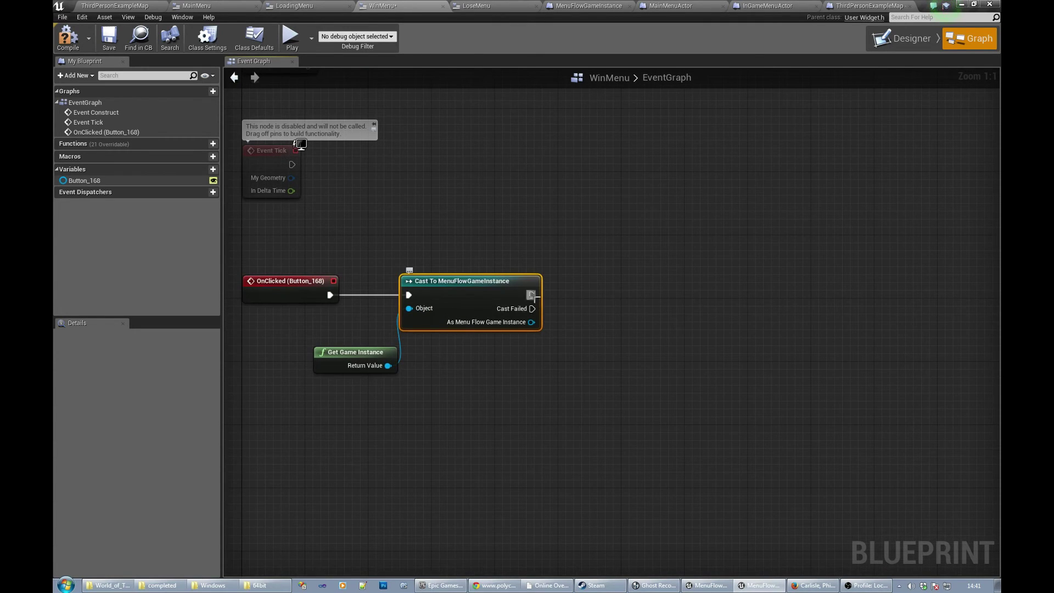
drag(531, 322, 588, 292)
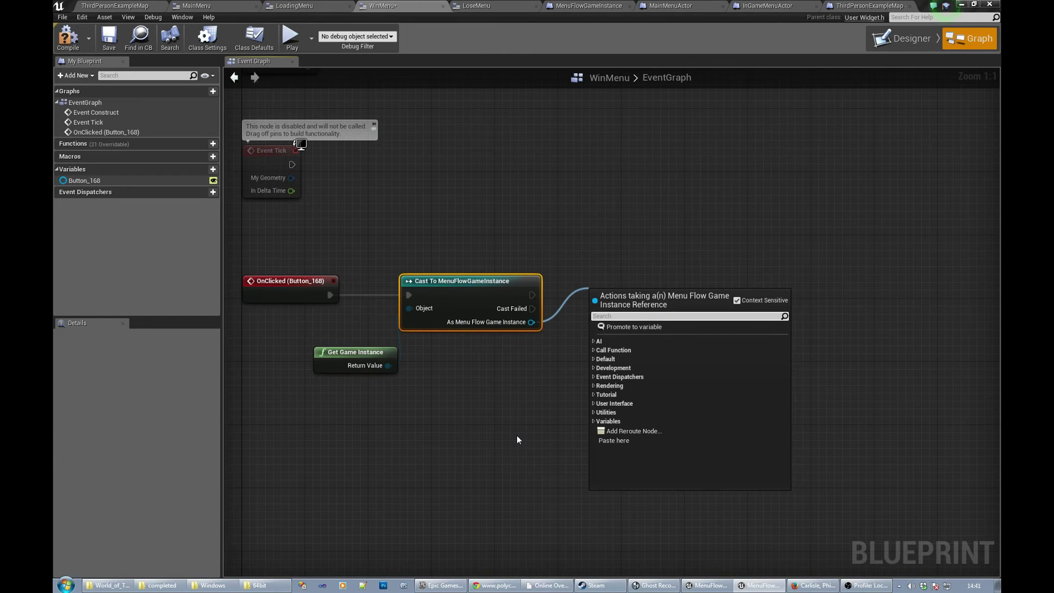
text(eset)
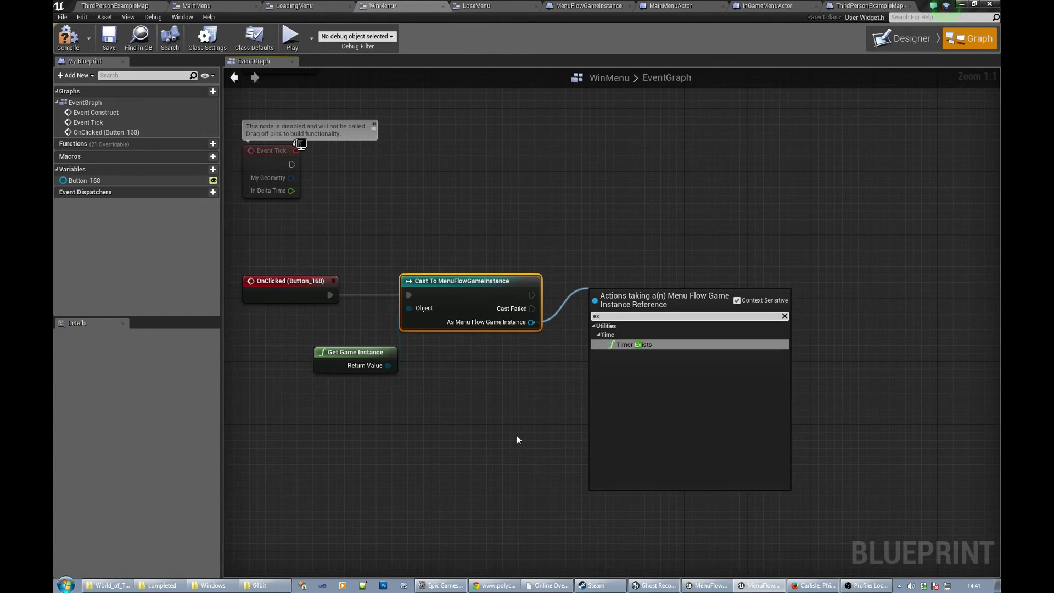
key(BackSpace)
key(BackSpace)
key(BackSpace)
text(en)
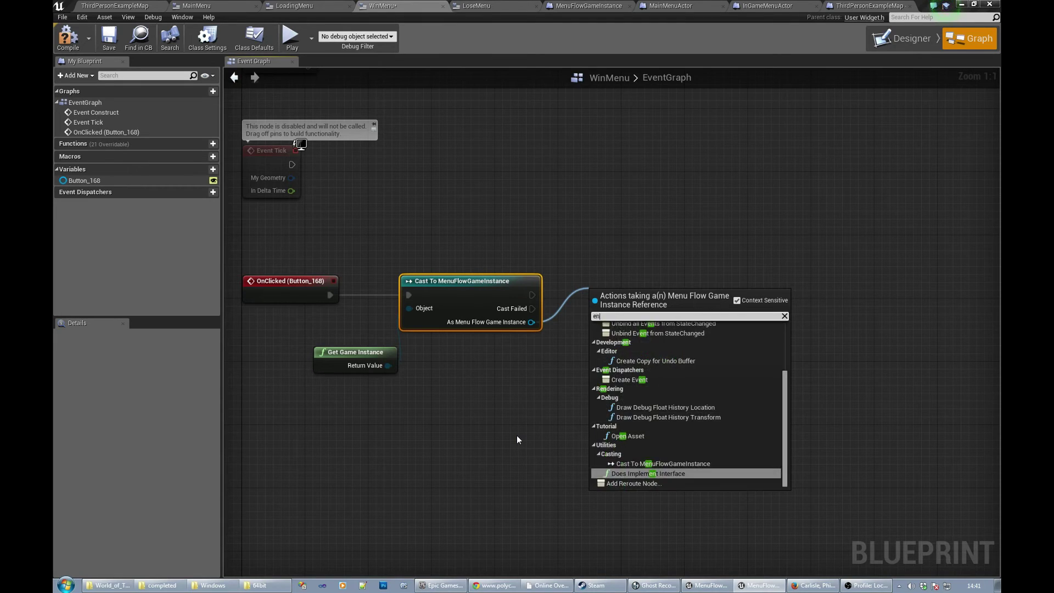
text(d)
key(BackSpace)
key(BackSpace)
key(BackSpace)
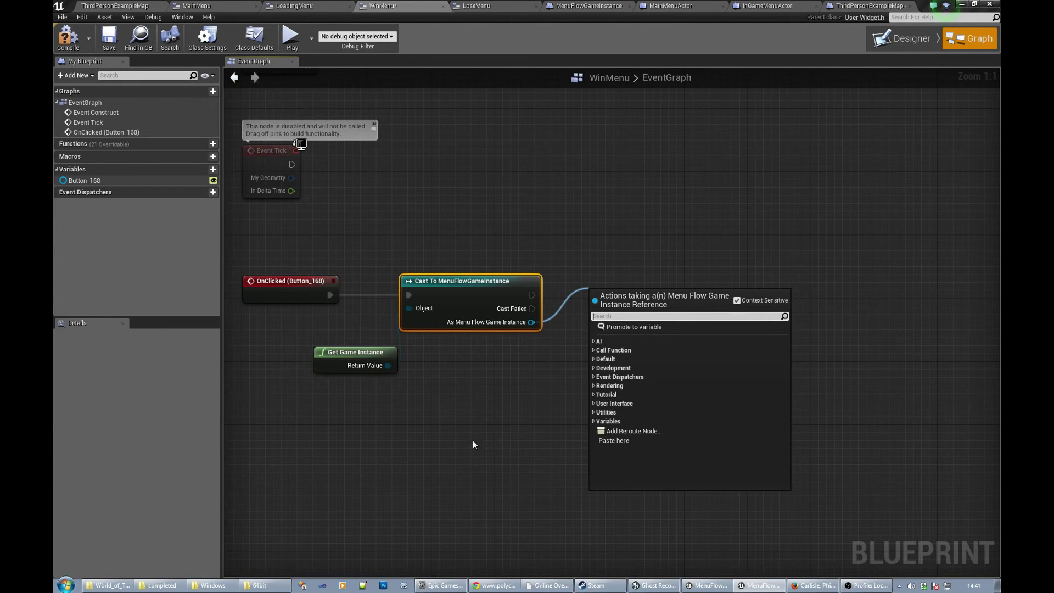
click(609, 6)
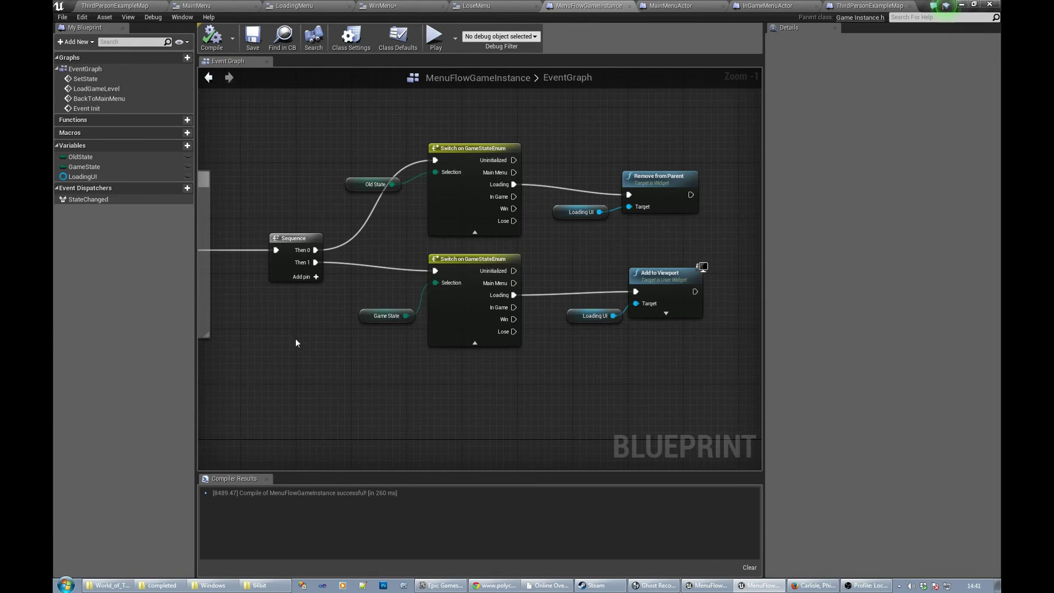
scroll(326, 392, up, 1)
scroll(326, 390, down, 2)
scroll(249, 385, up, 2)
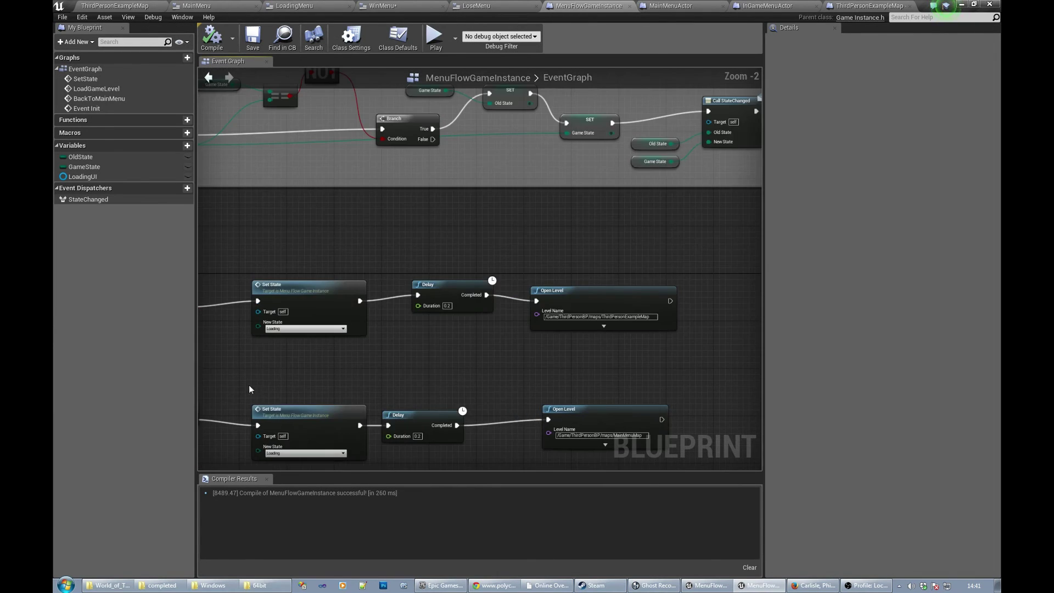
- Review the LoadGameLevel and BackToMainMenu events in MenuFlowGameInstance's graph
mouse_move(248, 385)
right_down()
mouse_move(452, 354)
mouse_move(379, 317)
right_up()
scroll(452, 359, up, 1)
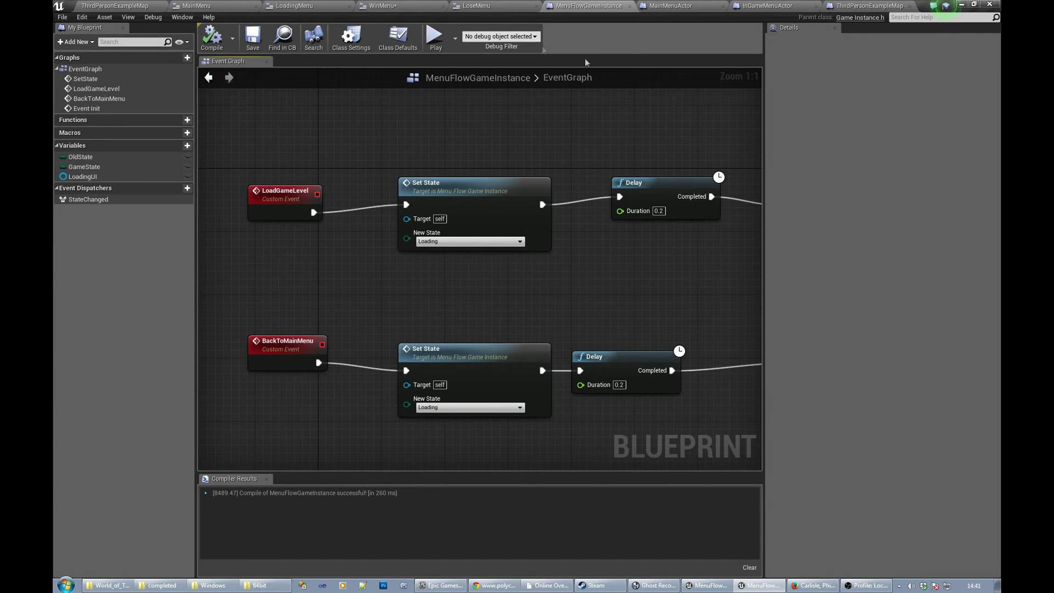
click(393, 11)
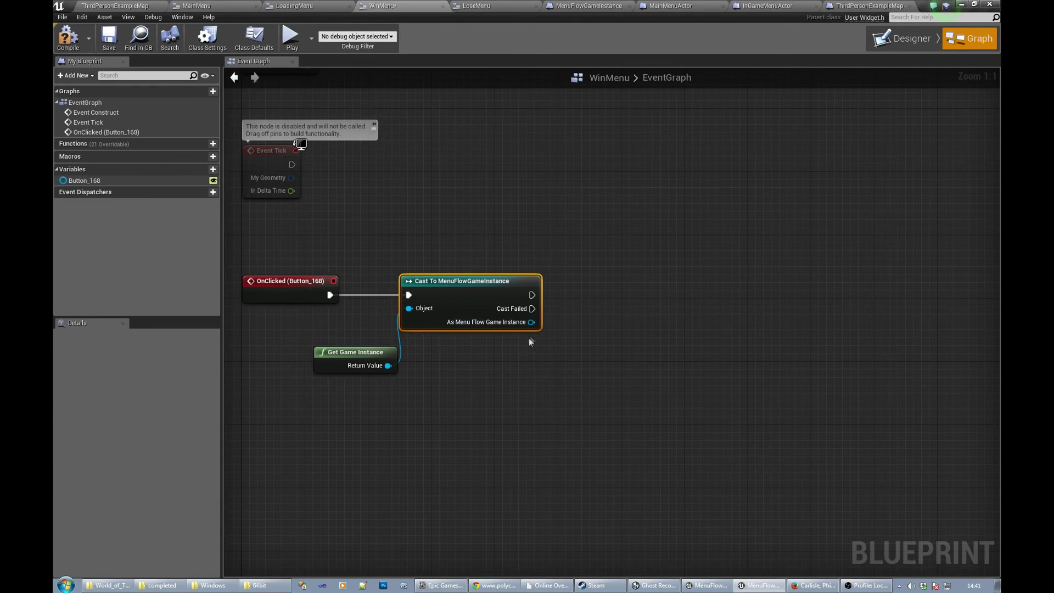
- Call Back to Main Menu from the cast result and compile WinMenu
drag(530, 323, 605, 266)
text(b)
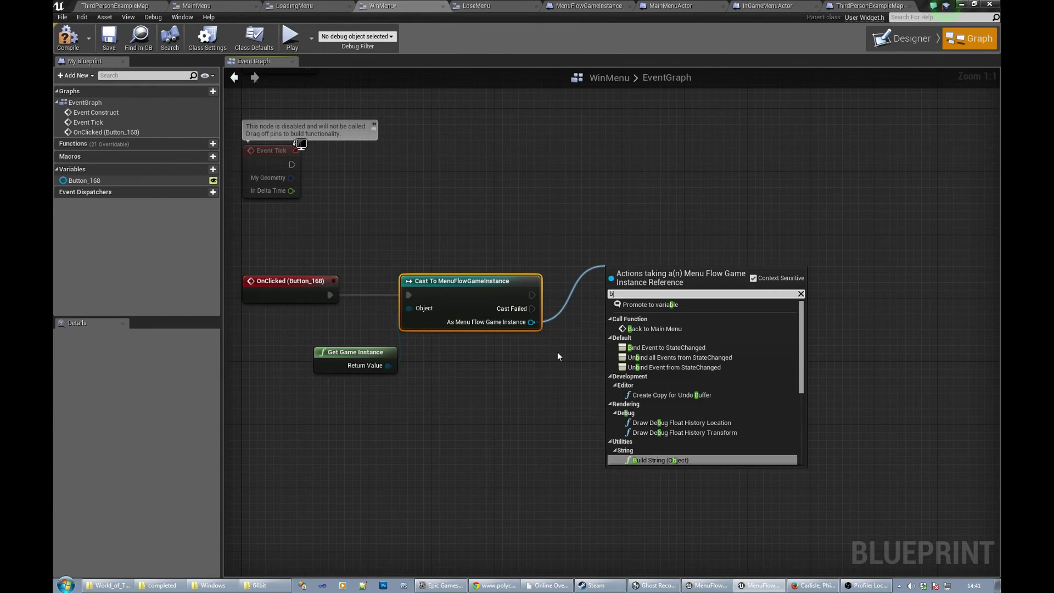
text(ack)
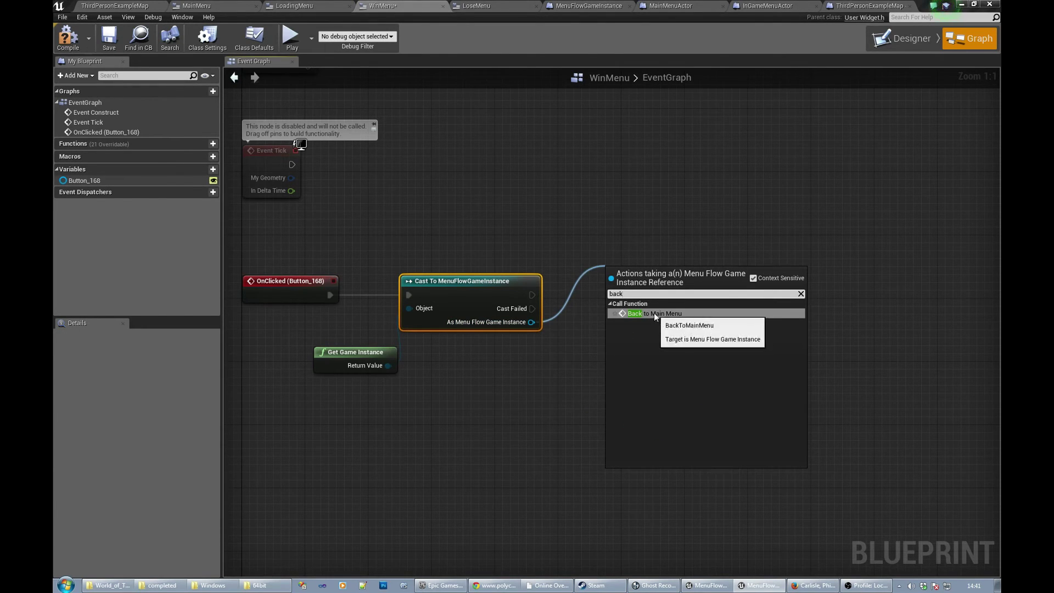
click(654, 313)
right_drag(548, 360, 609, 338)
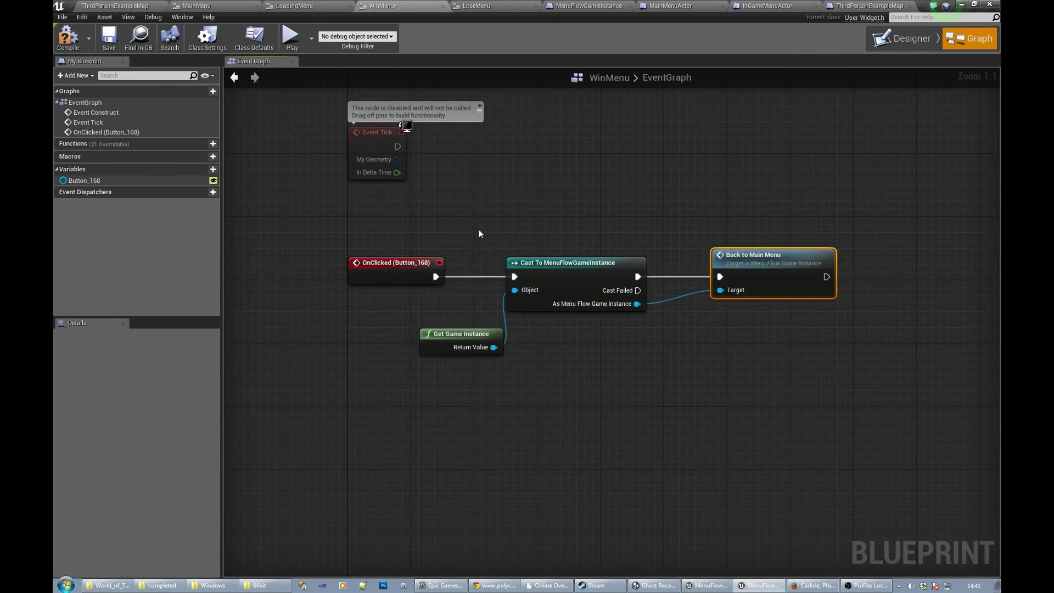
click(72, 42)
- Box-select the cast, Get Game Instance and Back to Main Menu nodes
mouse_move(614, 242)
right_down()
mouse_move(607, 250)
mouse_move(587, 215)
right_up()
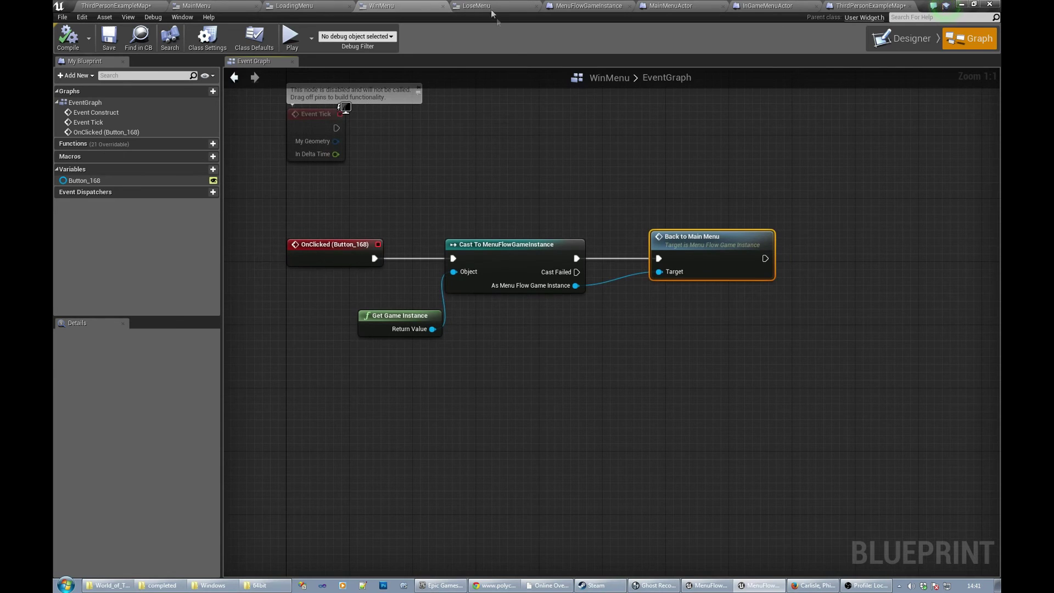
drag(412, 202, 710, 377)
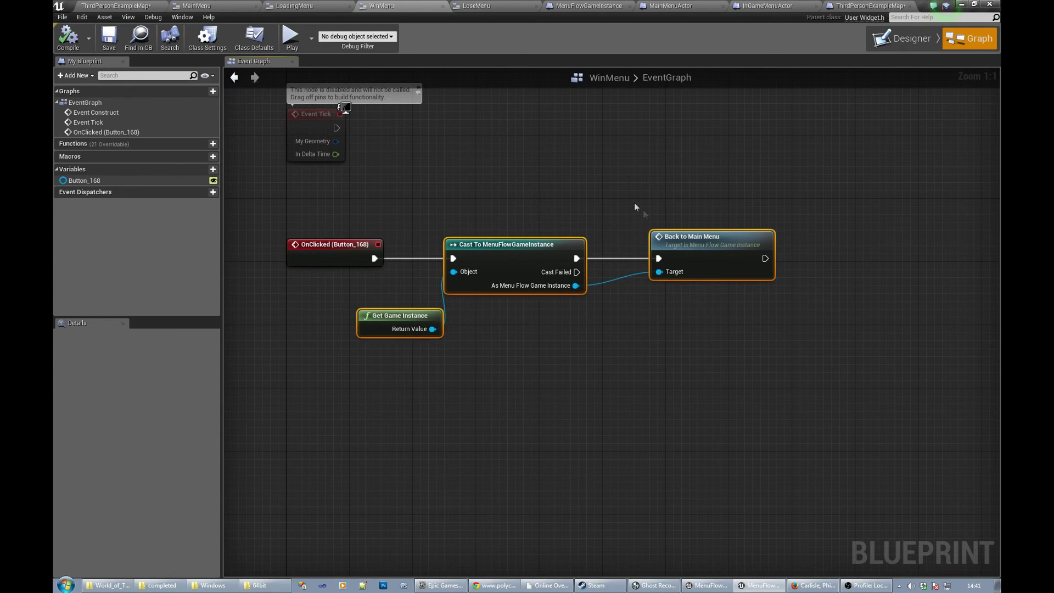
click(496, 11)
- Select LoseMenu's OK button and add its OnClicked event
click(488, 302)
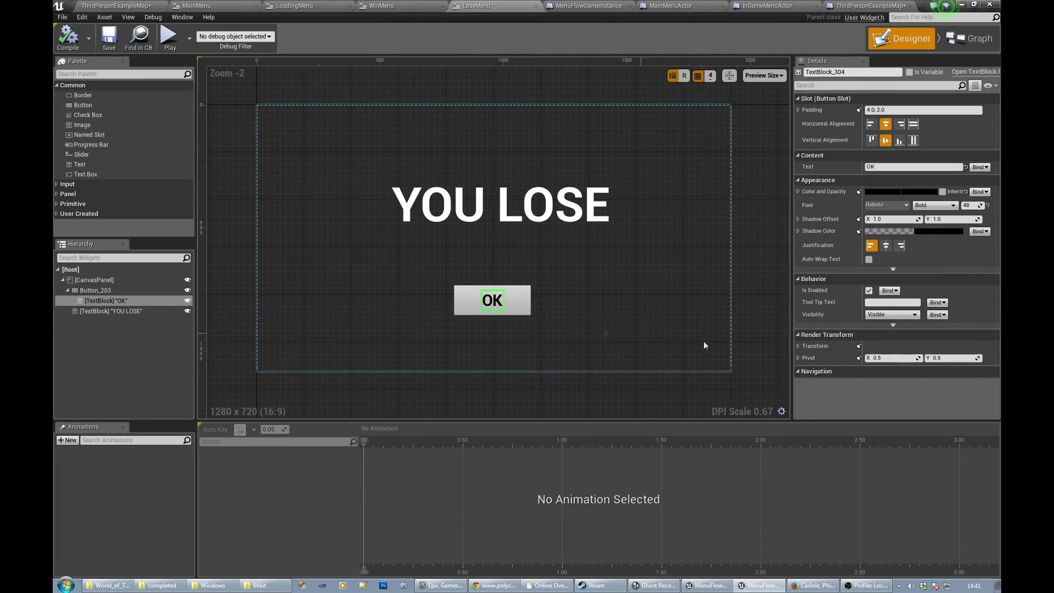
click(525, 303)
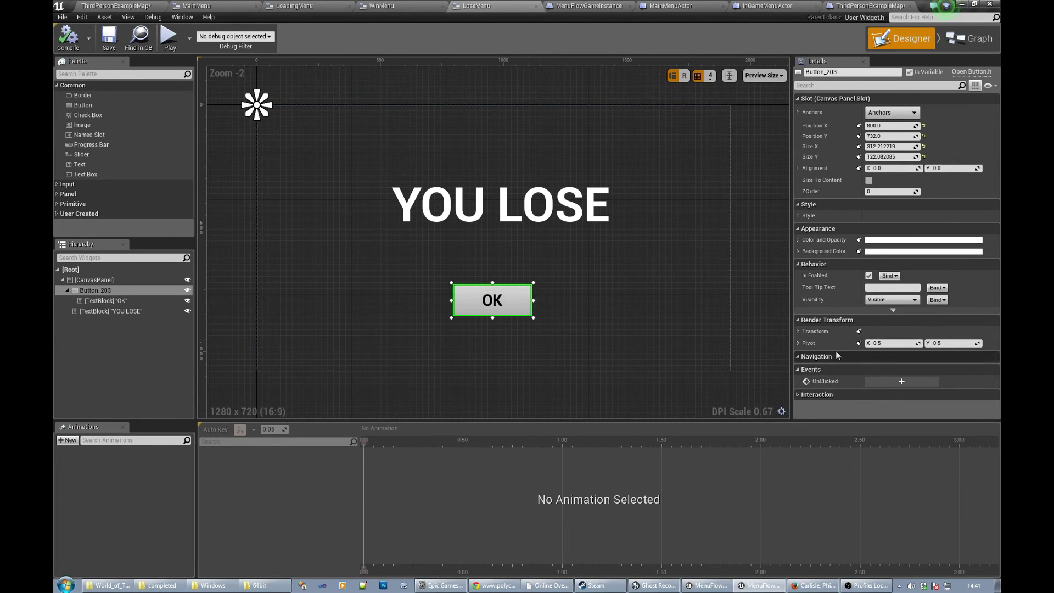
click(901, 380)
right_drag(581, 269, 338, 175)
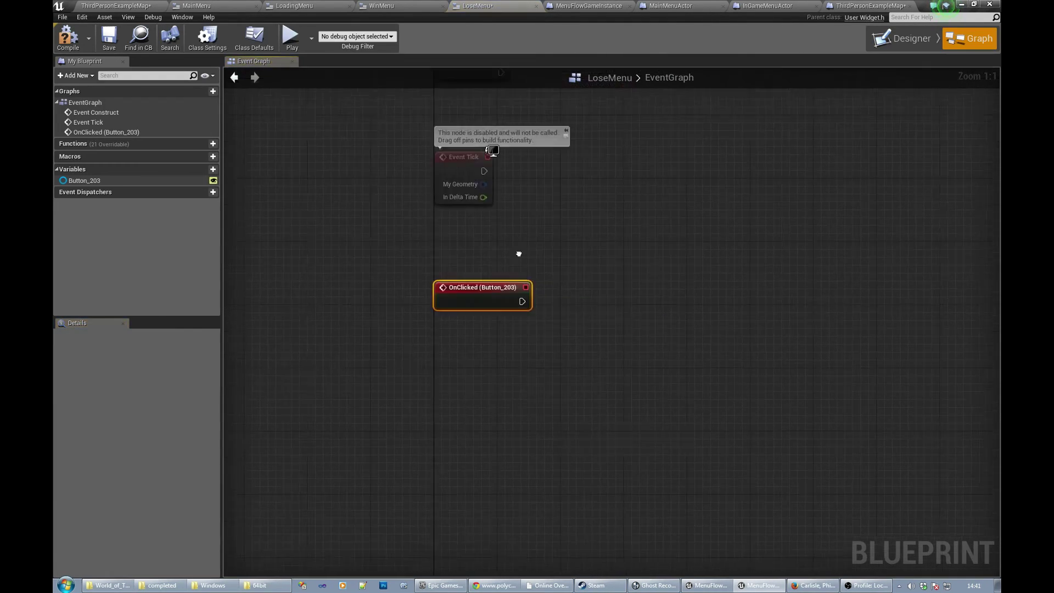
- Paste the cast and Back to Main Menu nodes, wire them to OnClicked, and compile
key(ctrl+v)
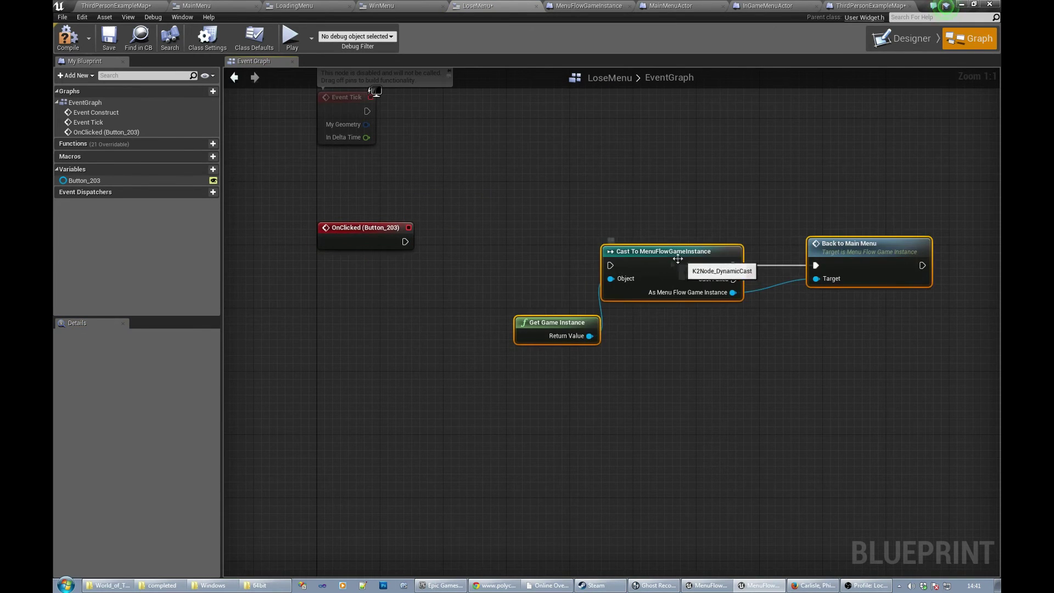
drag(618, 267, 483, 243)
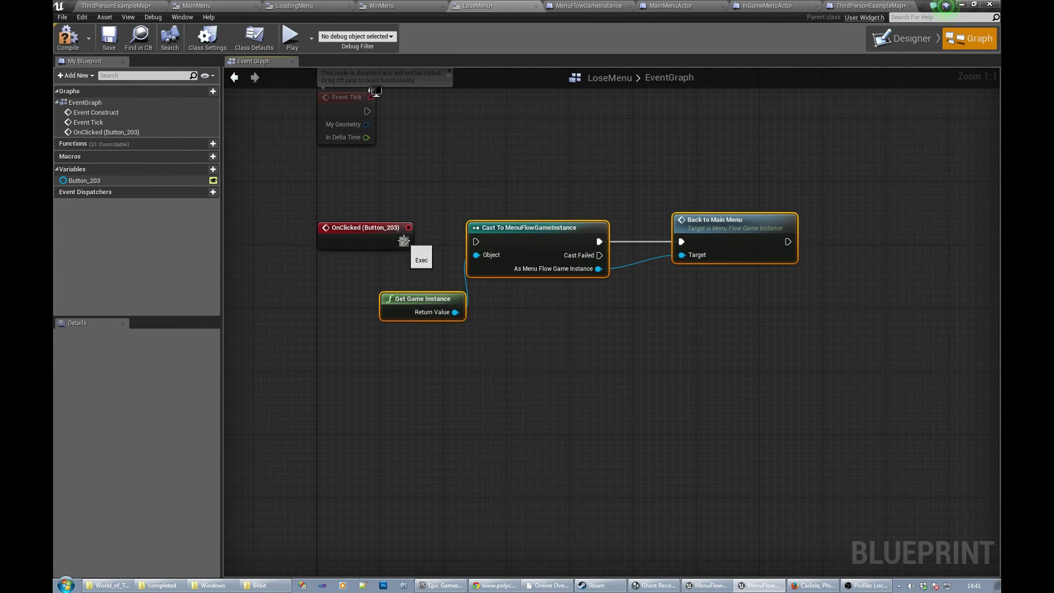
drag(403, 240, 476, 242)
right_drag(520, 196, 529, 200)
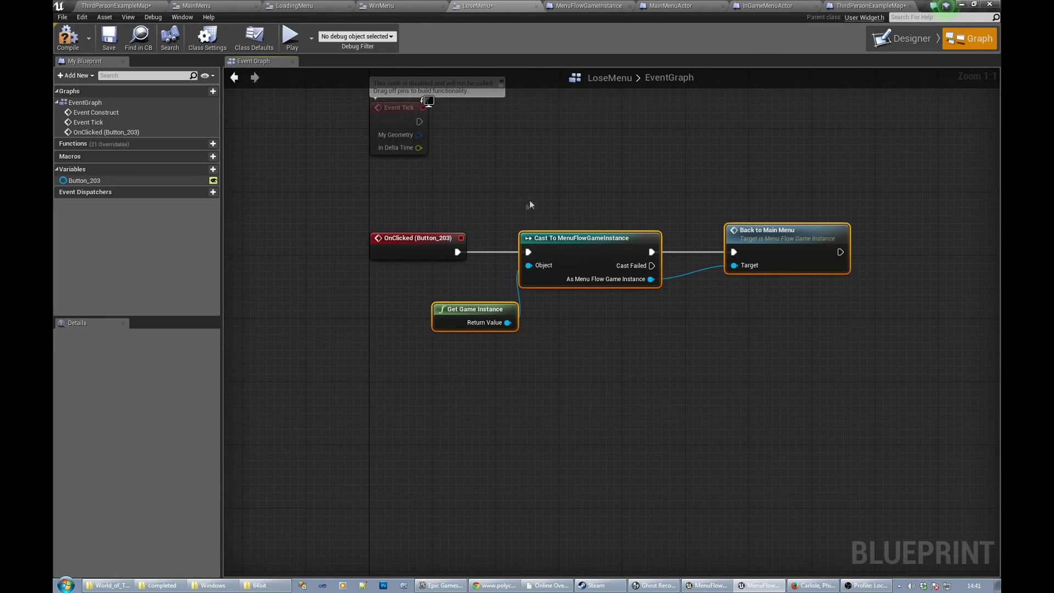
click(108, 40)
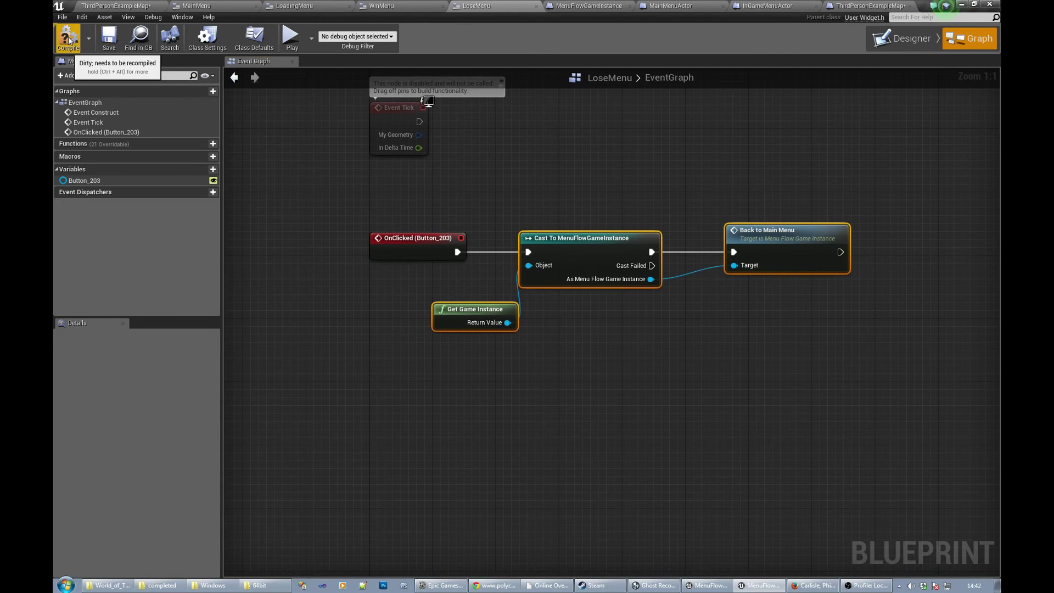
right_drag(296, 159, 311, 189)
scroll(327, 224, down, 2)
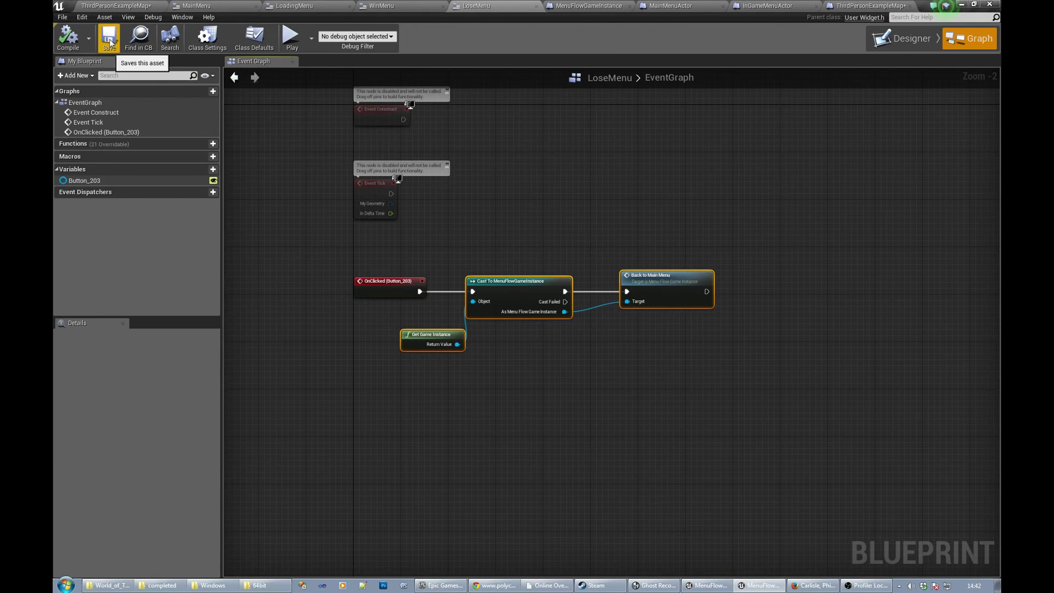
click(134, 8)
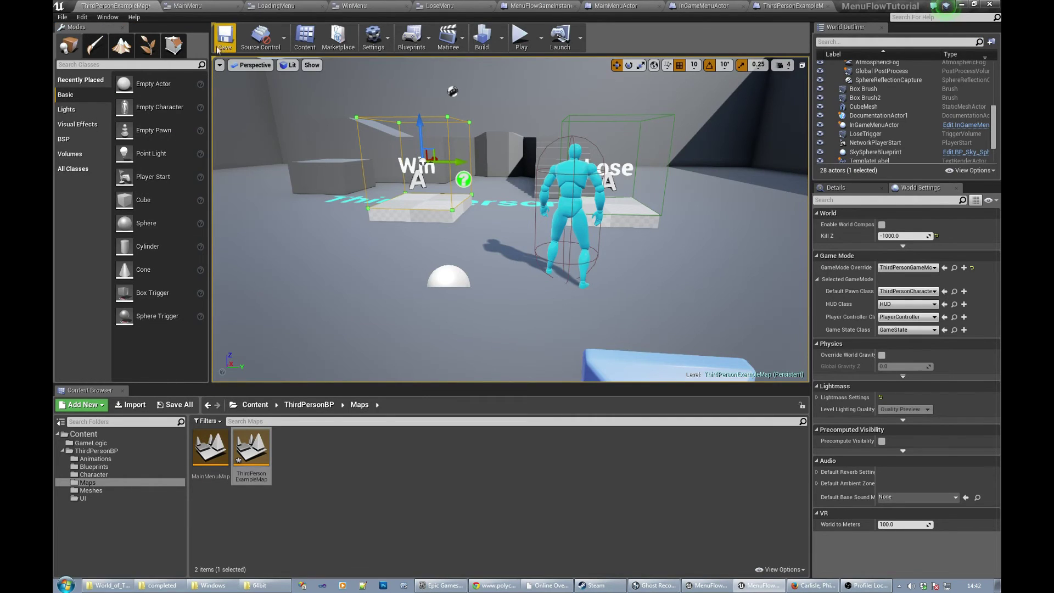
- Save the map, start play, and return to the main menu from You Win and You Lose
key(ctrl+s)
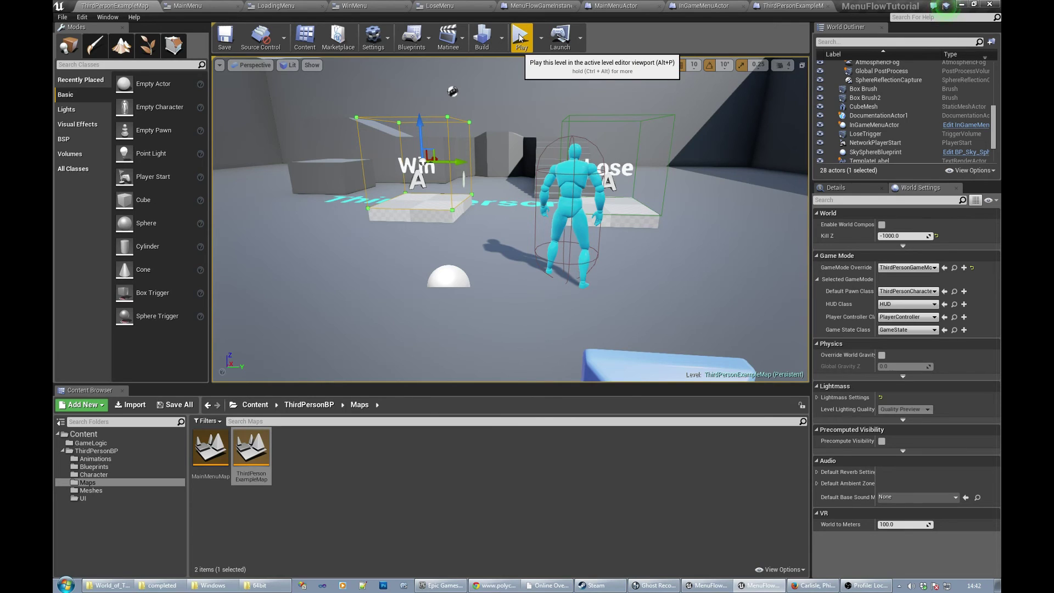
click(520, 37)
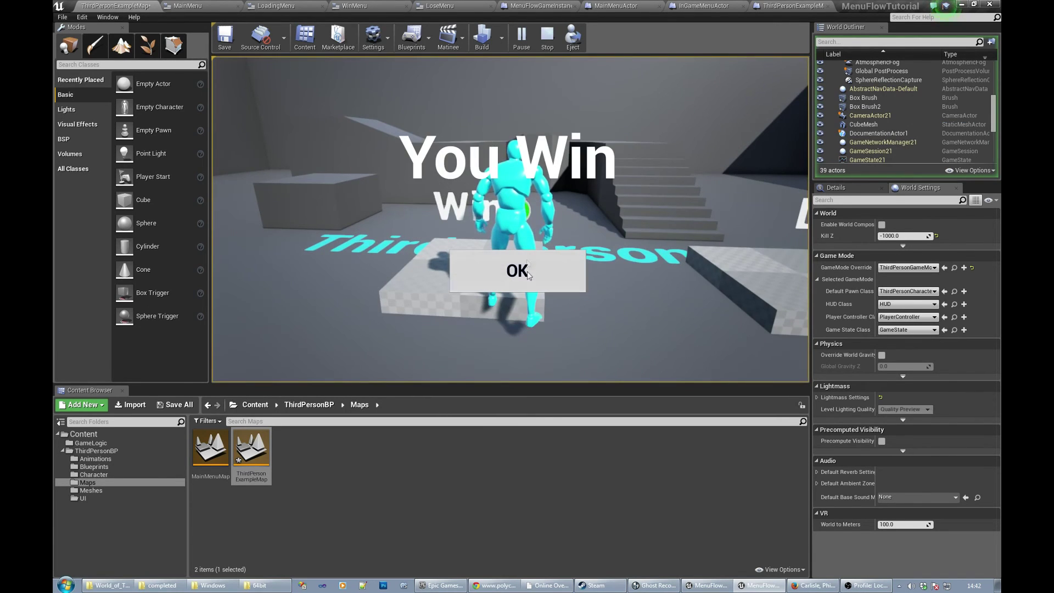
click(535, 274)
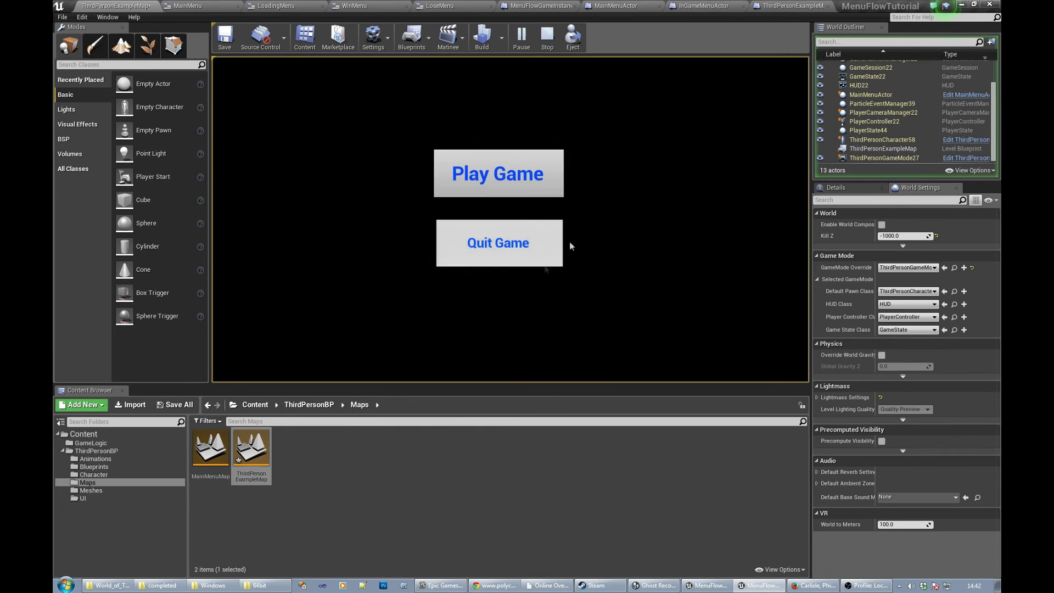
click(507, 175)
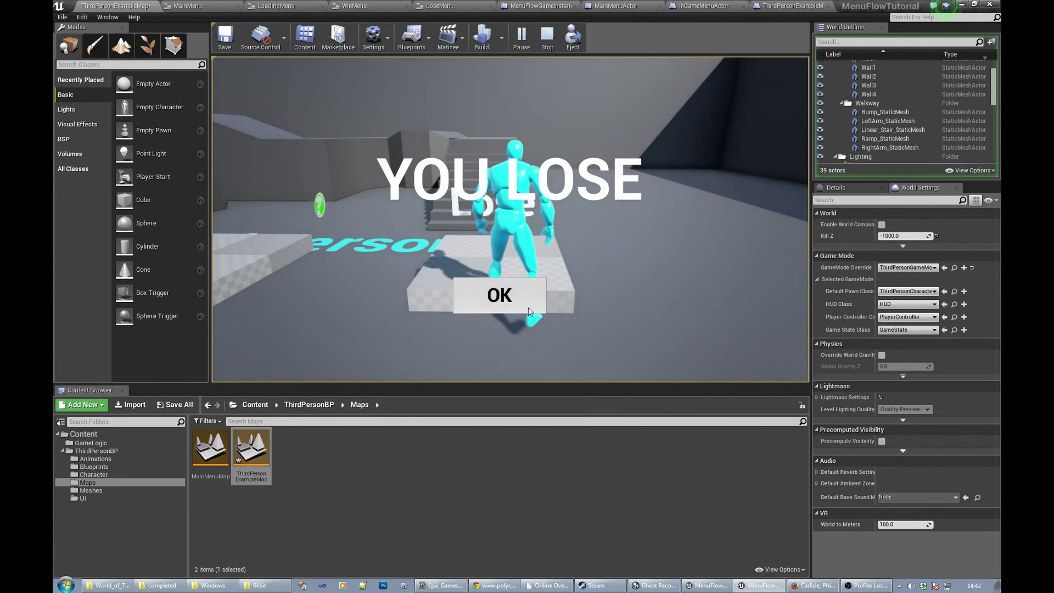
click(528, 307)
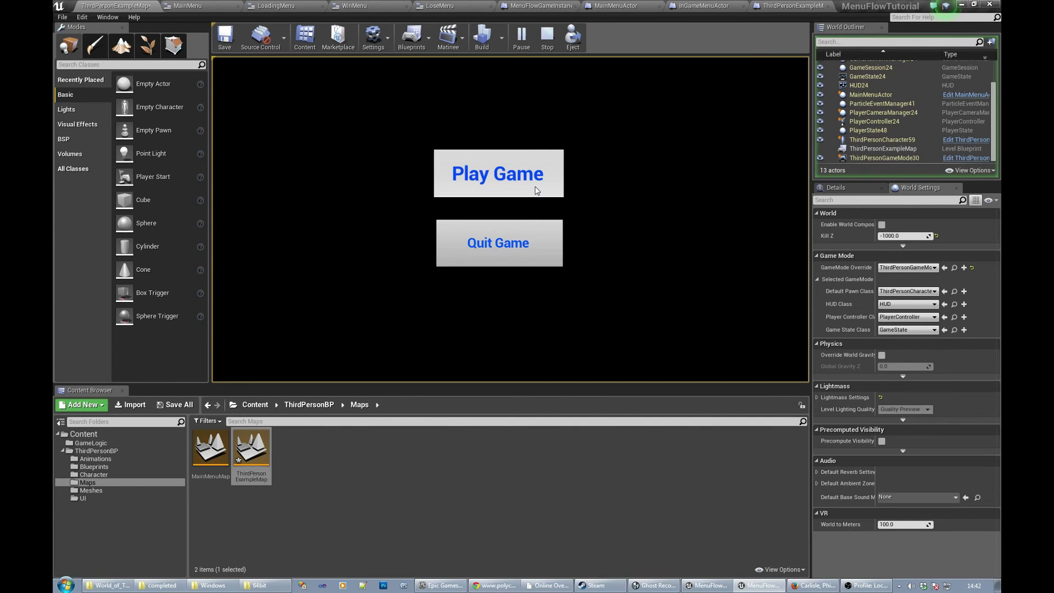
- Walk onto the Lose trigger twice, returning to the main menu via OK each time
click(504, 174)
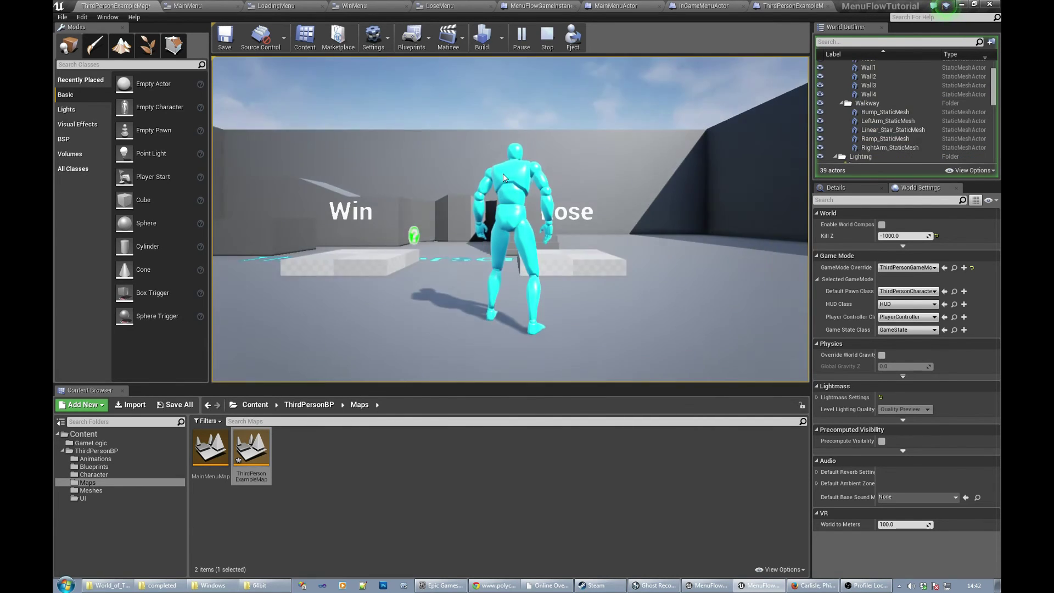
key(d)
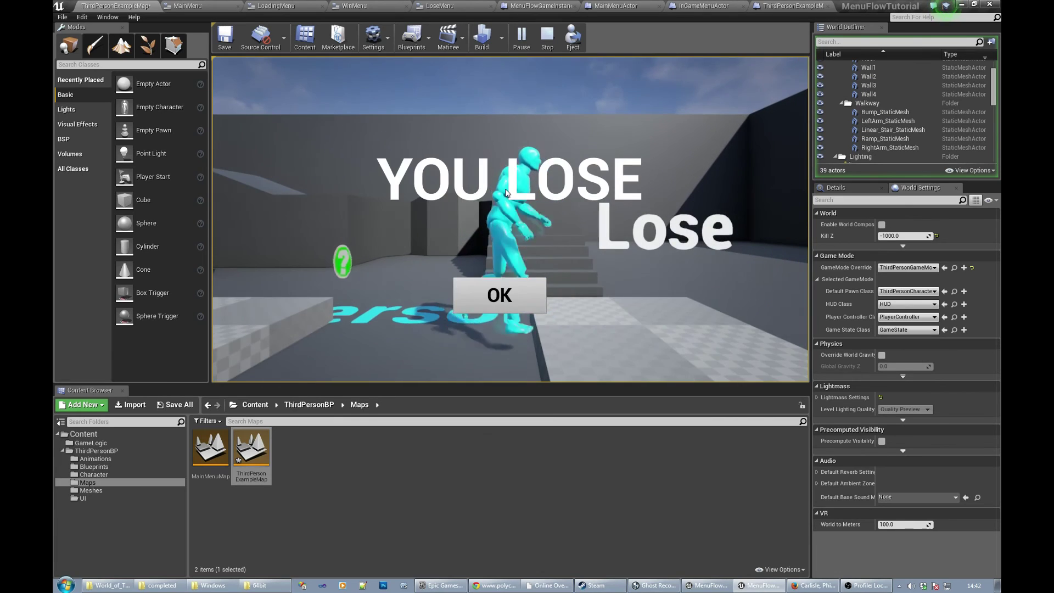
click(504, 294)
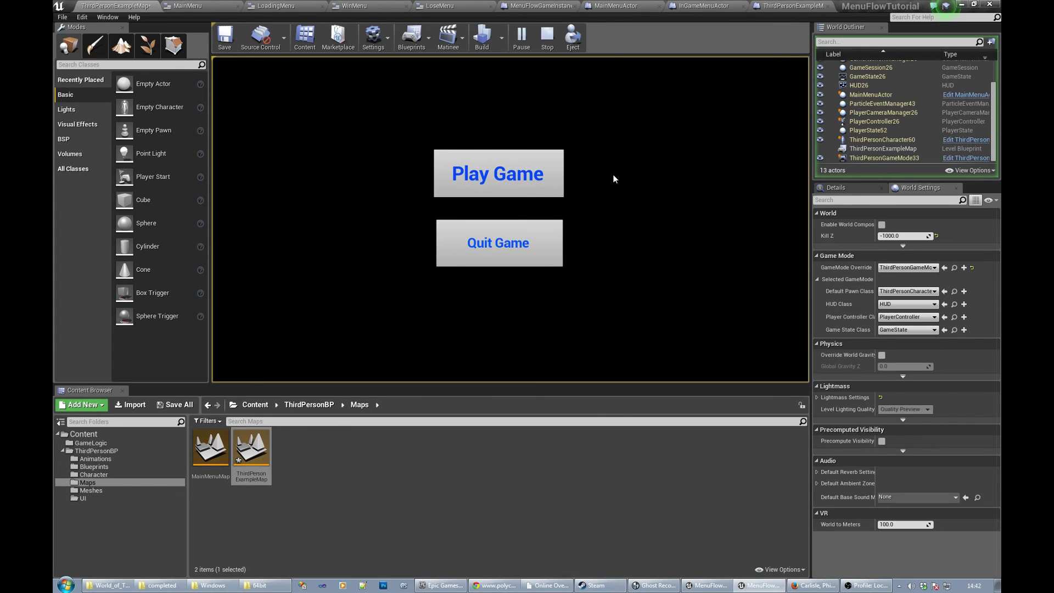
click(528, 176)
key(w)
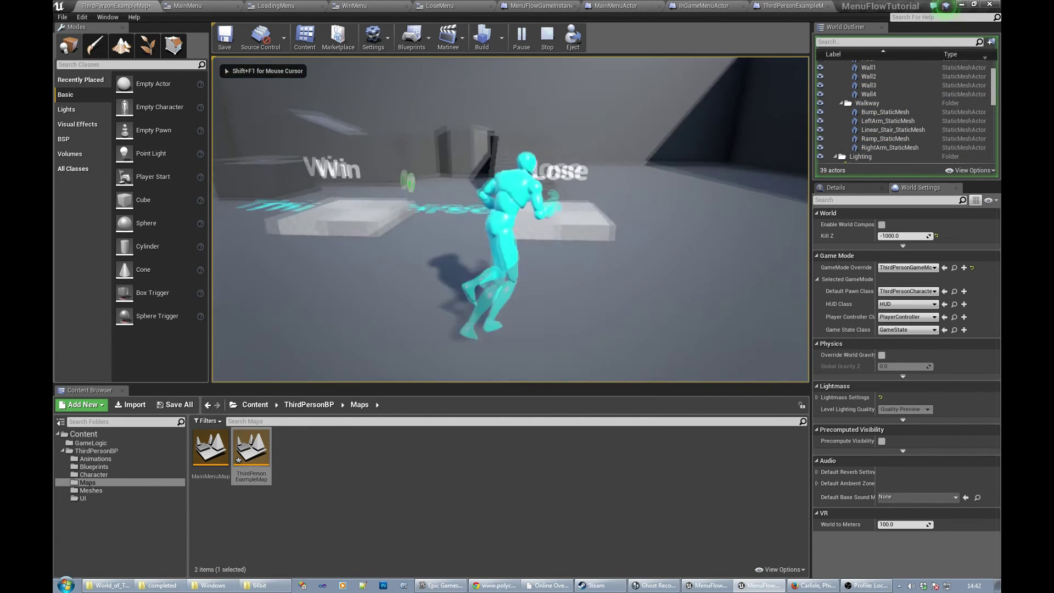
click(529, 293)
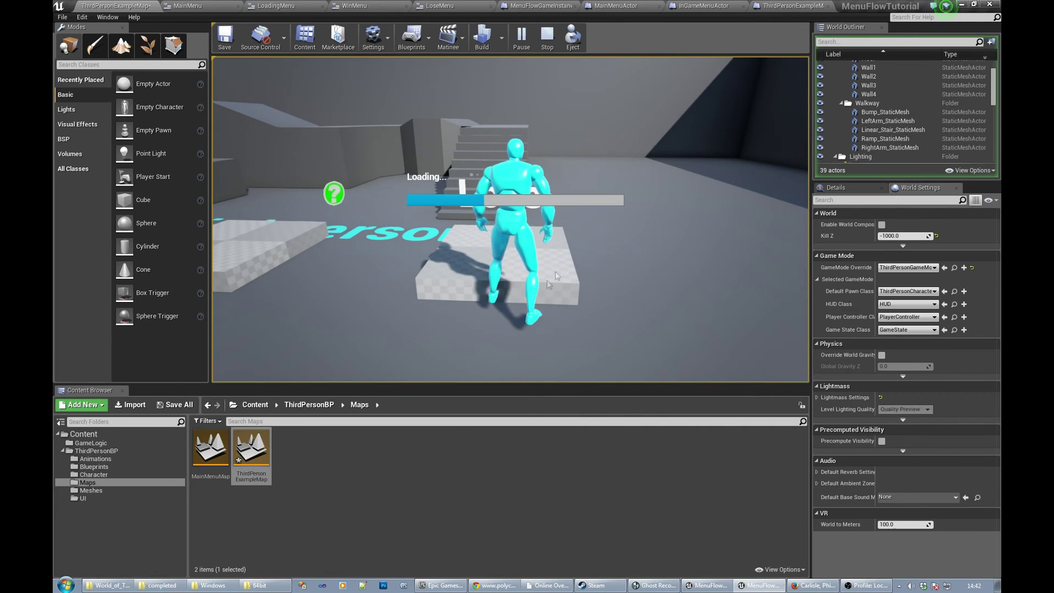
- Walk onto the Win platform, return via You Win's OK, and restart the game
click(526, 174)
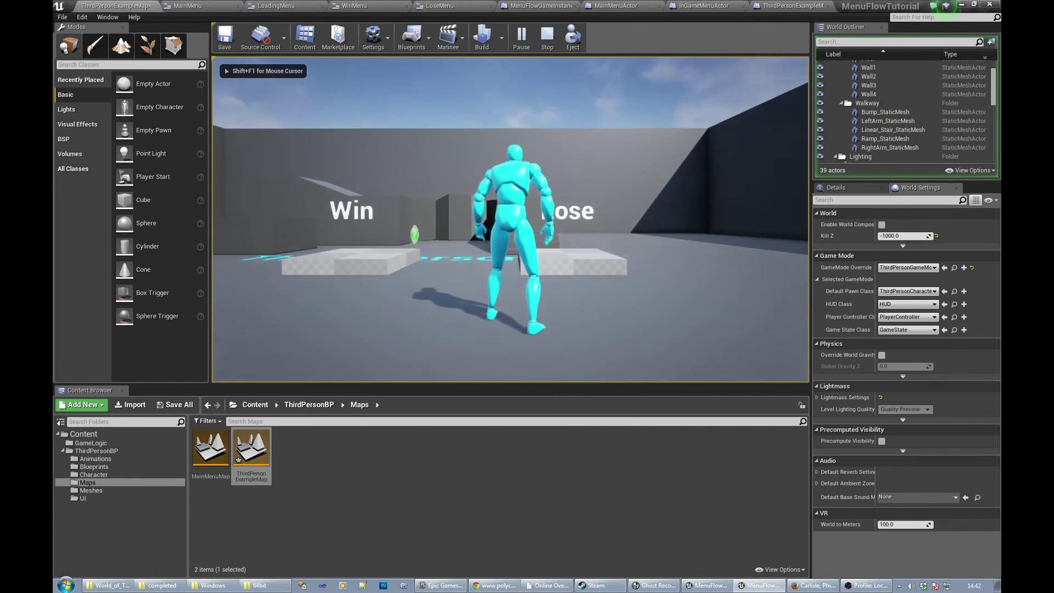
key(w)
click(532, 266)
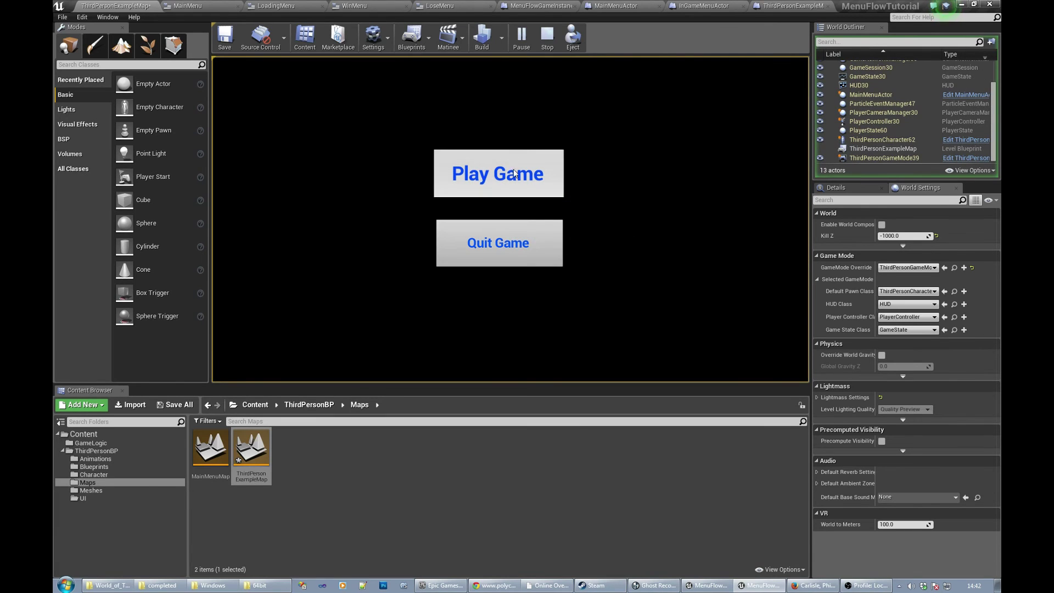
click(515, 171)
click(541, 195)
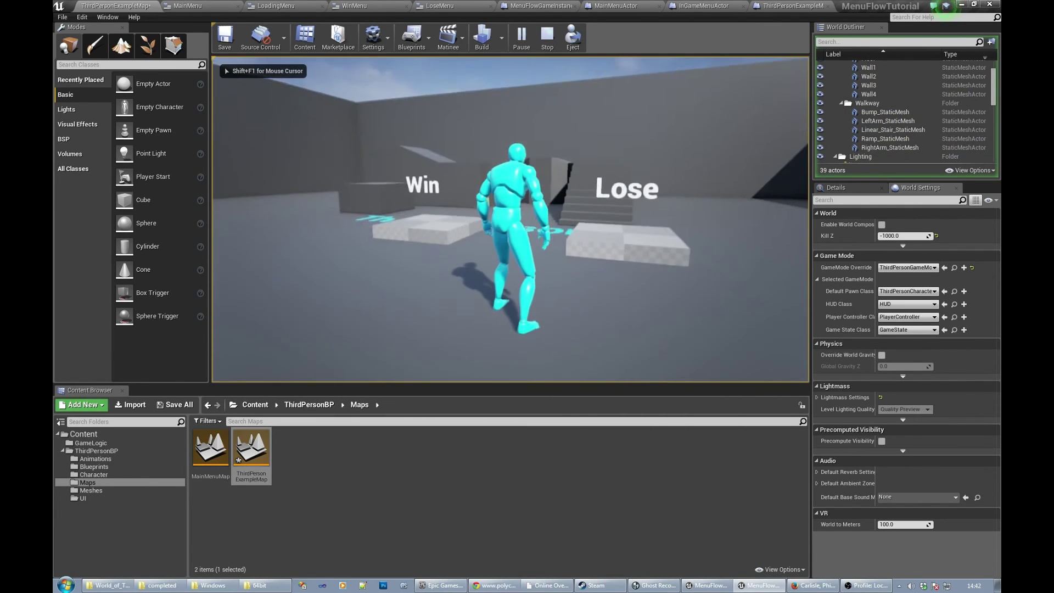
- Run the character onto the Lose platform, return via You Lose's OK, and stop play
key(w)
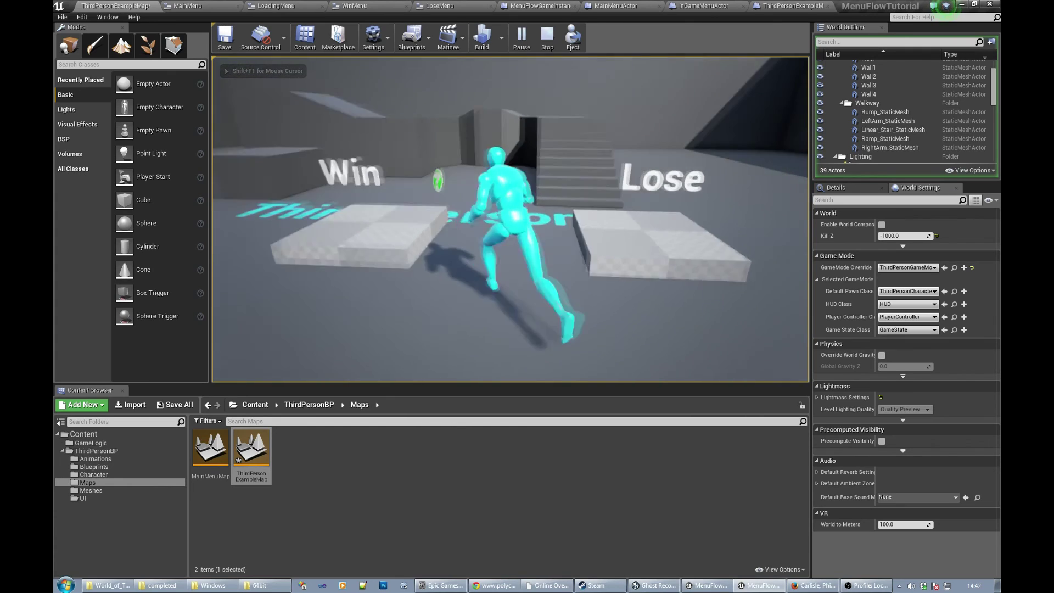
key(s)
key(w)
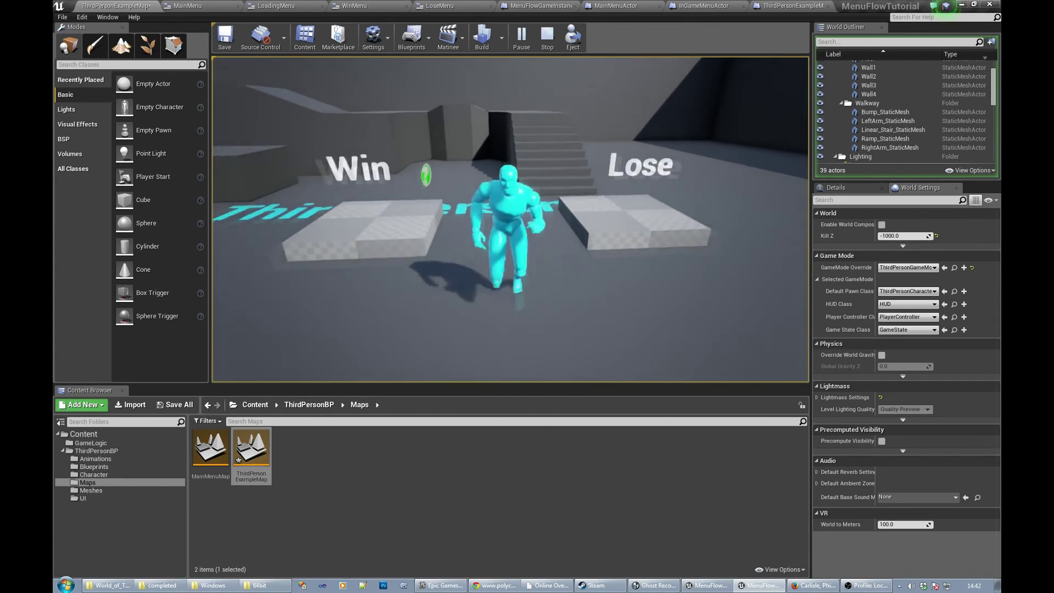
key(d)
key(w)
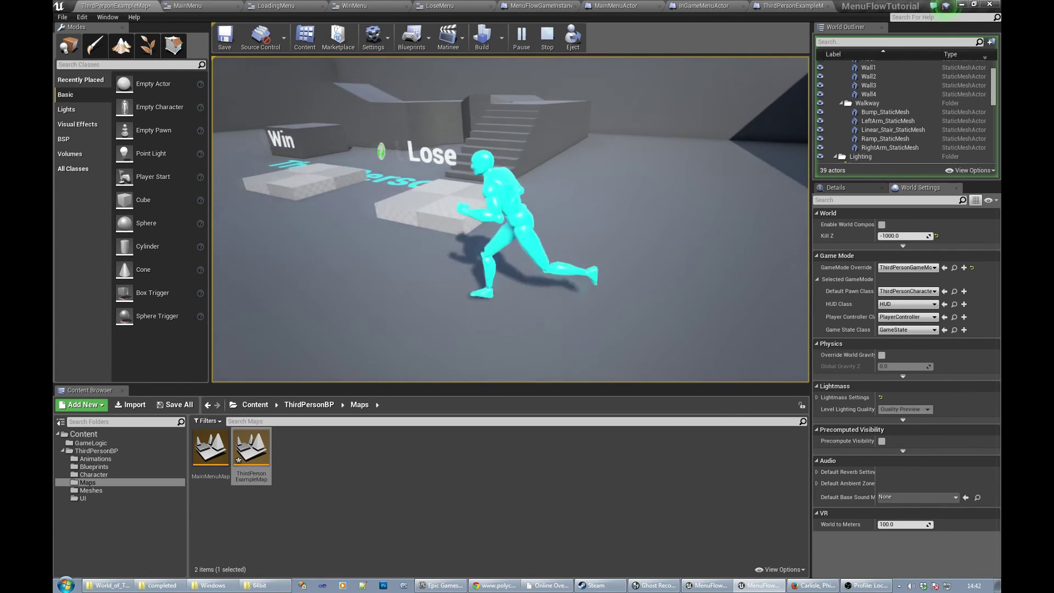
key(s)
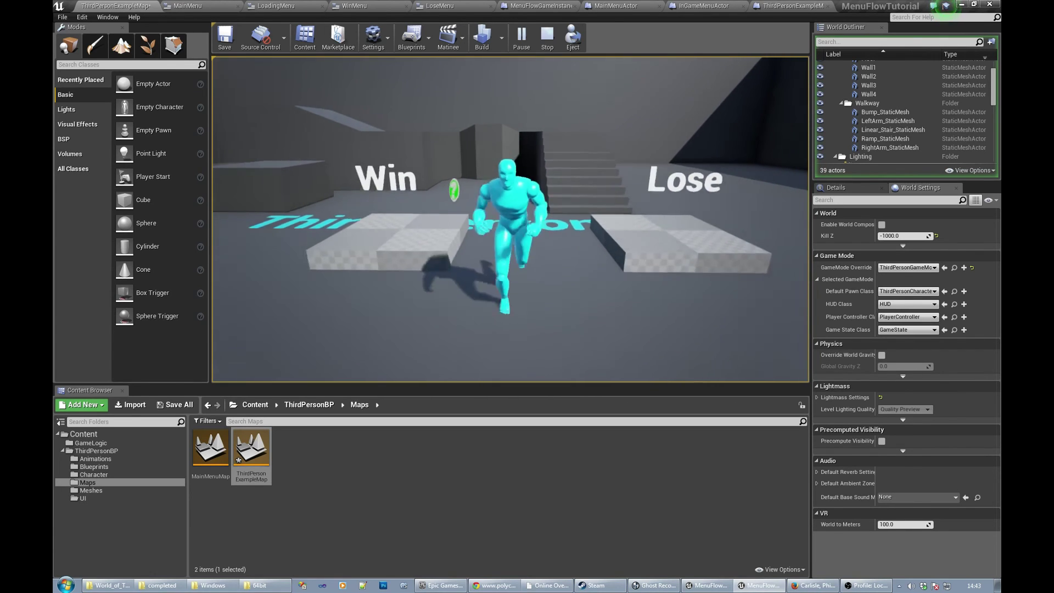
key(w)
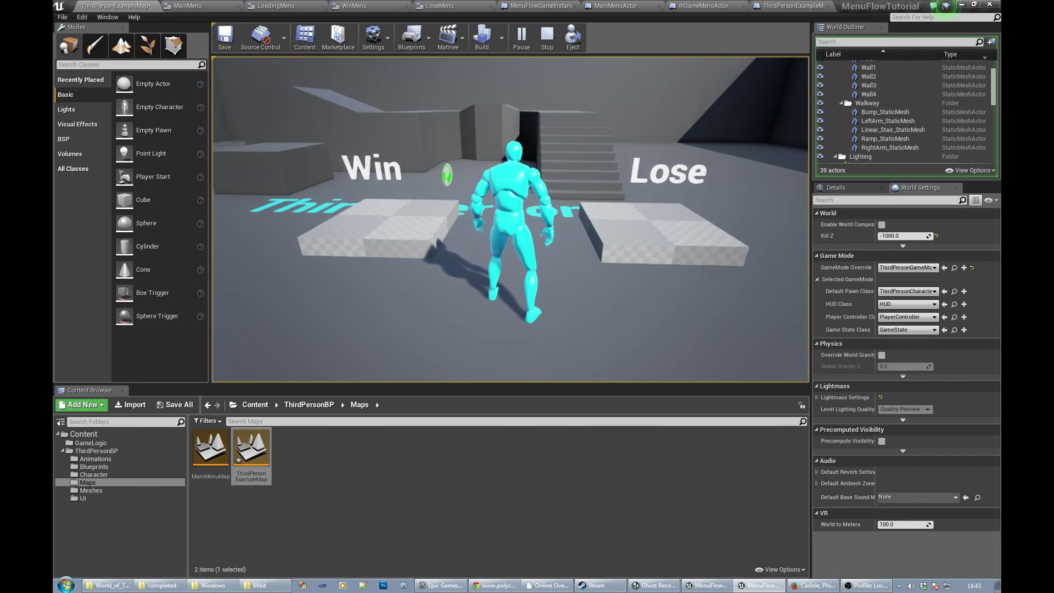
key(d)
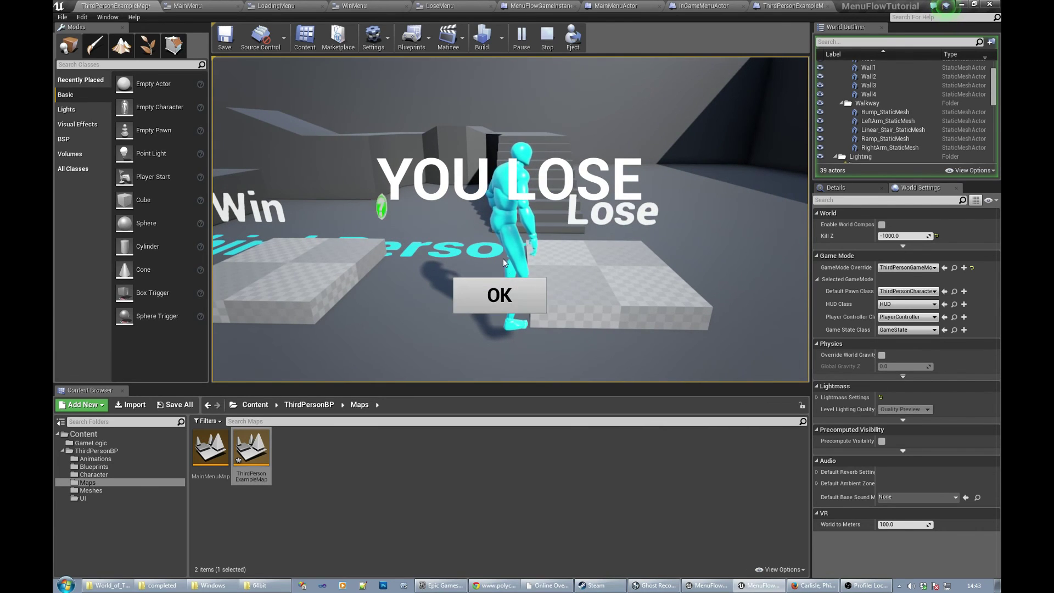
click(513, 299)
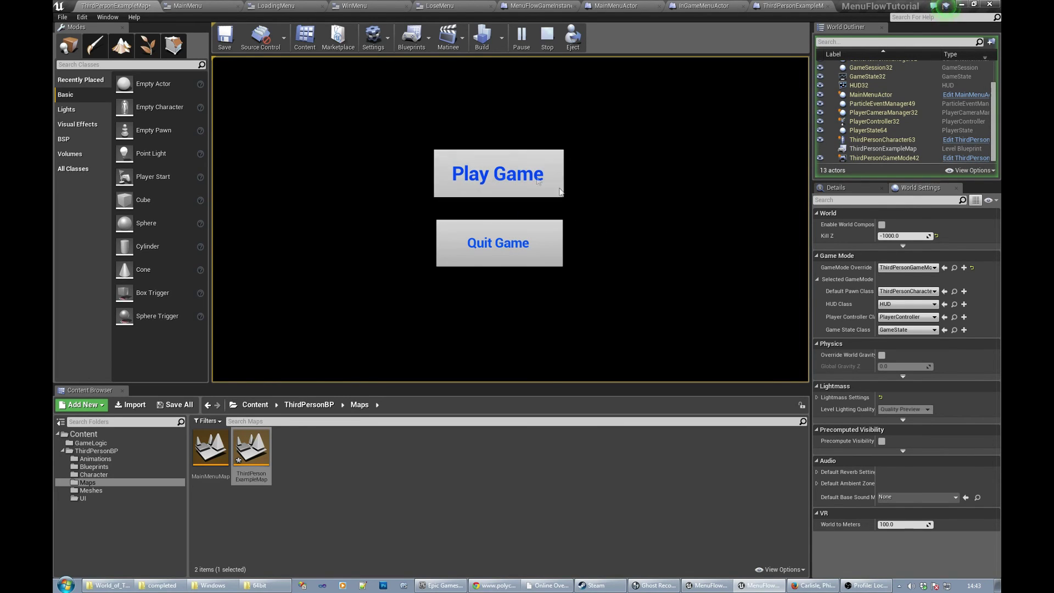
click(546, 38)
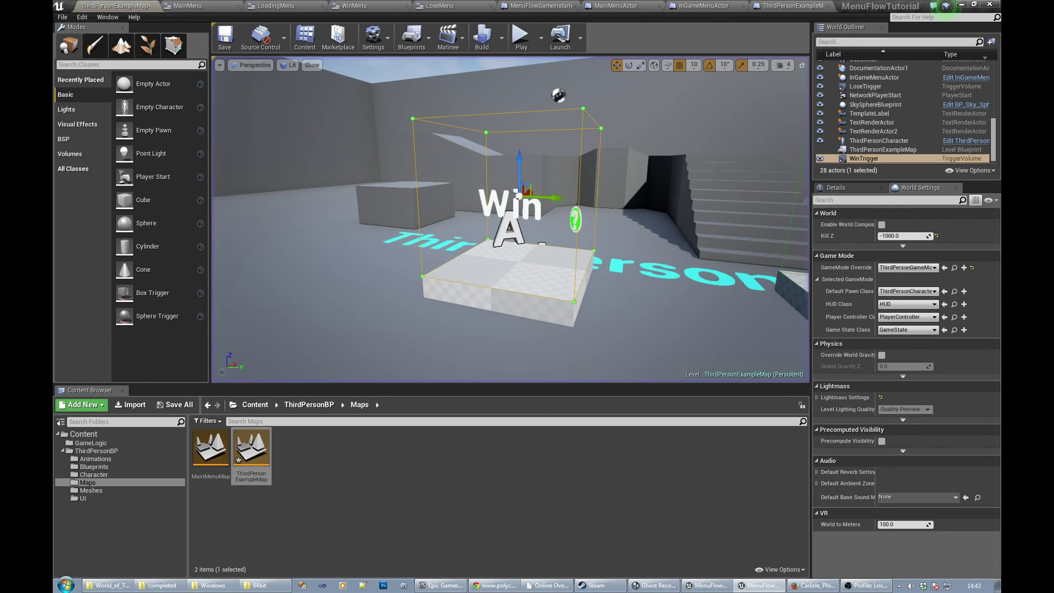
- Open MainMenuMap from the Content Browser, choosing Don't Save for the current level
double_click(212, 457)
click(619, 384)
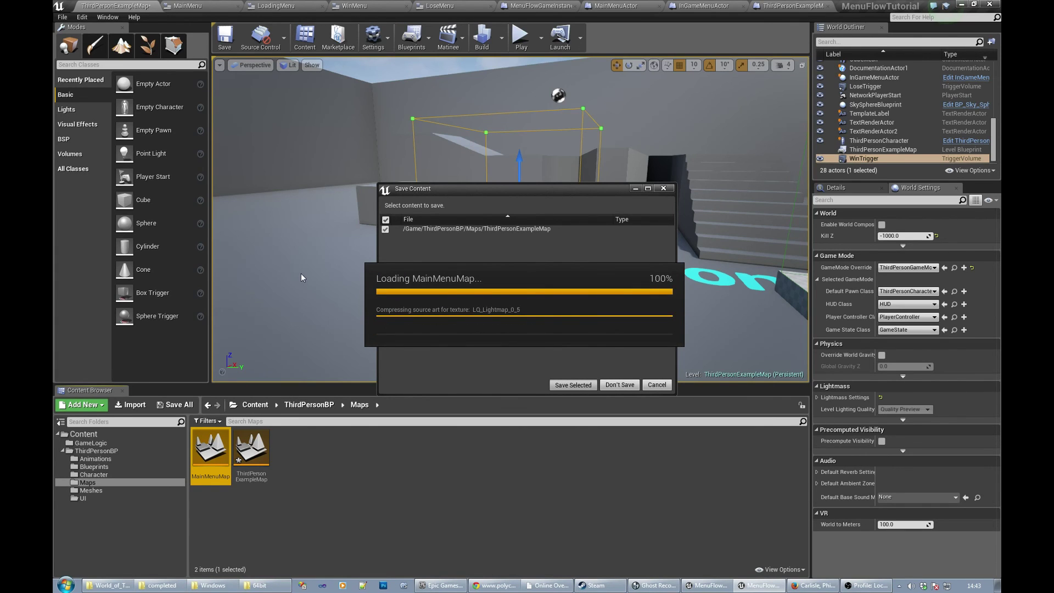
scroll(410, 256, down, 2)
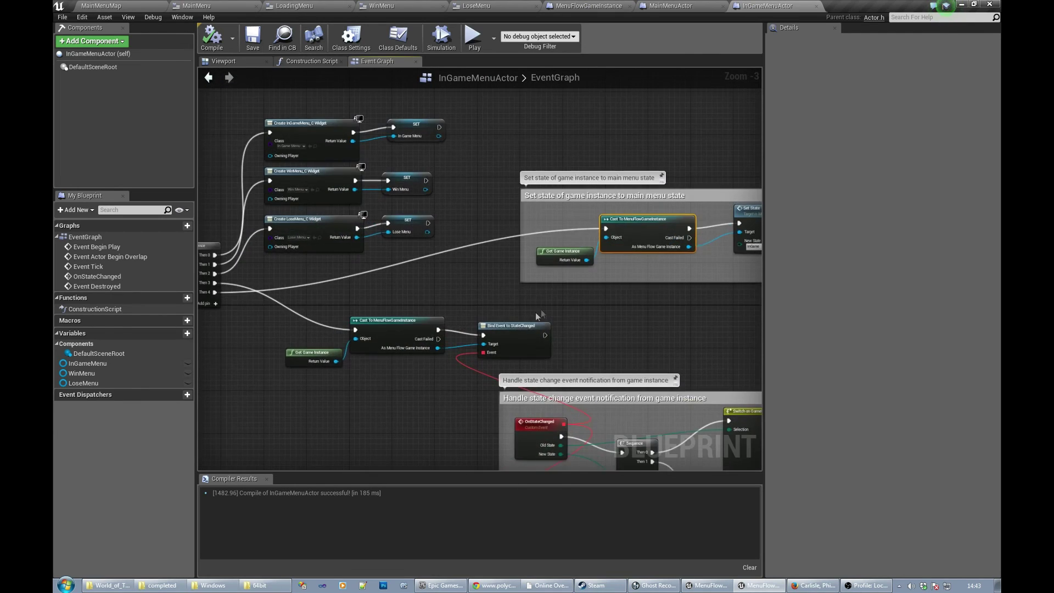
scroll(396, 334, down, 1)
right_drag(395, 334, 429, 285)
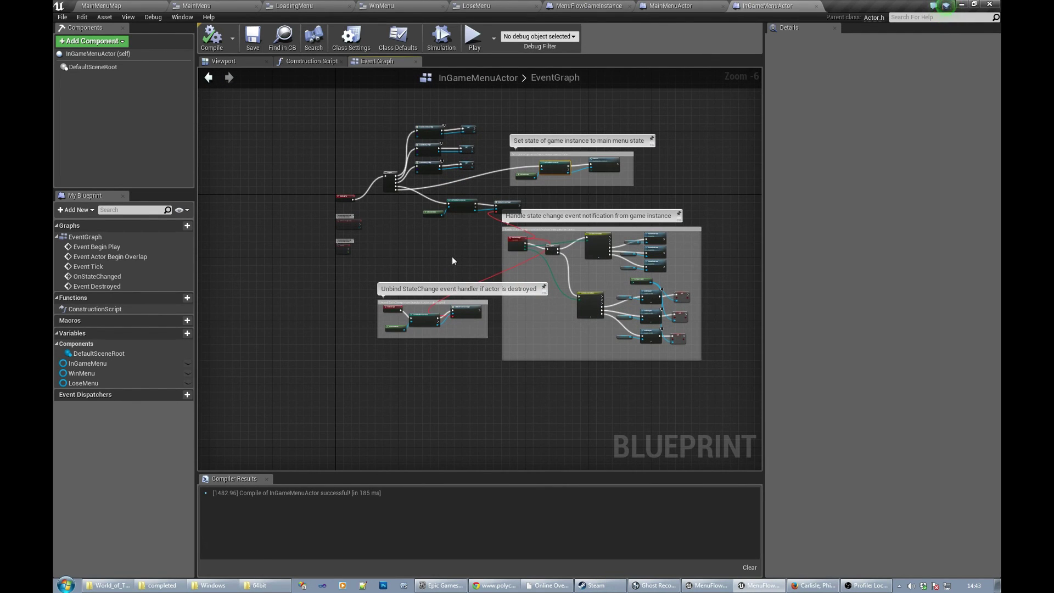
right_drag(452, 261, 452, 323)
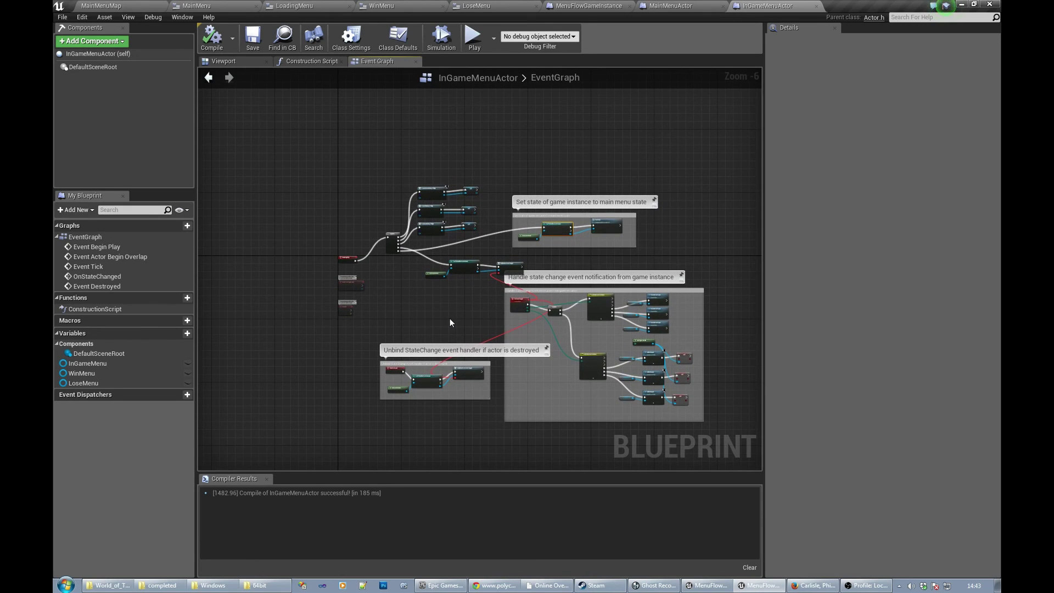
right_drag(450, 321, 431, 287)
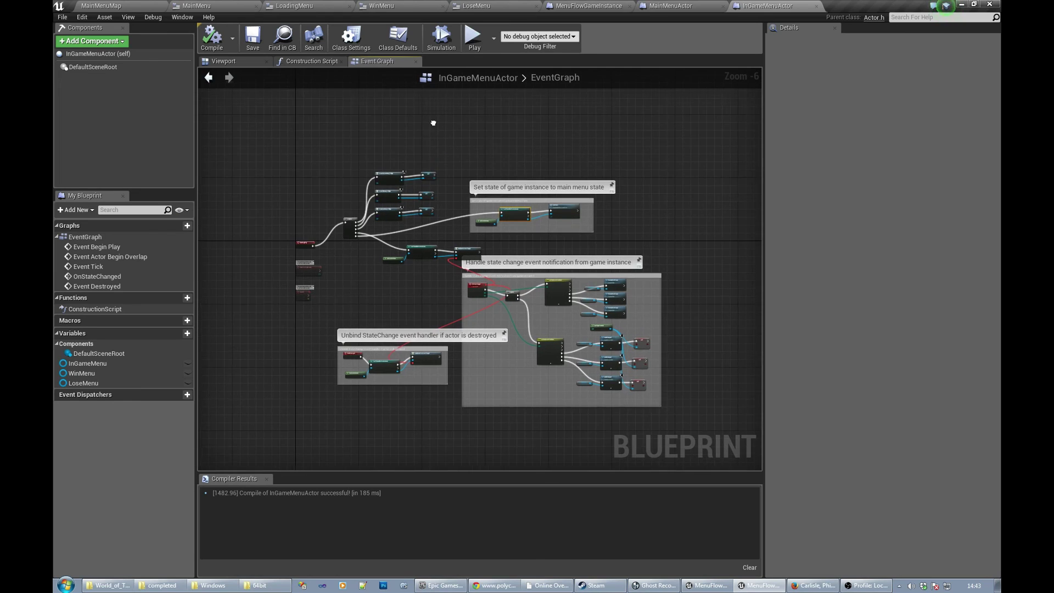
right_drag(464, 108, 411, 103)
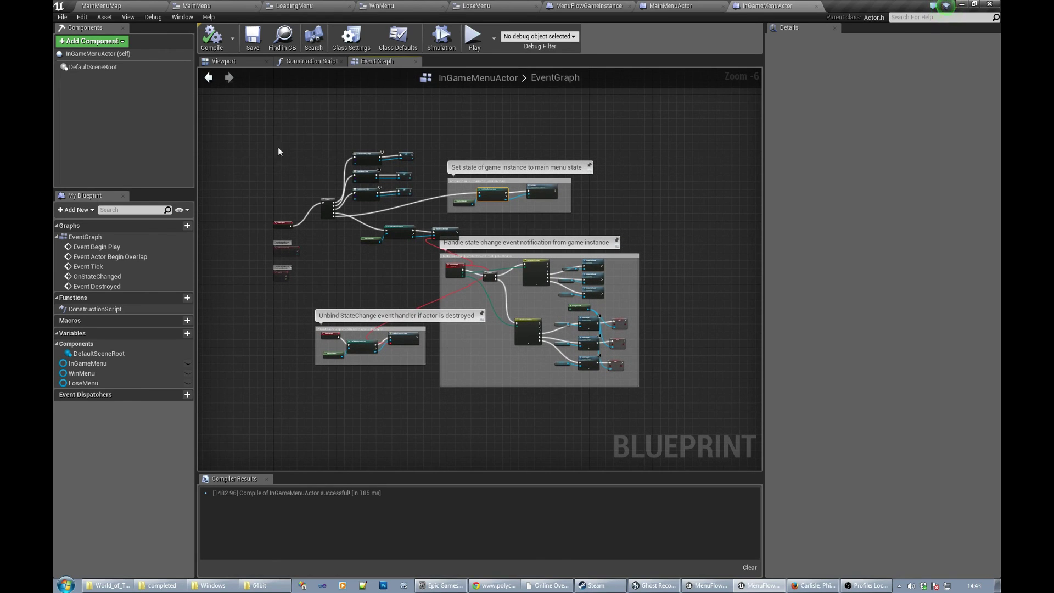
right_drag(277, 147, 299, 154)
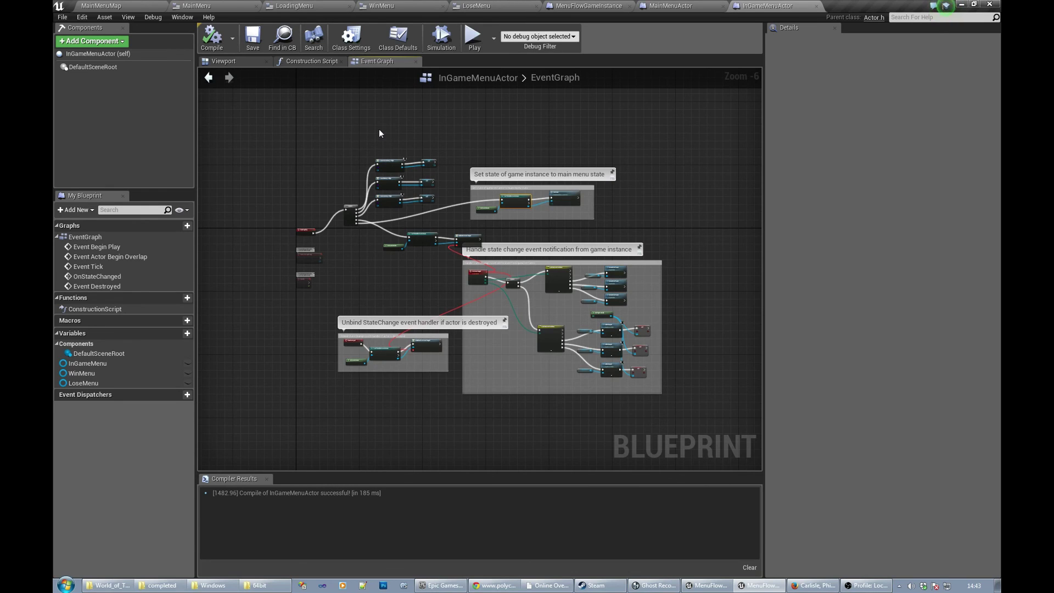
right_drag(380, 130, 352, 130)
mouse_move(440, 140)
right_down()
mouse_move(385, 144)
mouse_move(431, 115)
right_up()
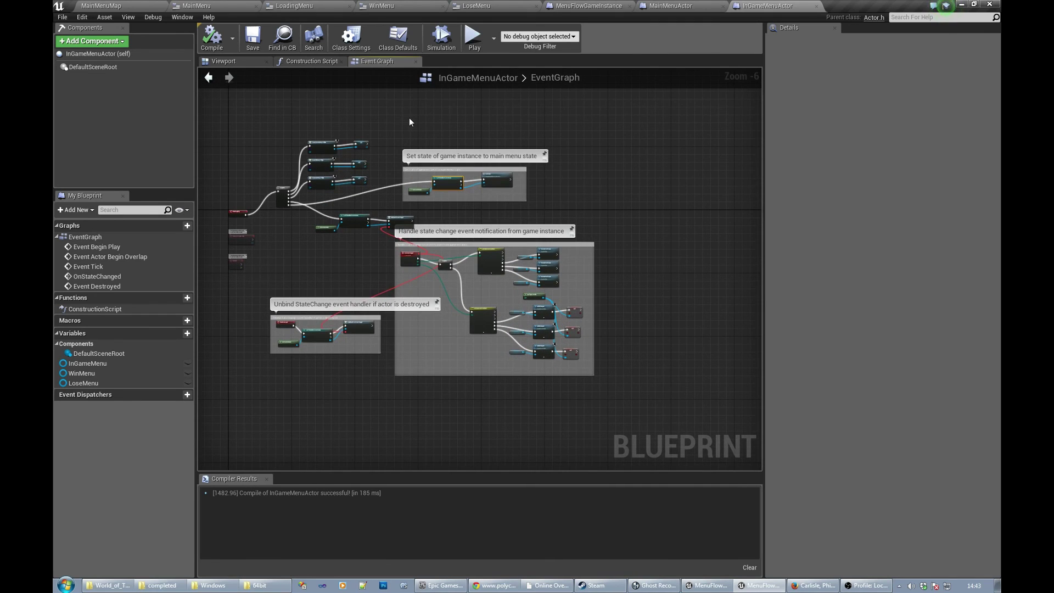
right_drag(409, 122, 415, 133)
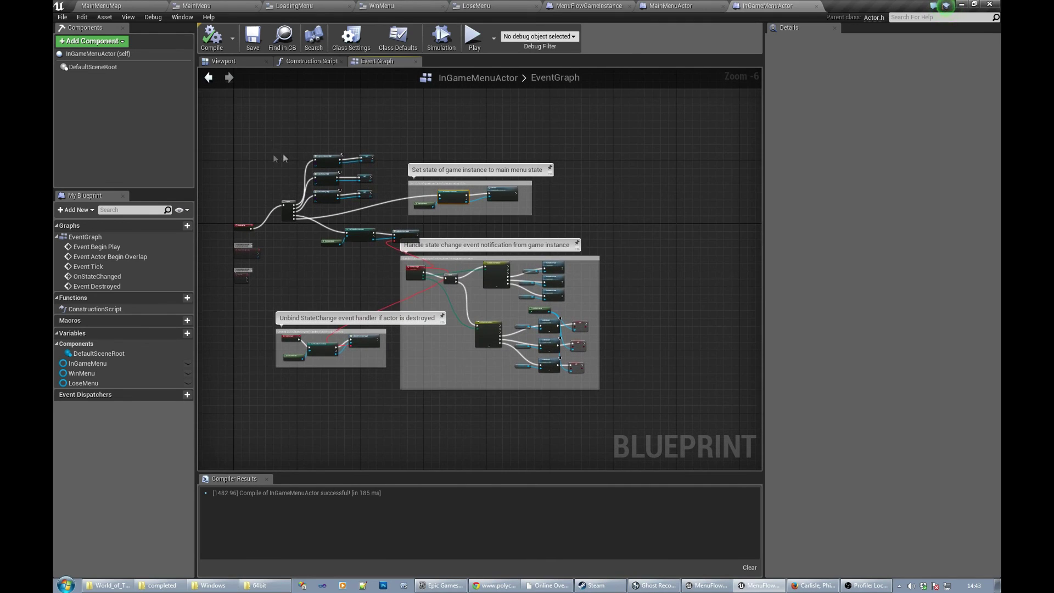
right_drag(349, 116, 355, 113)
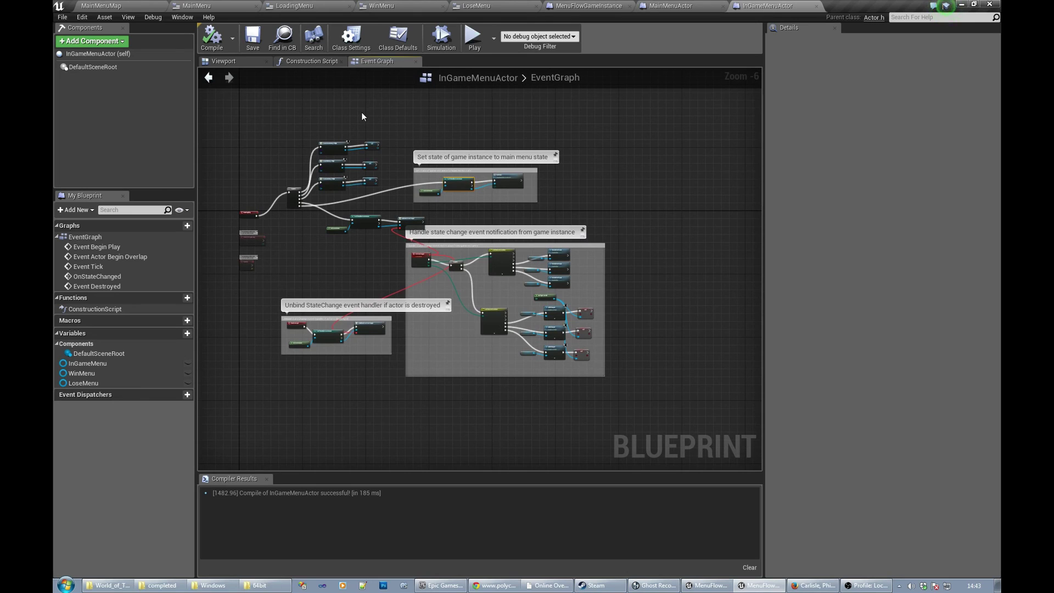
scroll(361, 113, up, 1)
scroll(361, 113, down, 1)
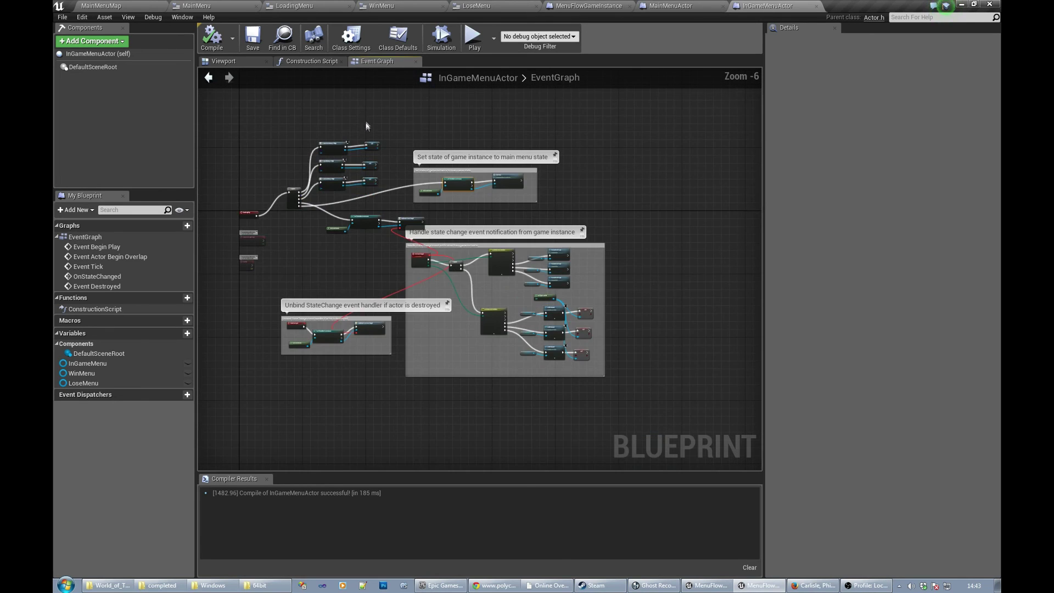
mouse_move(360, 113)
right_down()
mouse_move(356, 100)
mouse_move(399, 140)
mouse_move(411, 131)
right_up()
scroll(394, 146, up, 1)
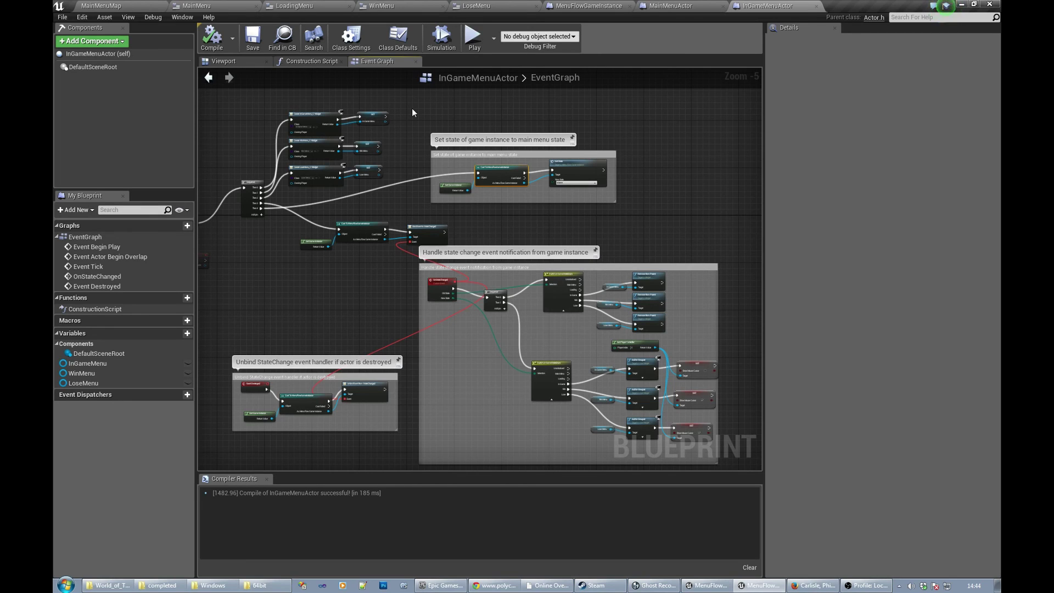
mouse_move(416, 118)
right_down()
mouse_move(423, 105)
mouse_move(449, 129)
right_up()
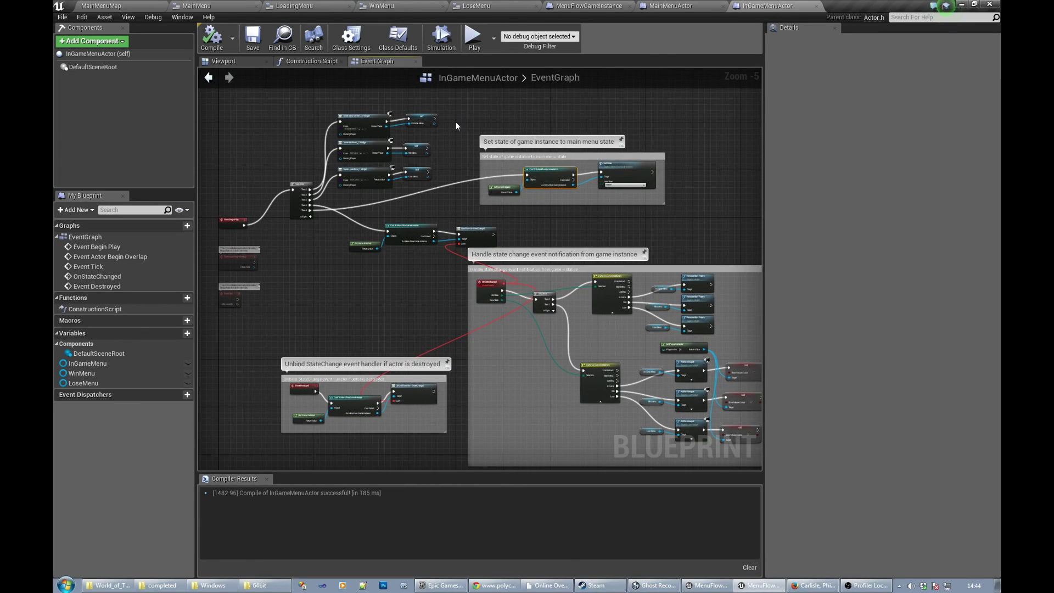